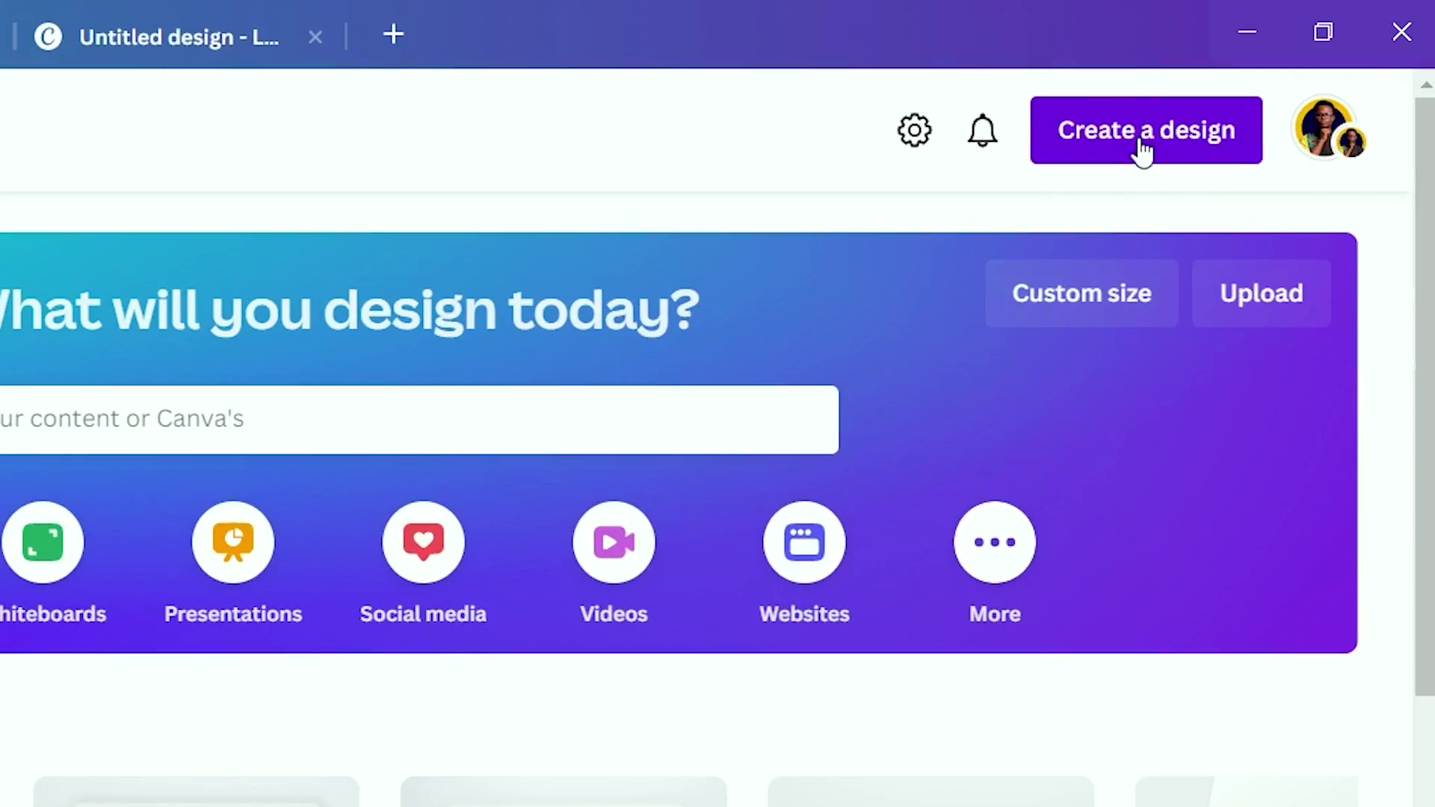
Create a new blank Logo design at 500 × 500 px
left_click(1142, 149)
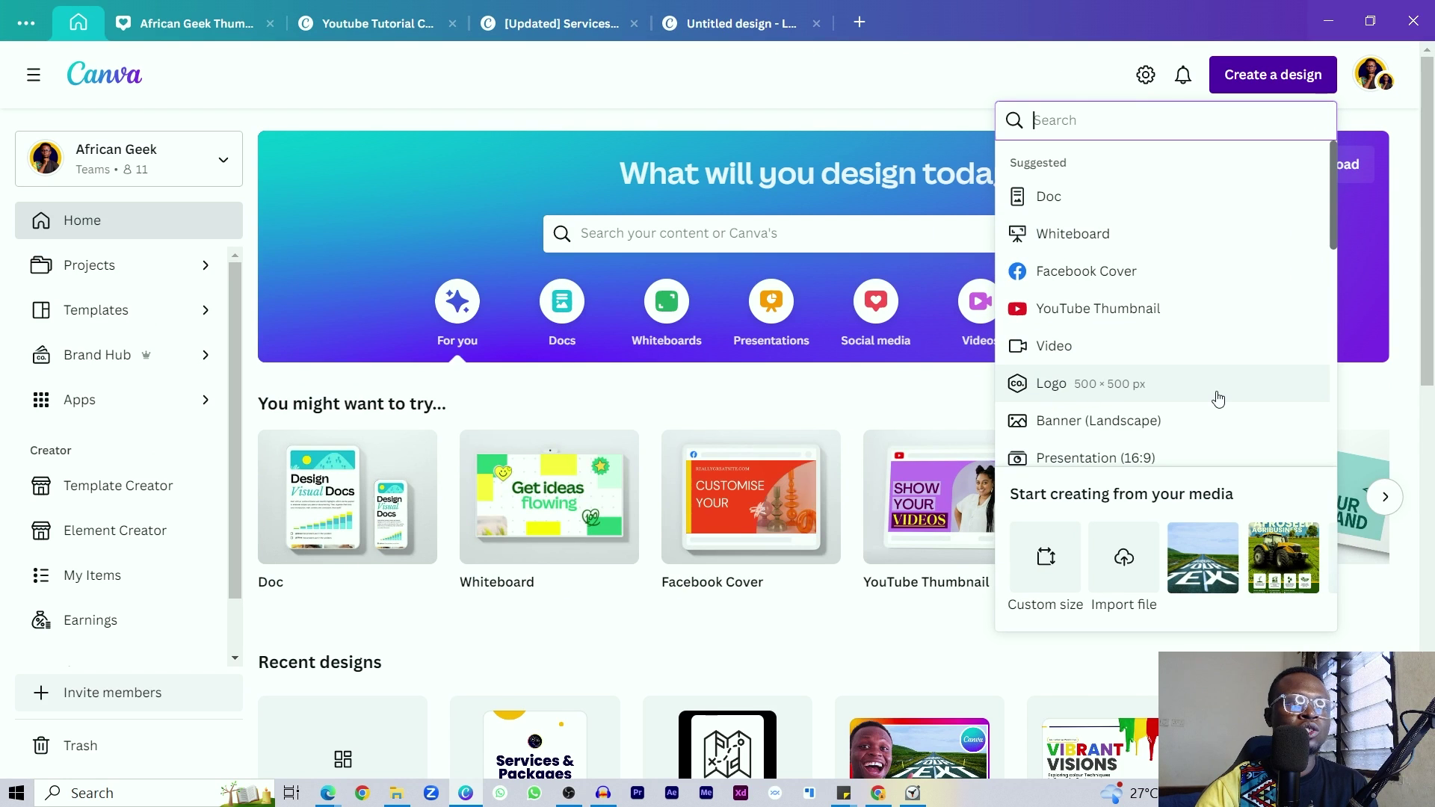
left_click(1218, 398)
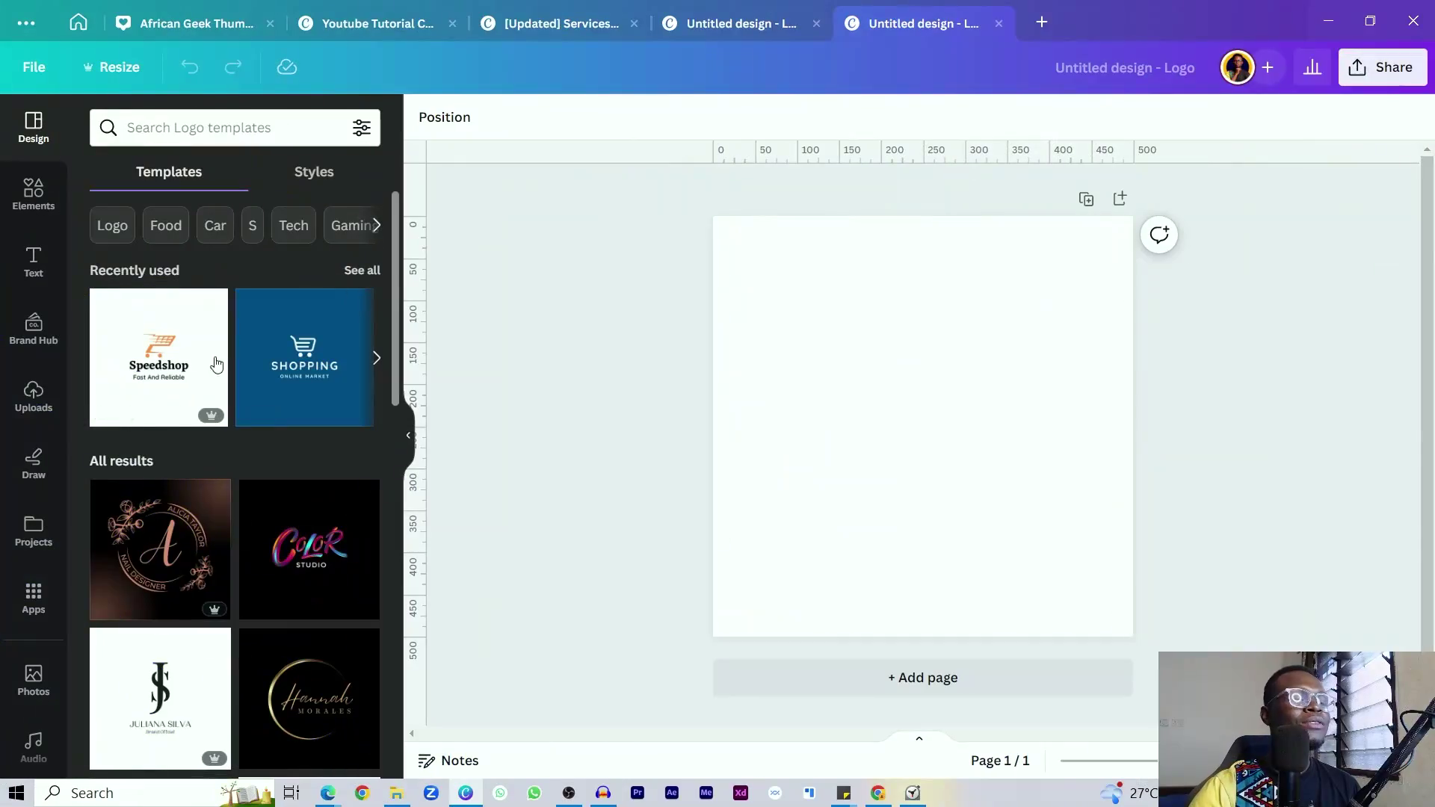
Find the TypeCraft app by searching the Canva apps for "typecraft" and open it
left_click(30, 602)
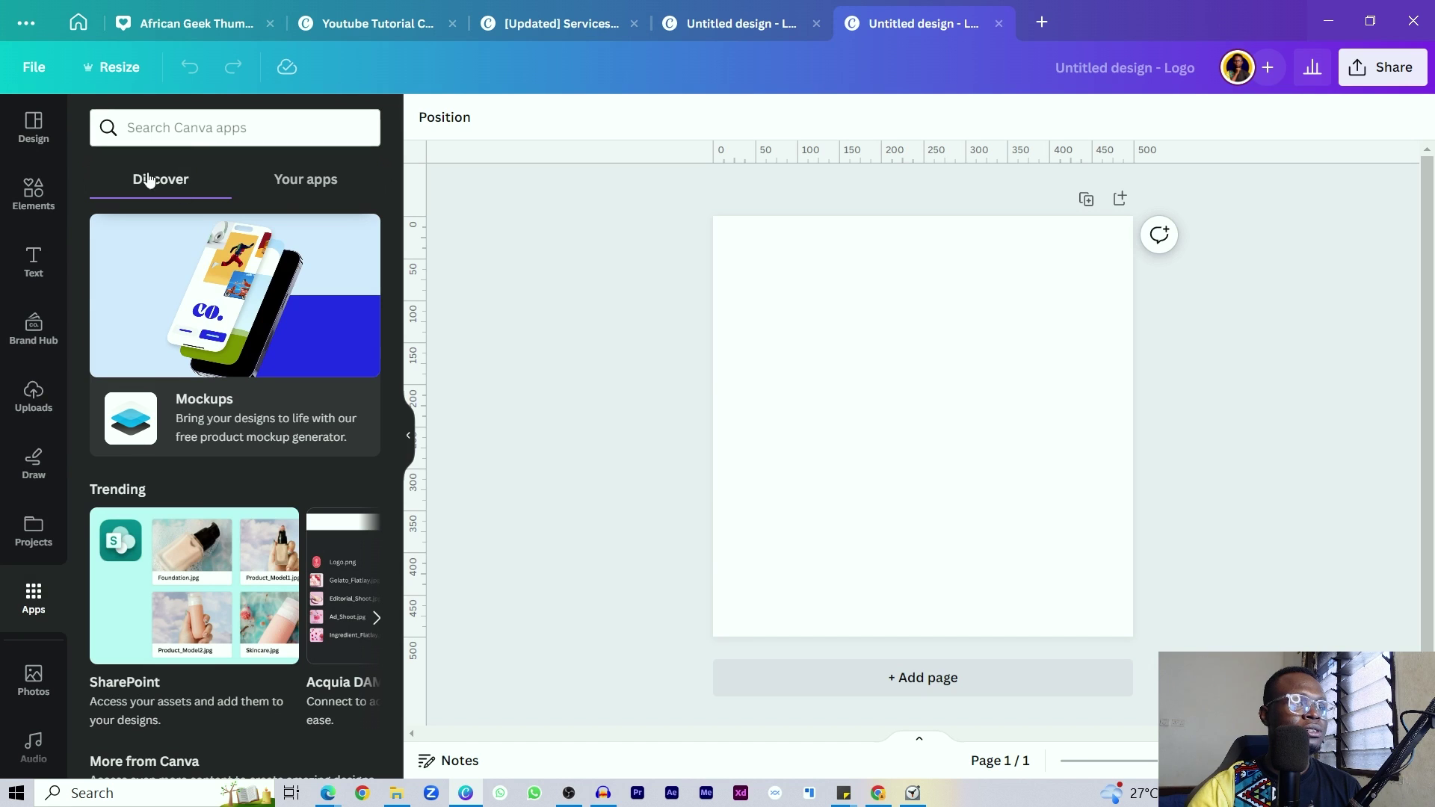
scroll(224, 209, "down", 10)
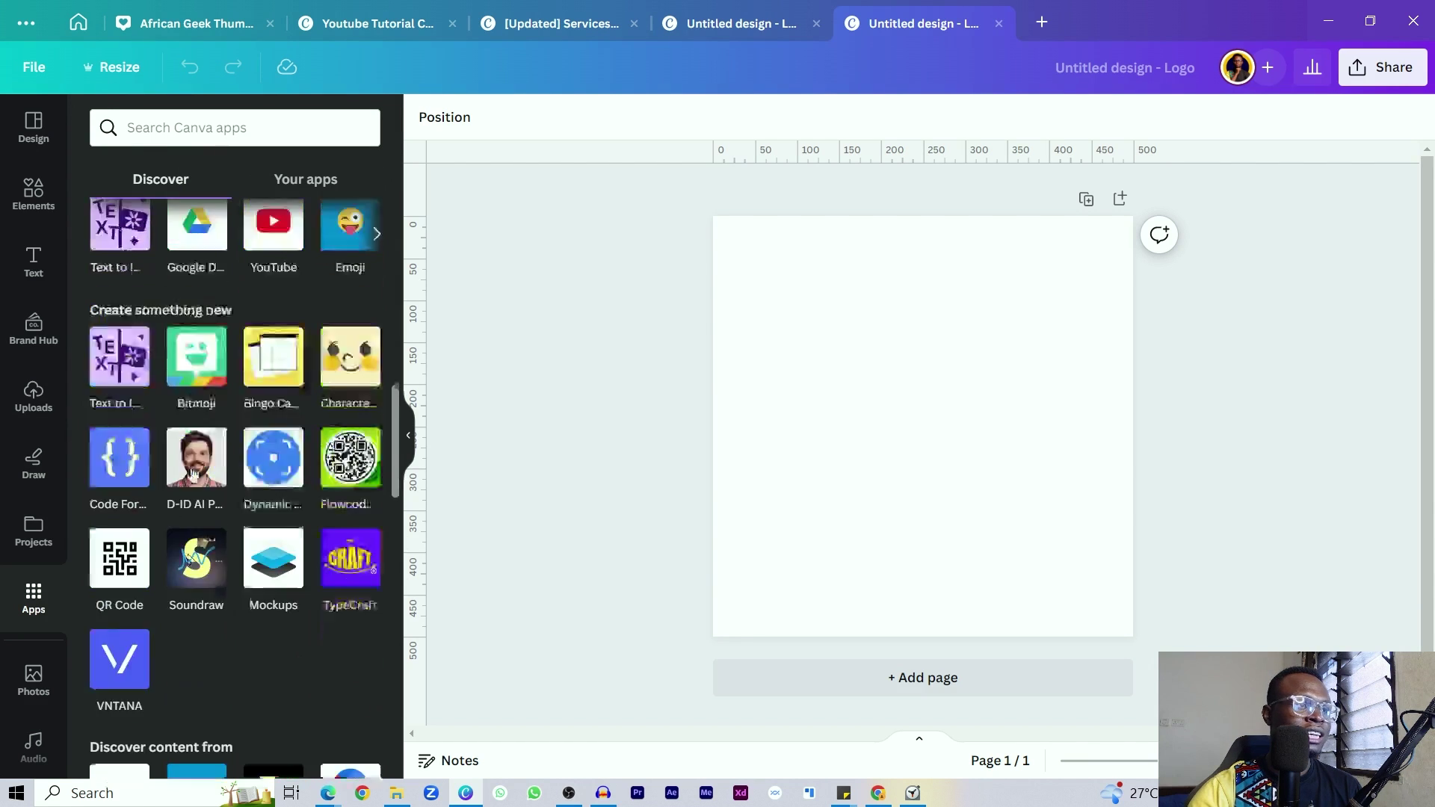
scroll(239, 195, "up", 10)
left_click(248, 134)
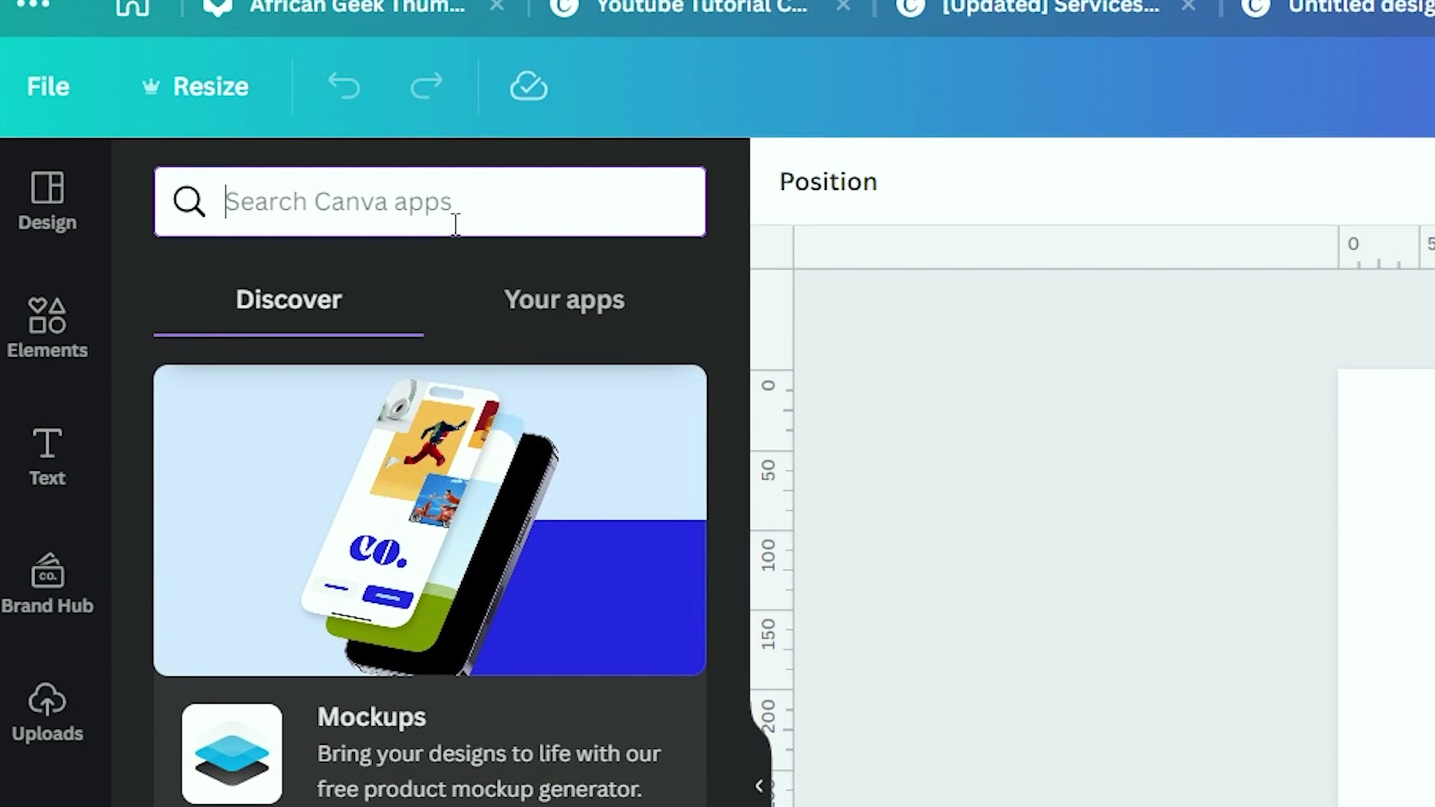
type("typ")
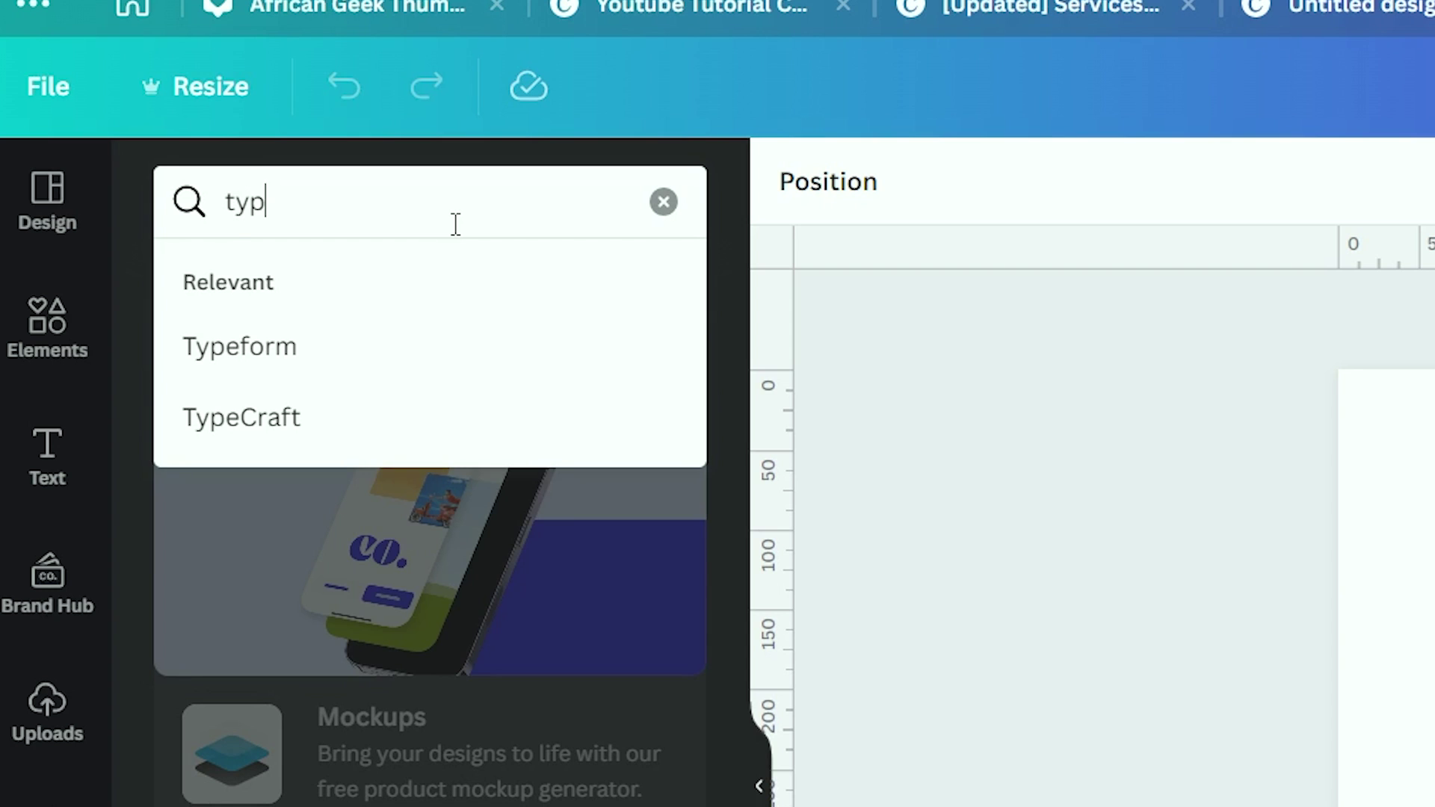
type("ecr")
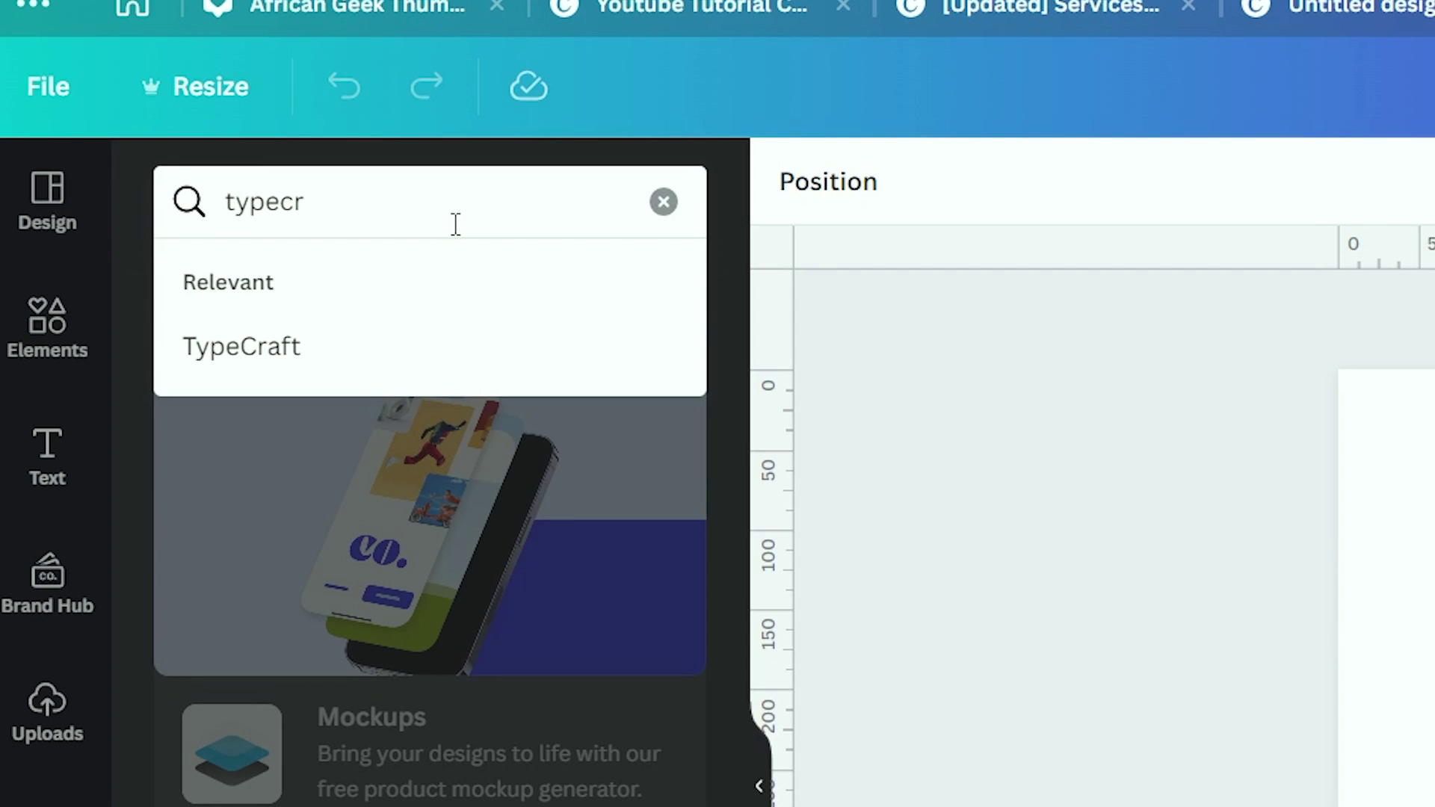
type("aft")
key("Return")
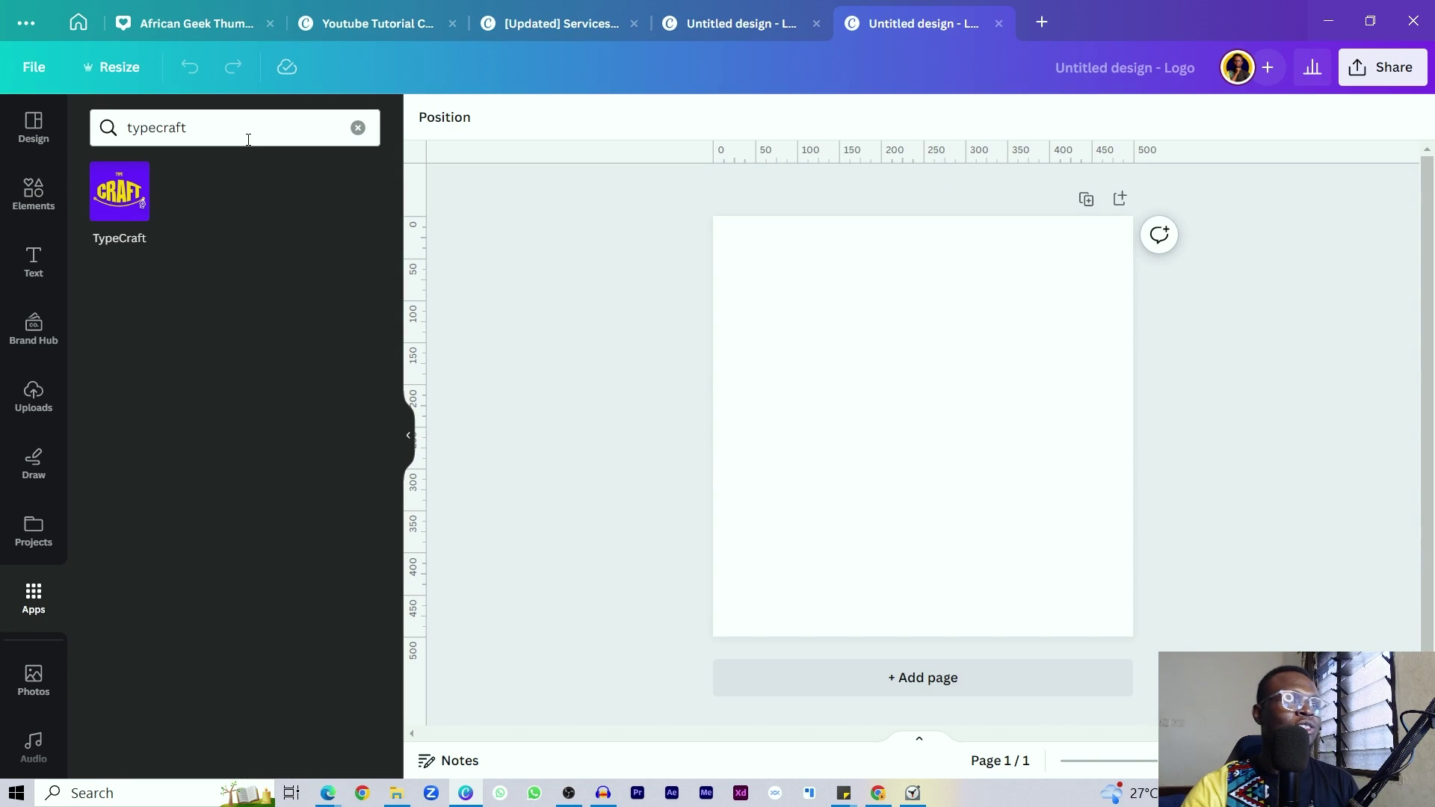
left_click(108, 181)
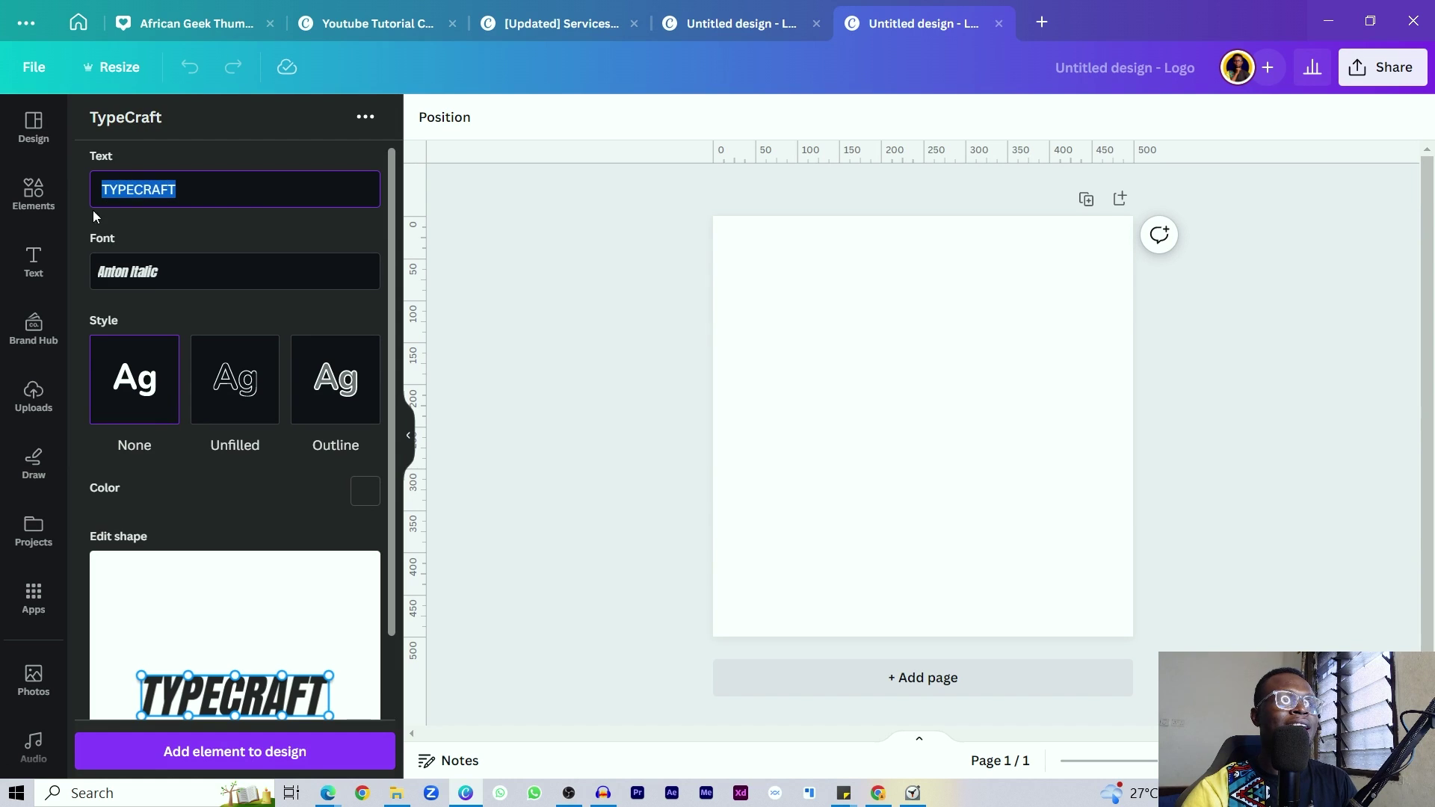
Change the TypeCraft text to "Amazing" and set its font to CooperHewittBold
type("Amaz")
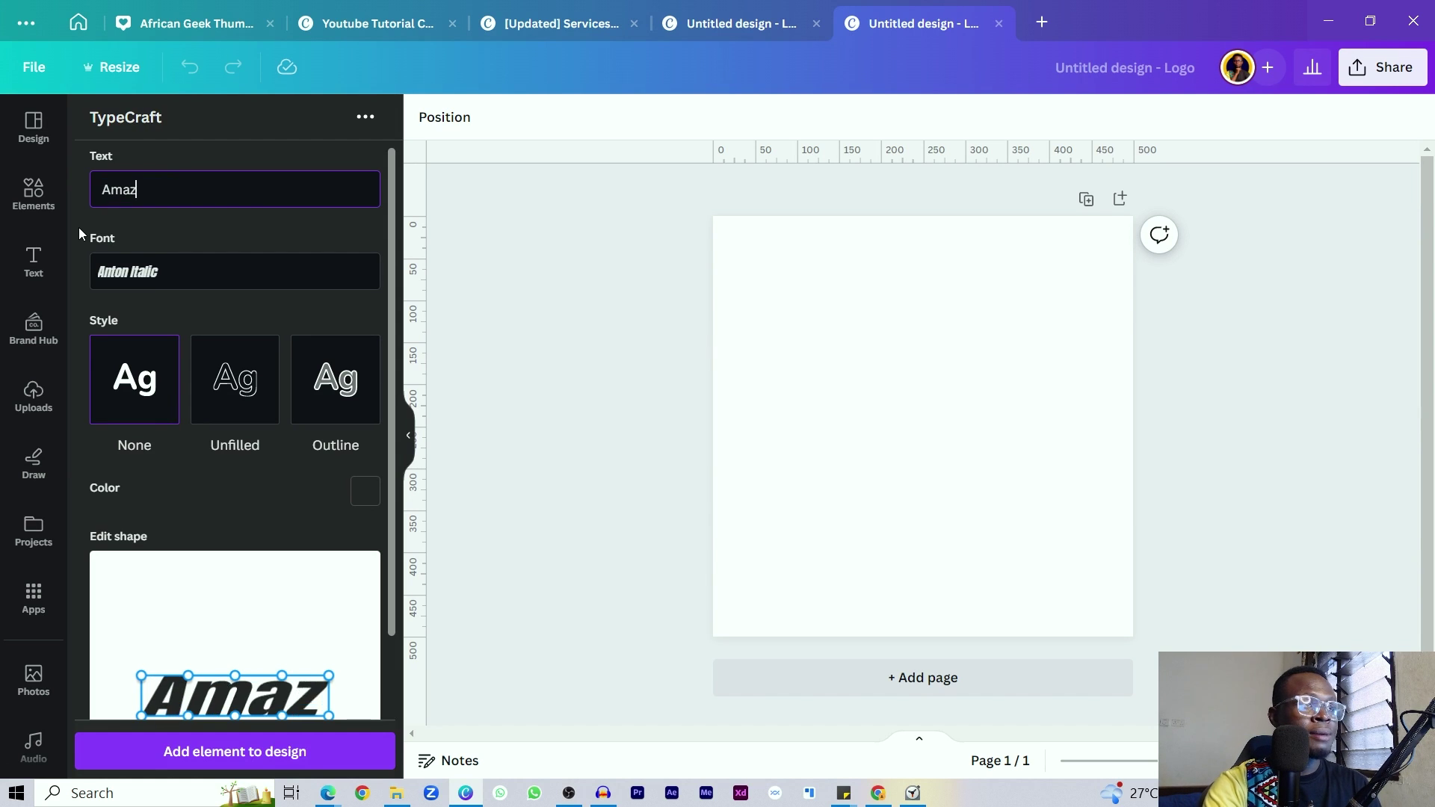
type("ing")
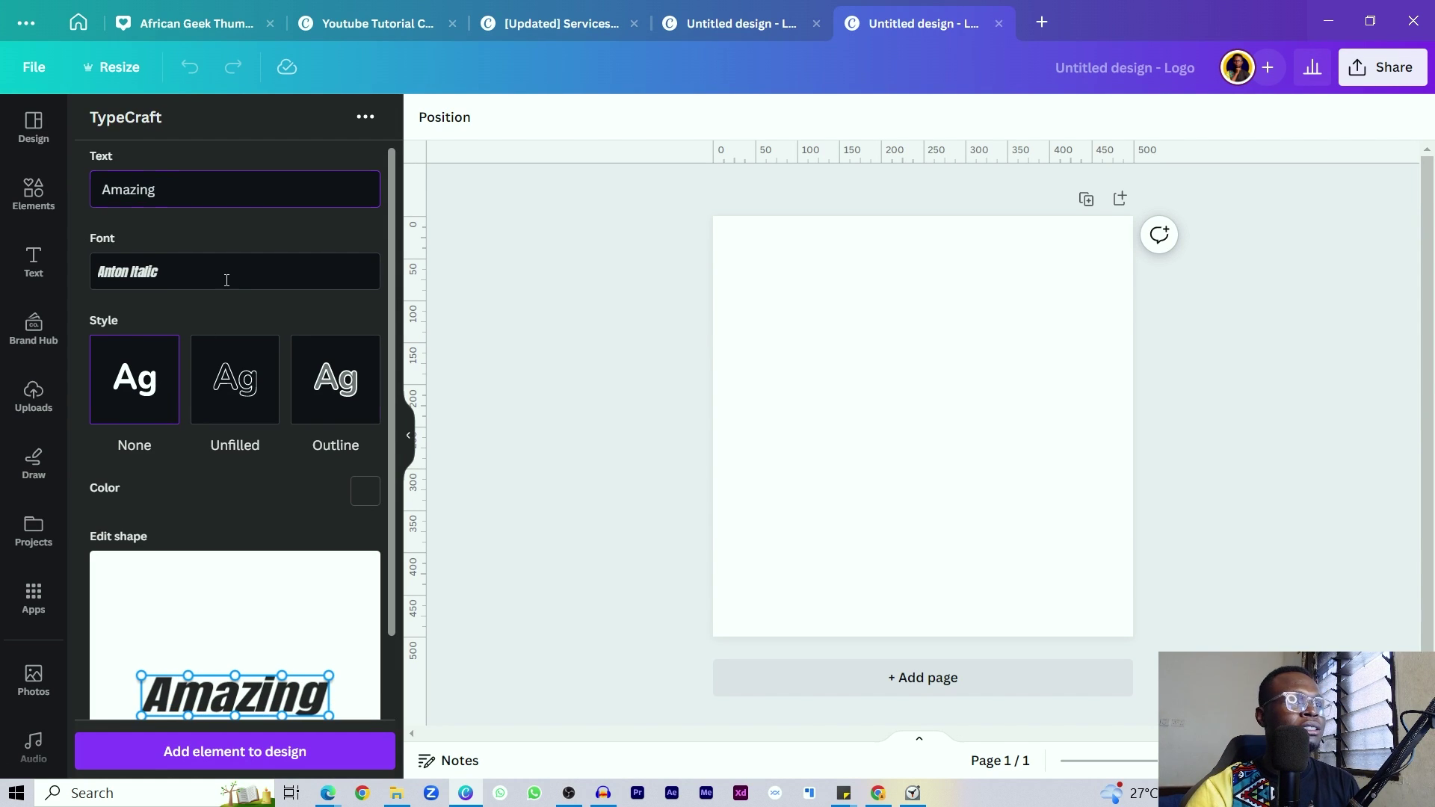
left_click(226, 280)
scroll(160, 384, "down", 3)
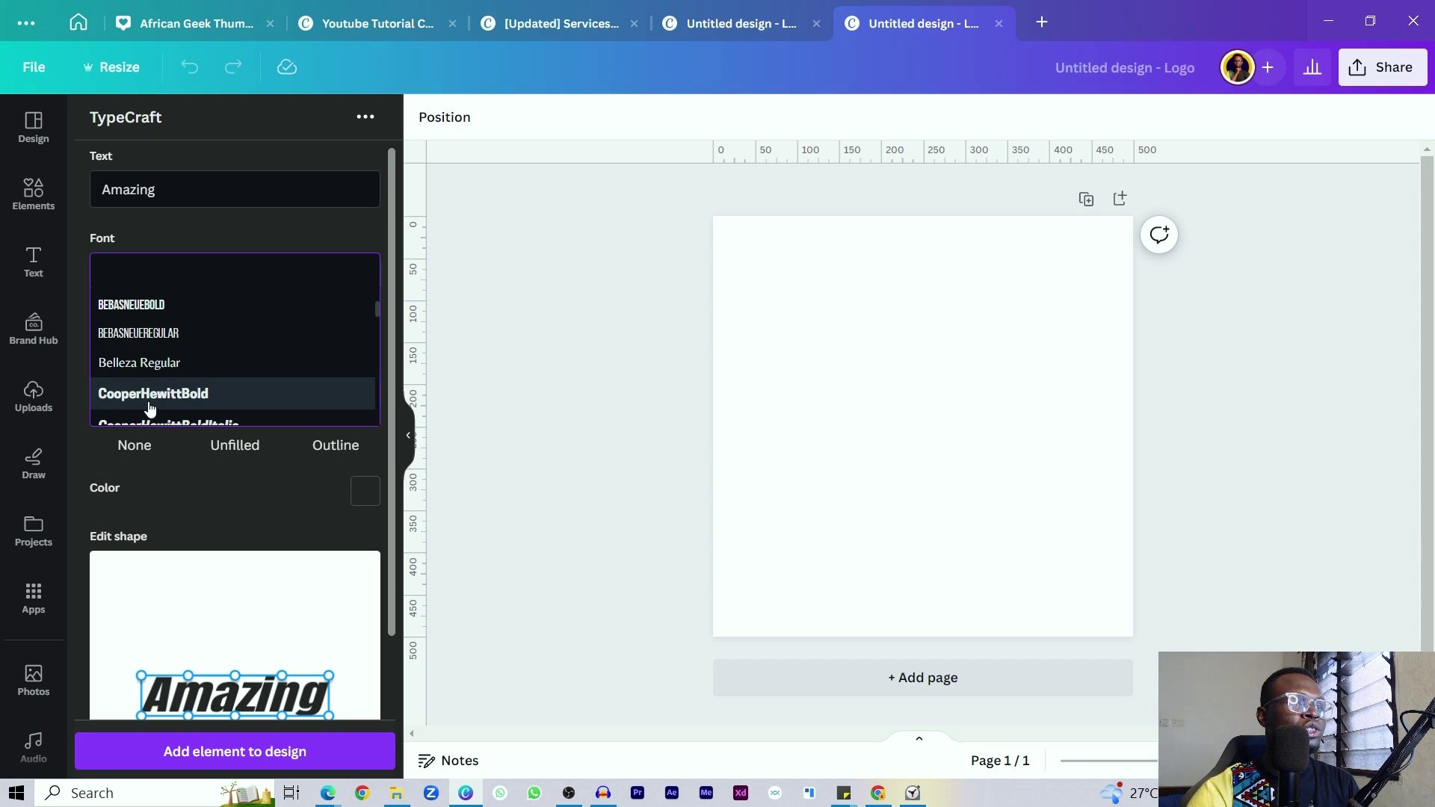
left_click(149, 396)
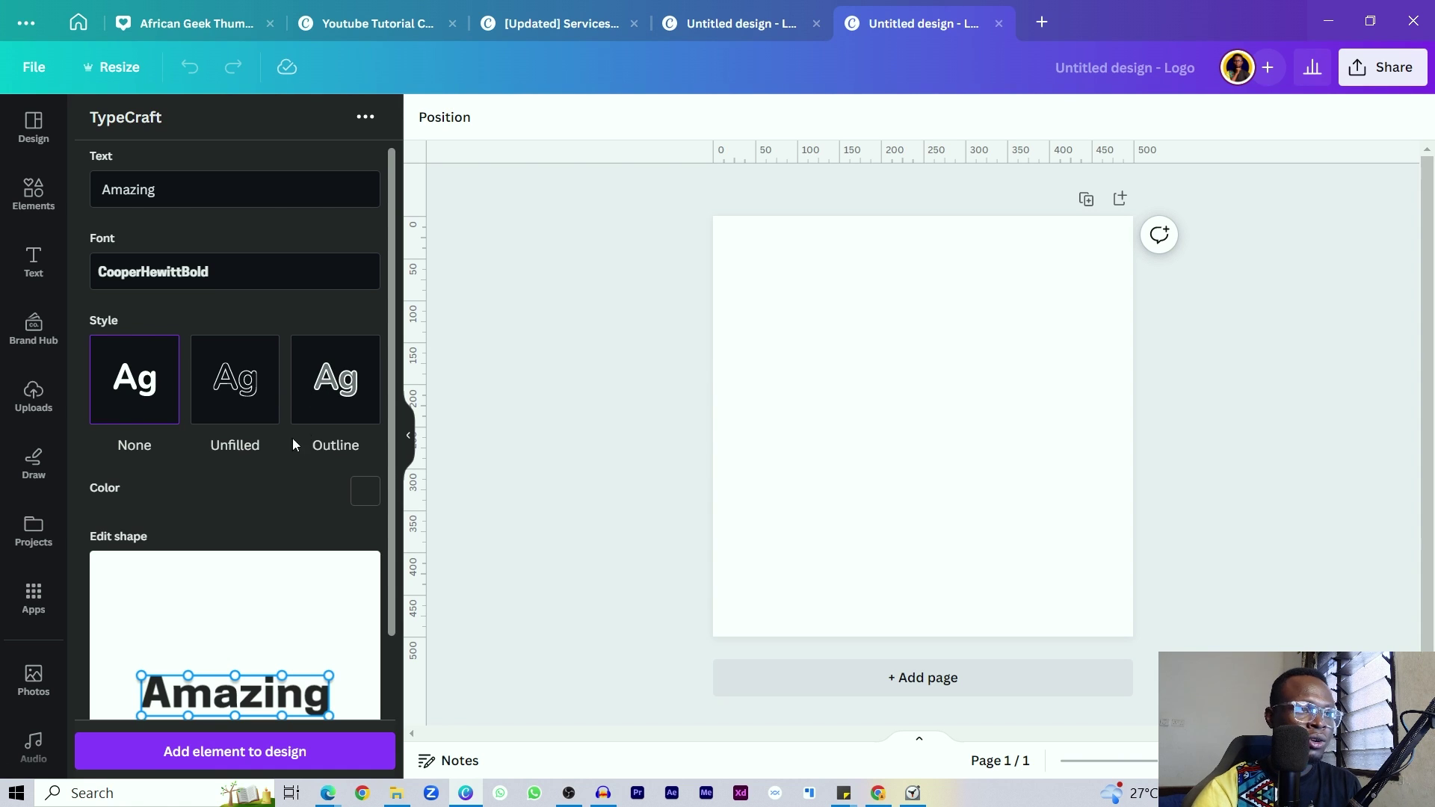
Change the TypeCraft text color to a bright, fully saturated blue
left_click(365, 492)
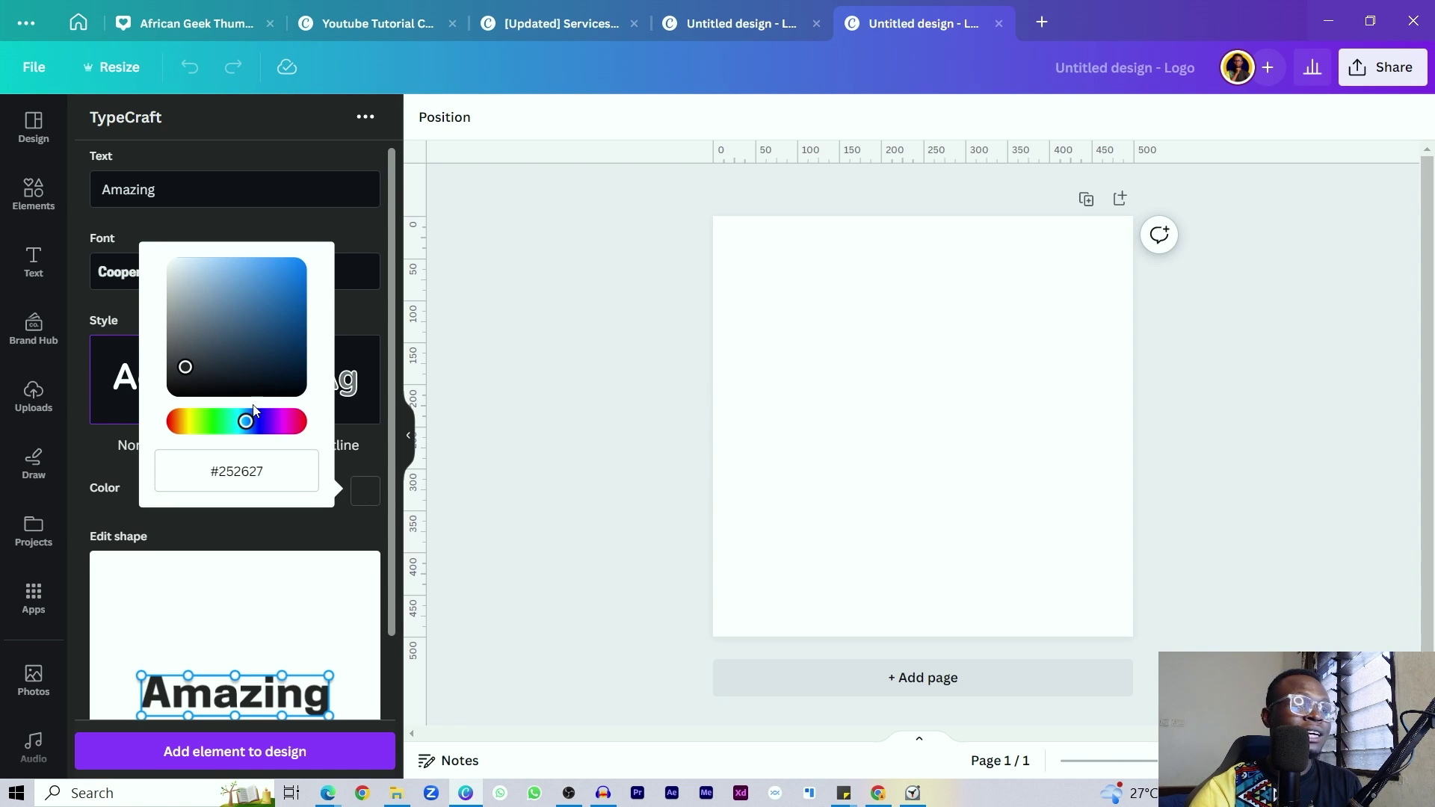
left_click_drag(260, 356, 324, 255)
left_click(360, 225)
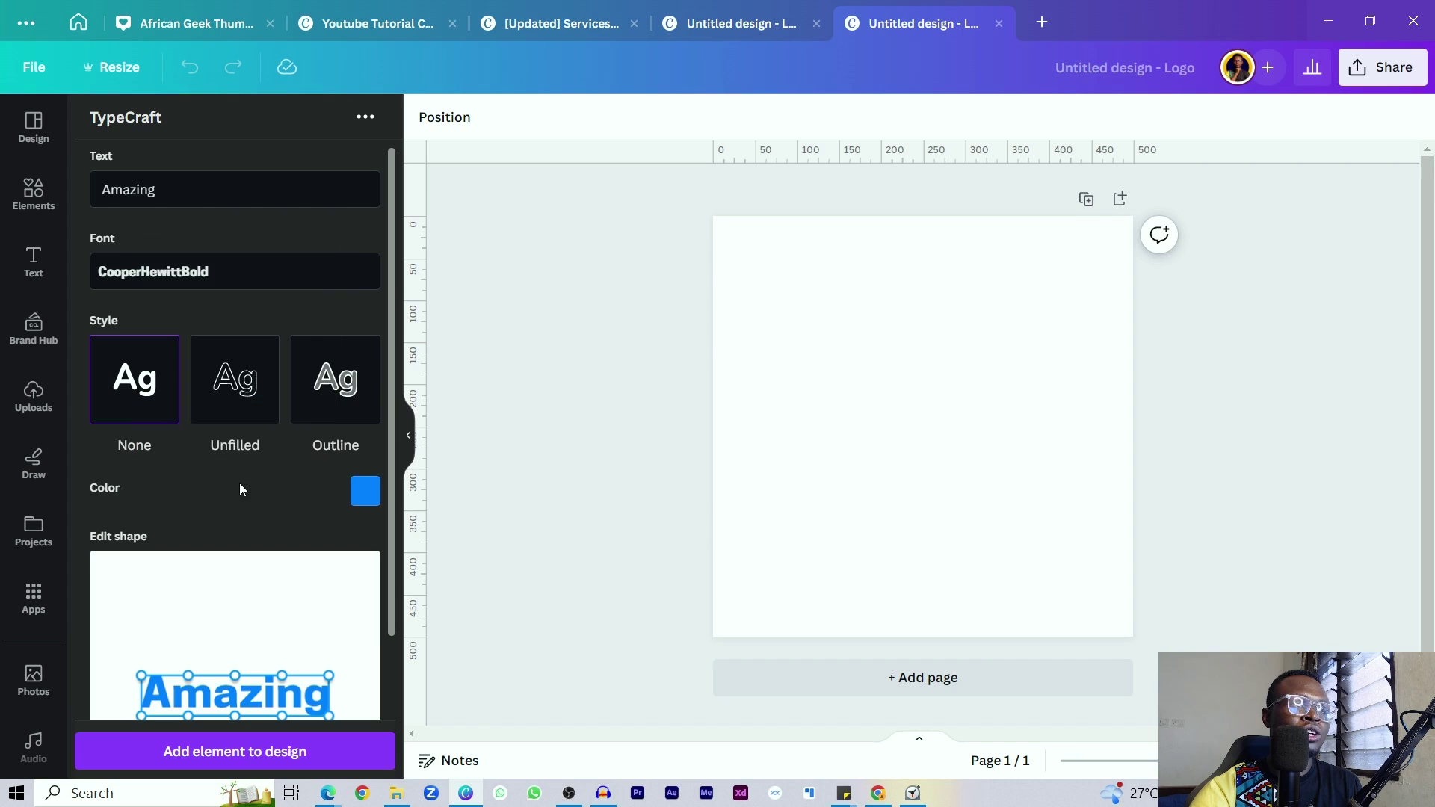
Bulge the "Amazing" text by pulling its upper edge's midpoint up and its lower edge's midpoint down, and add it to the design
scroll(239, 482, "down", 3)
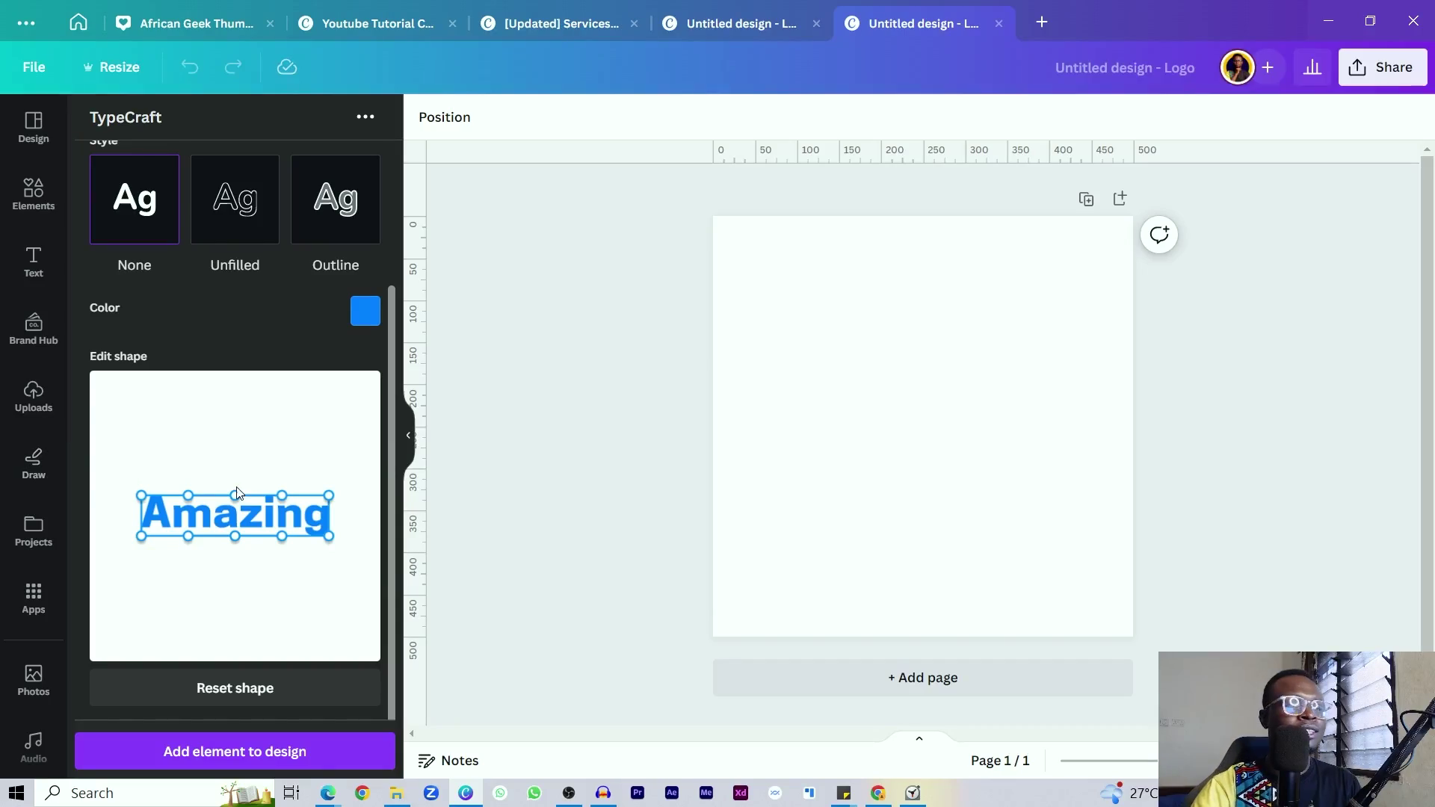
left_click_drag(235, 495, 236, 450)
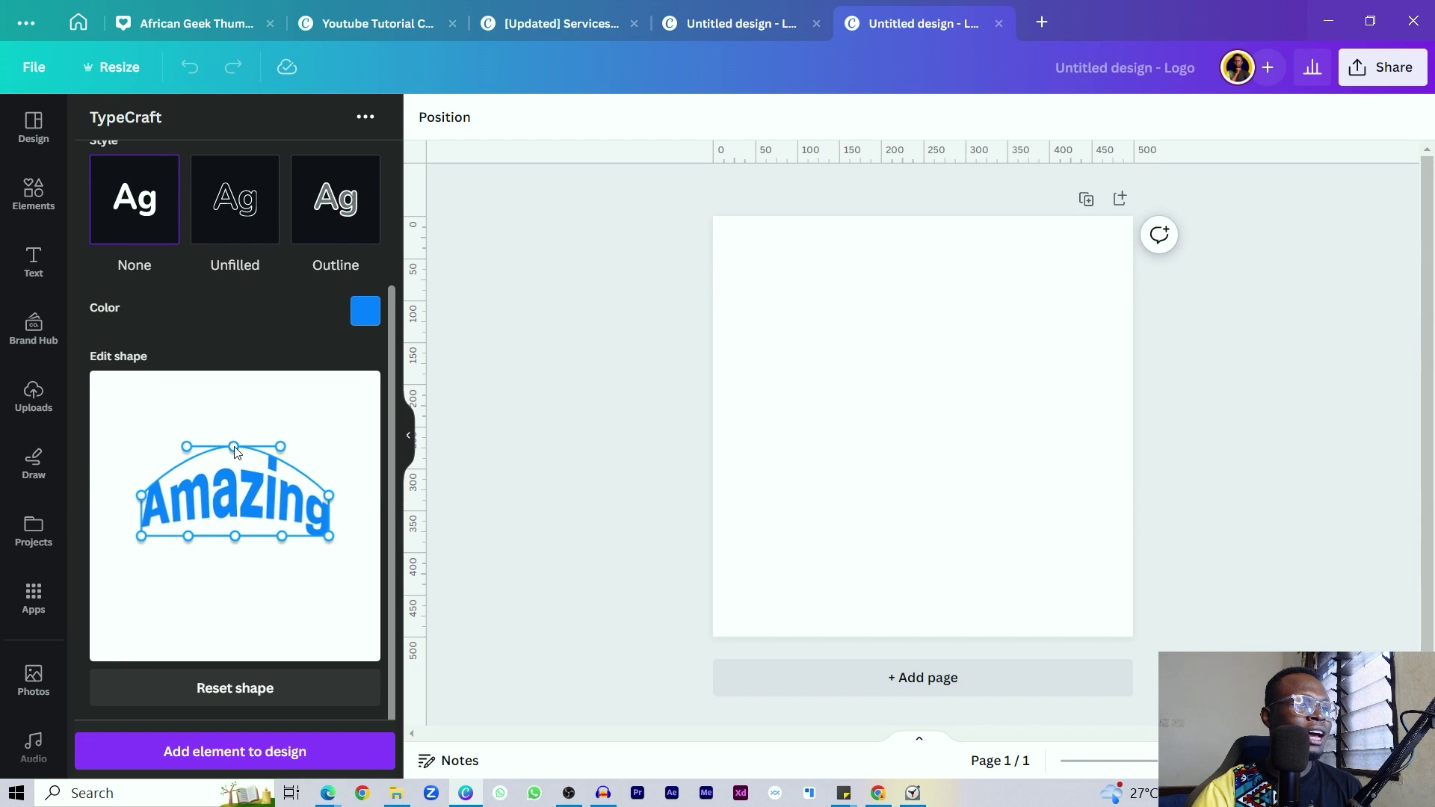
left_click_drag(235, 542, 234, 584)
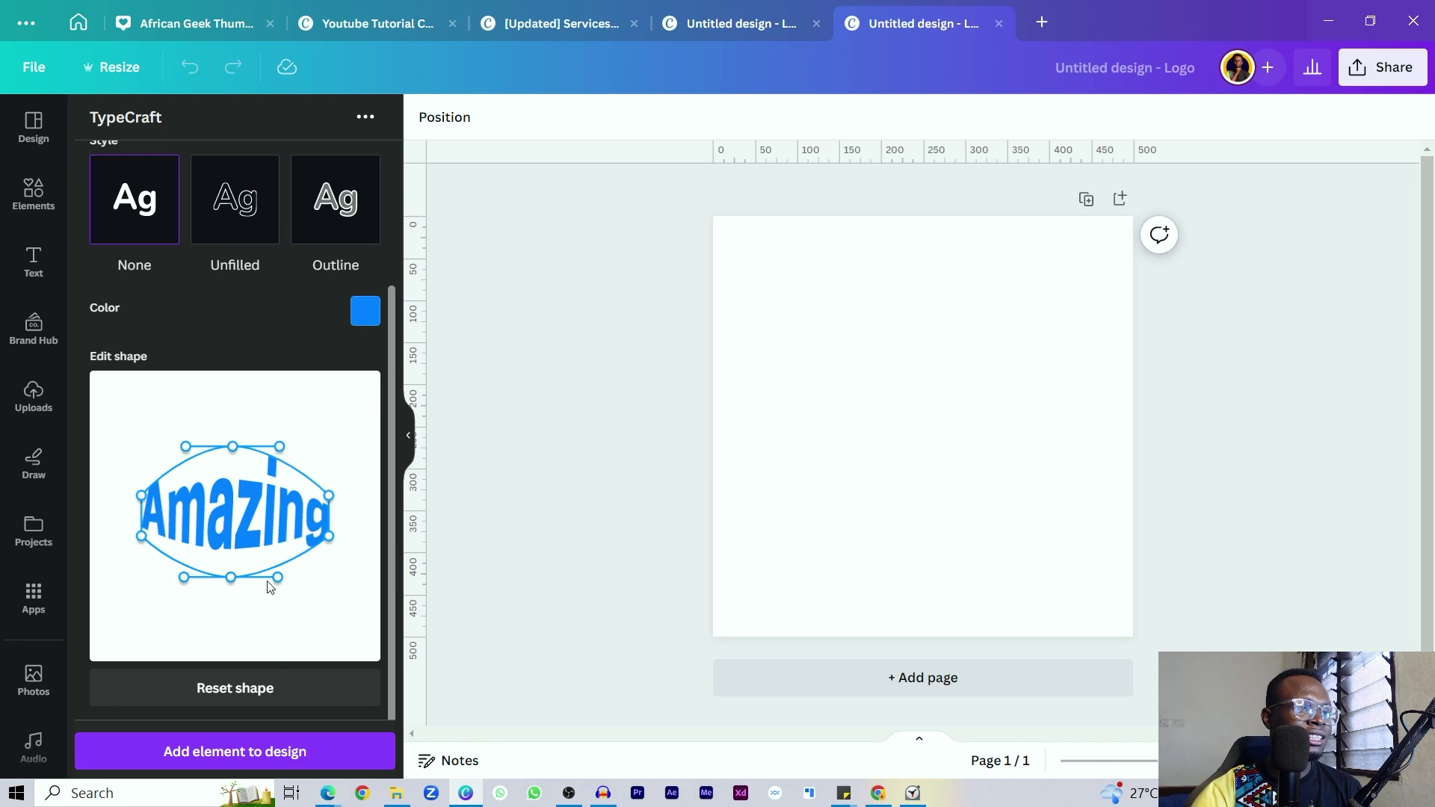
left_click(177, 752)
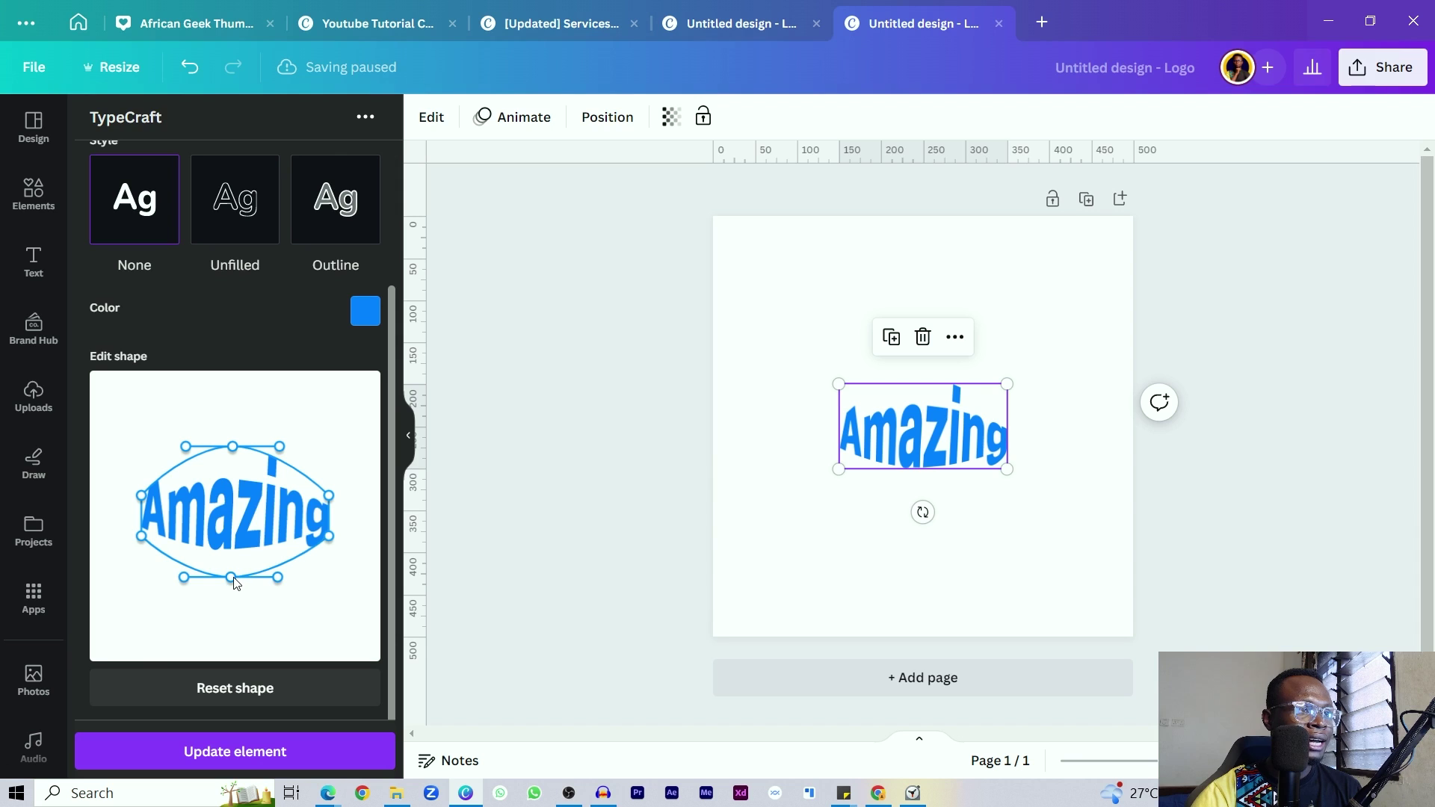
Stretch the text bulge further upward and downward, update the element in the design, and leave it selected for editing
left_click_drag(234, 578, 231, 627)
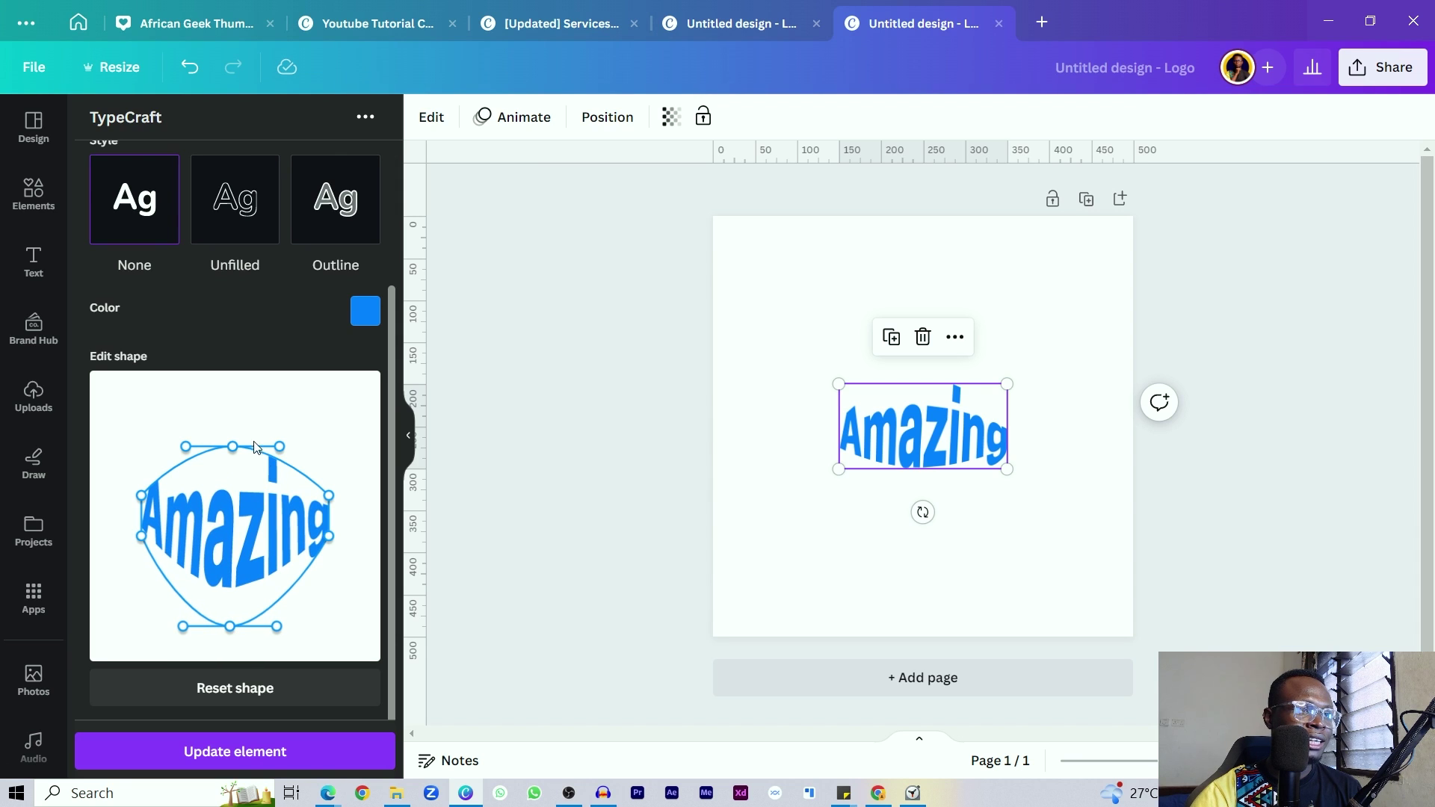
left_click_drag(233, 447, 238, 400)
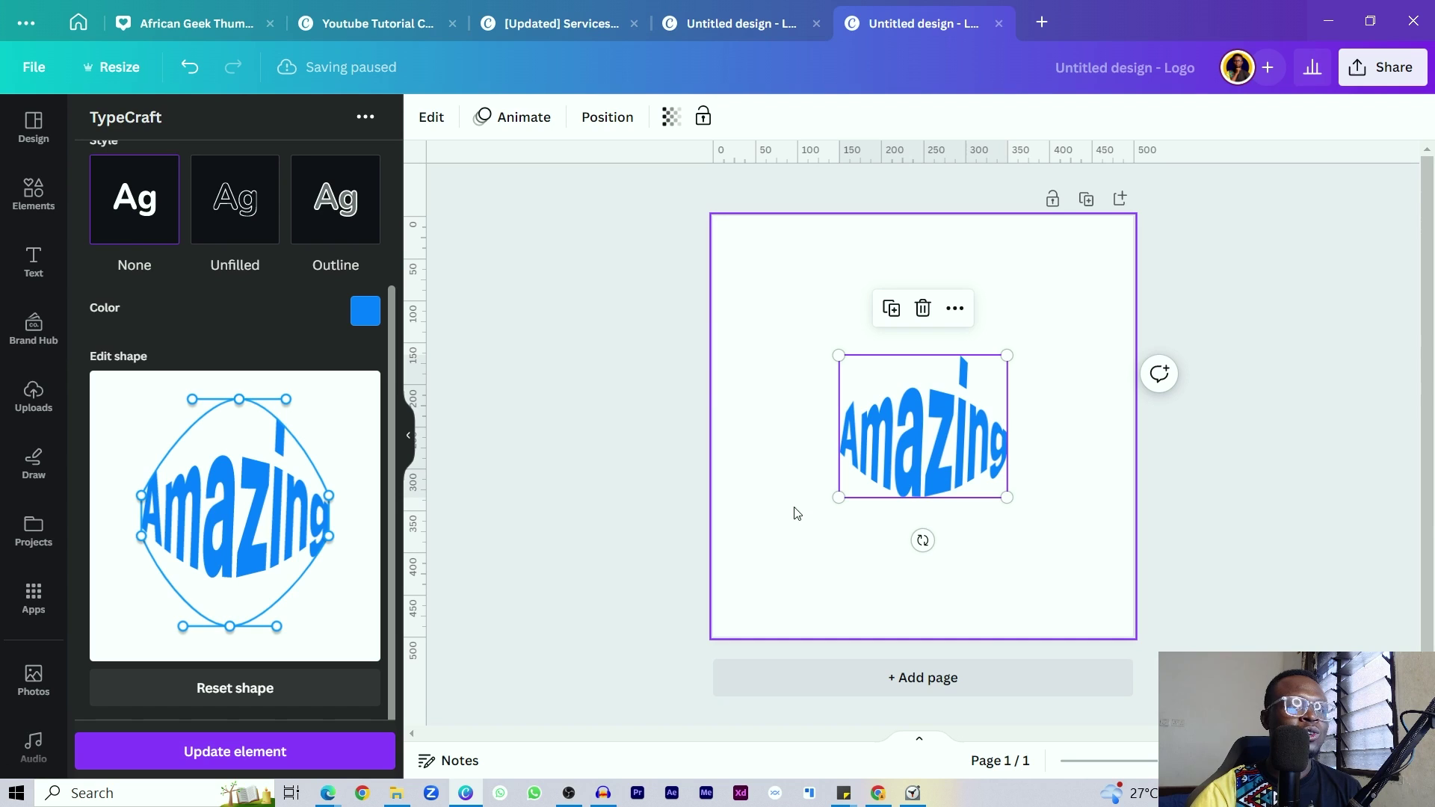
left_click(1001, 604)
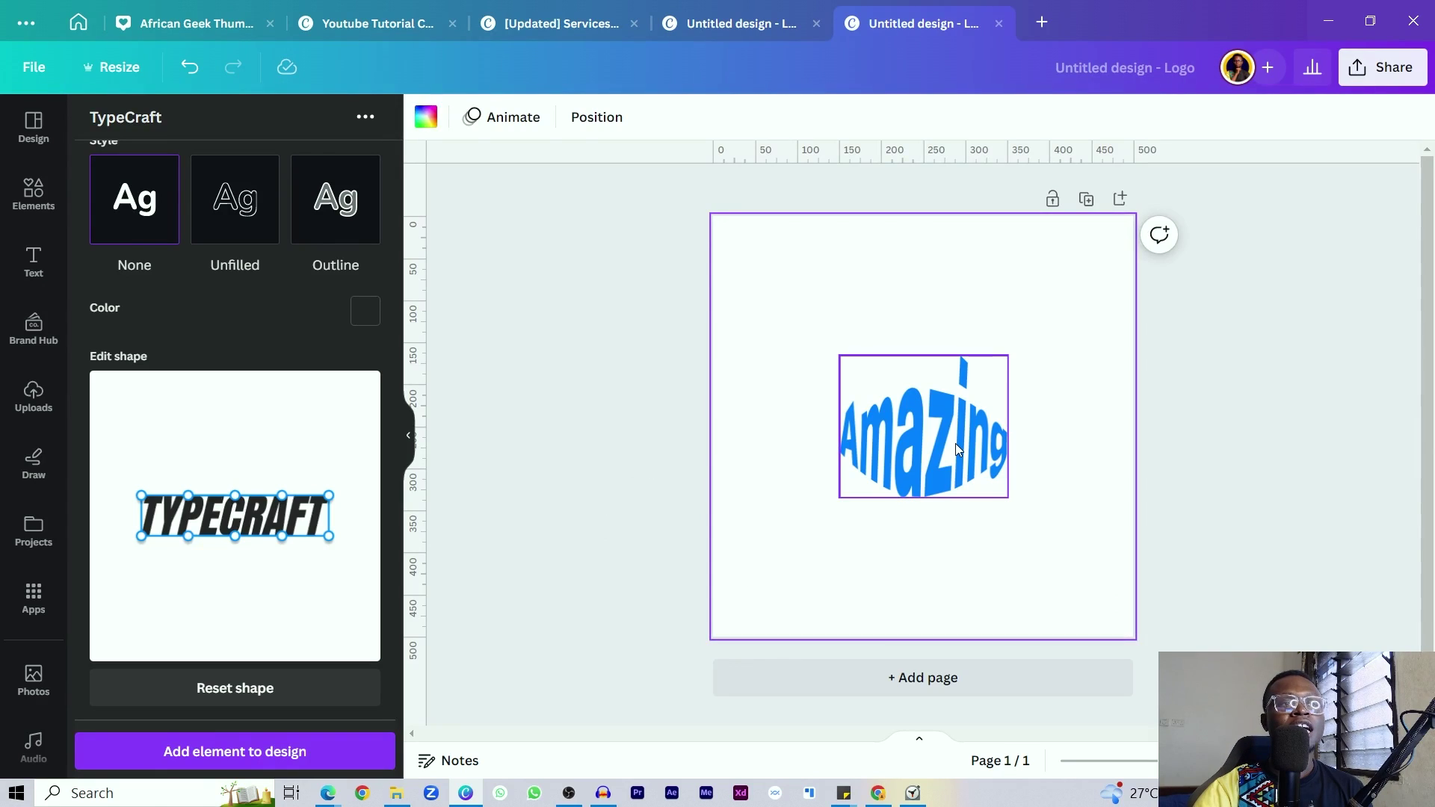
left_click(956, 444)
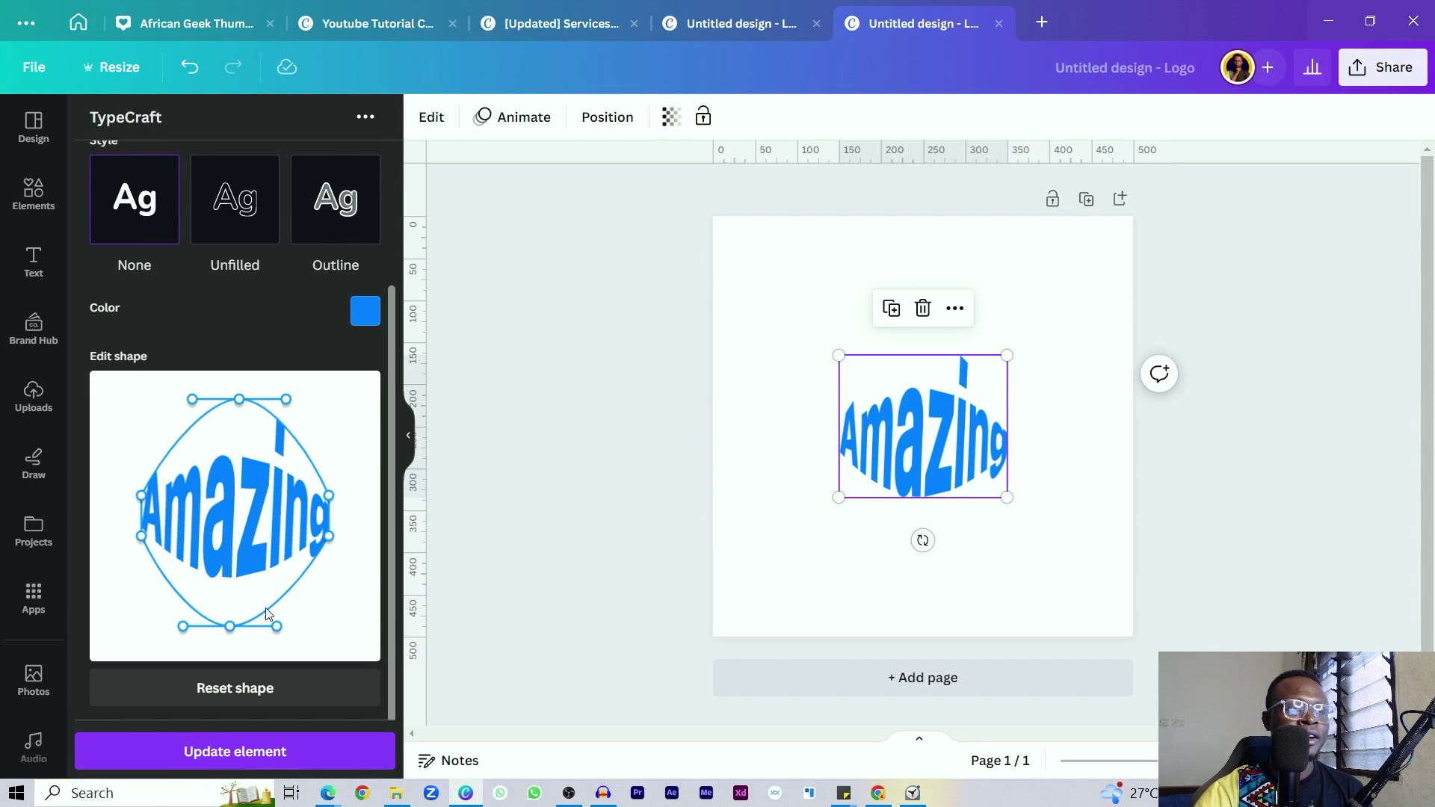
left_click(811, 564)
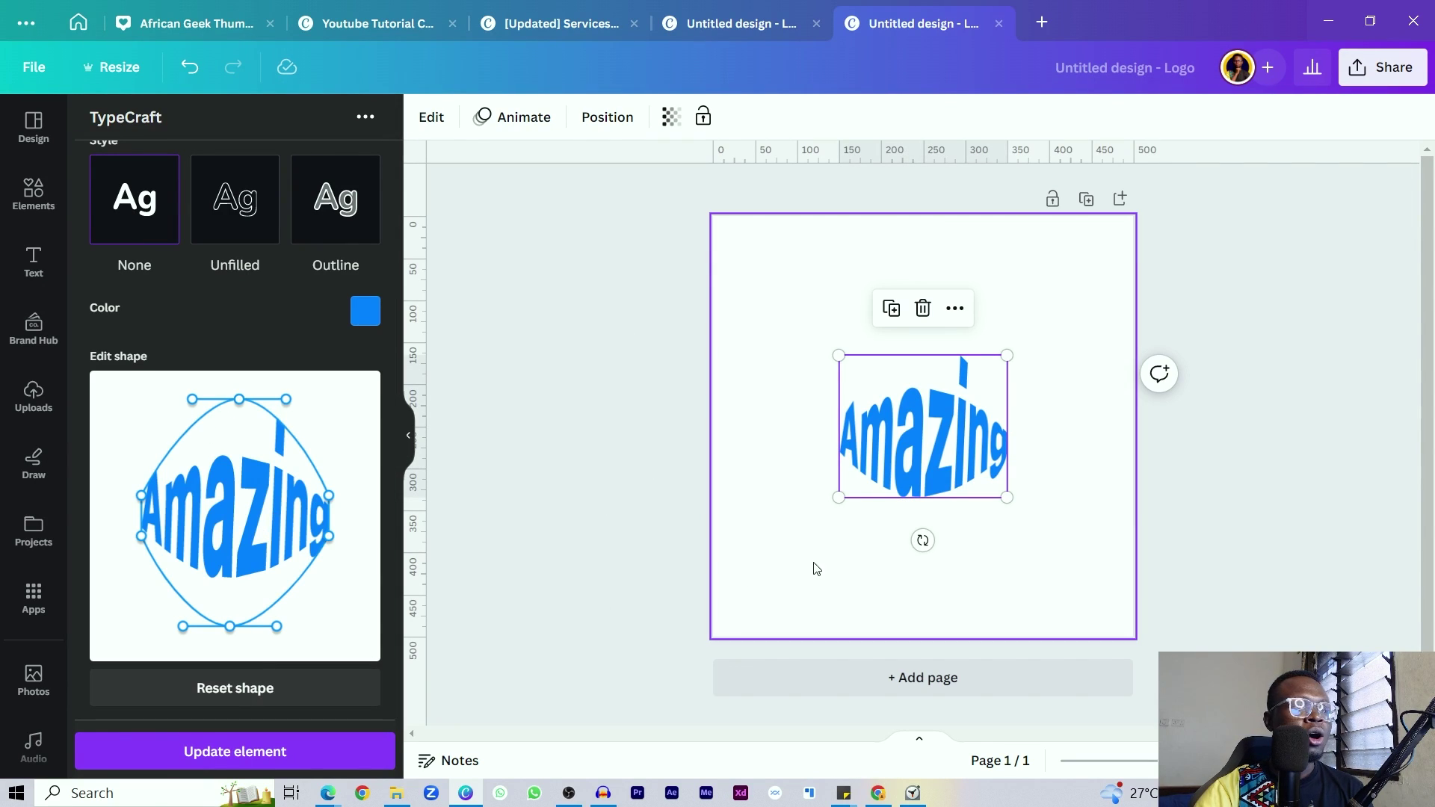
left_click(940, 456)
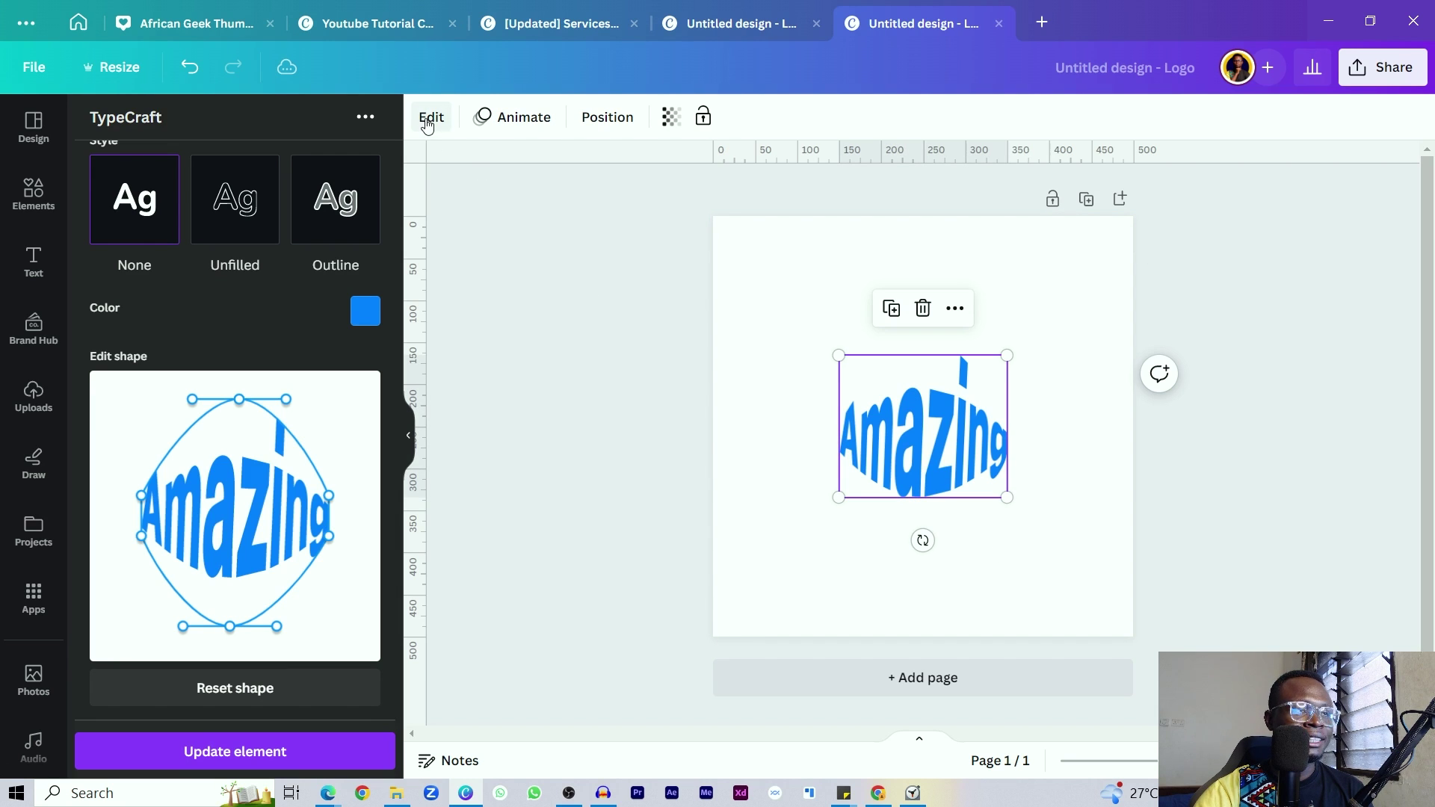
Widen the curve handles of the upper and lower edges to make the text envelope nearly circular, and update the element
left_click_drag(183, 627, 154, 629)
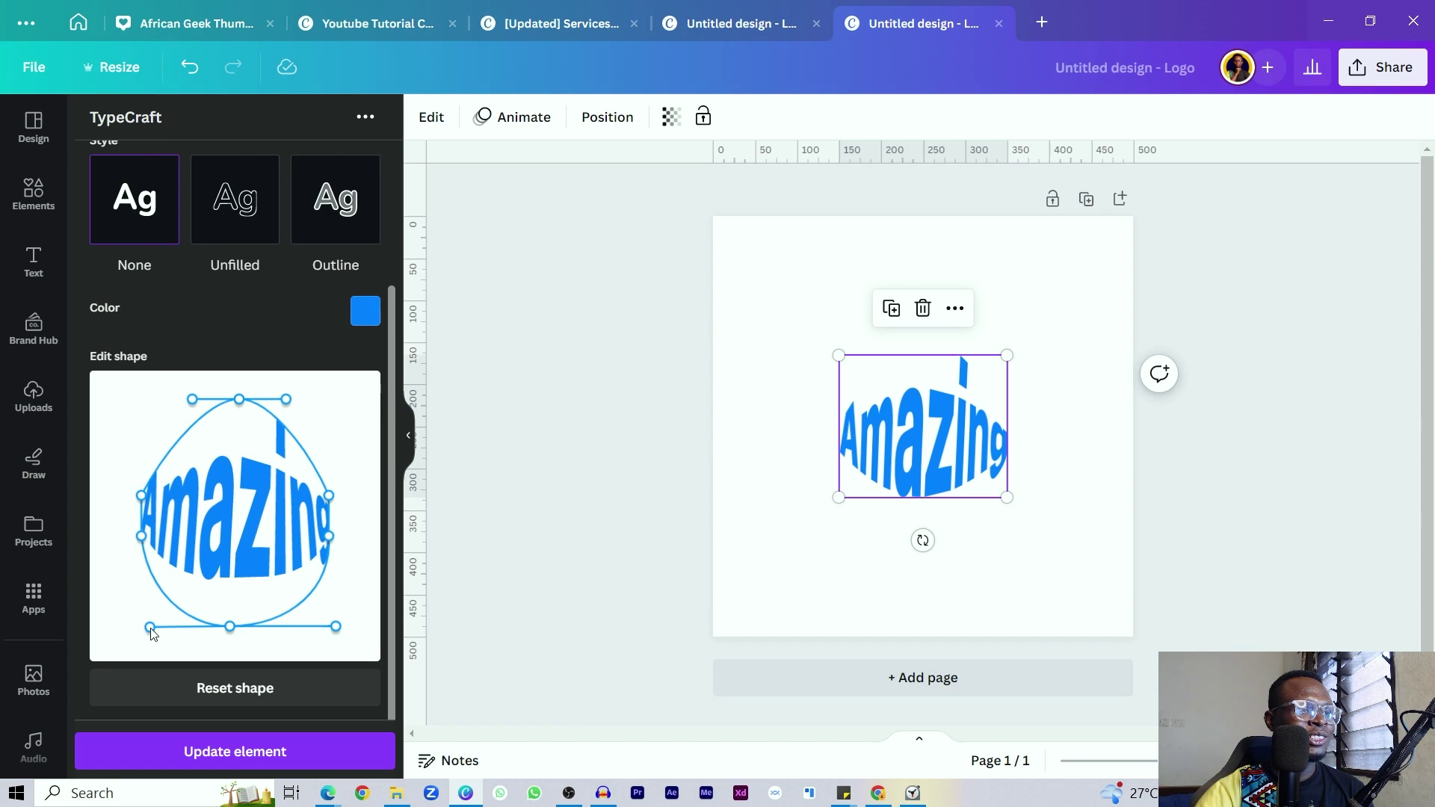
left_click_drag(193, 405, 146, 405)
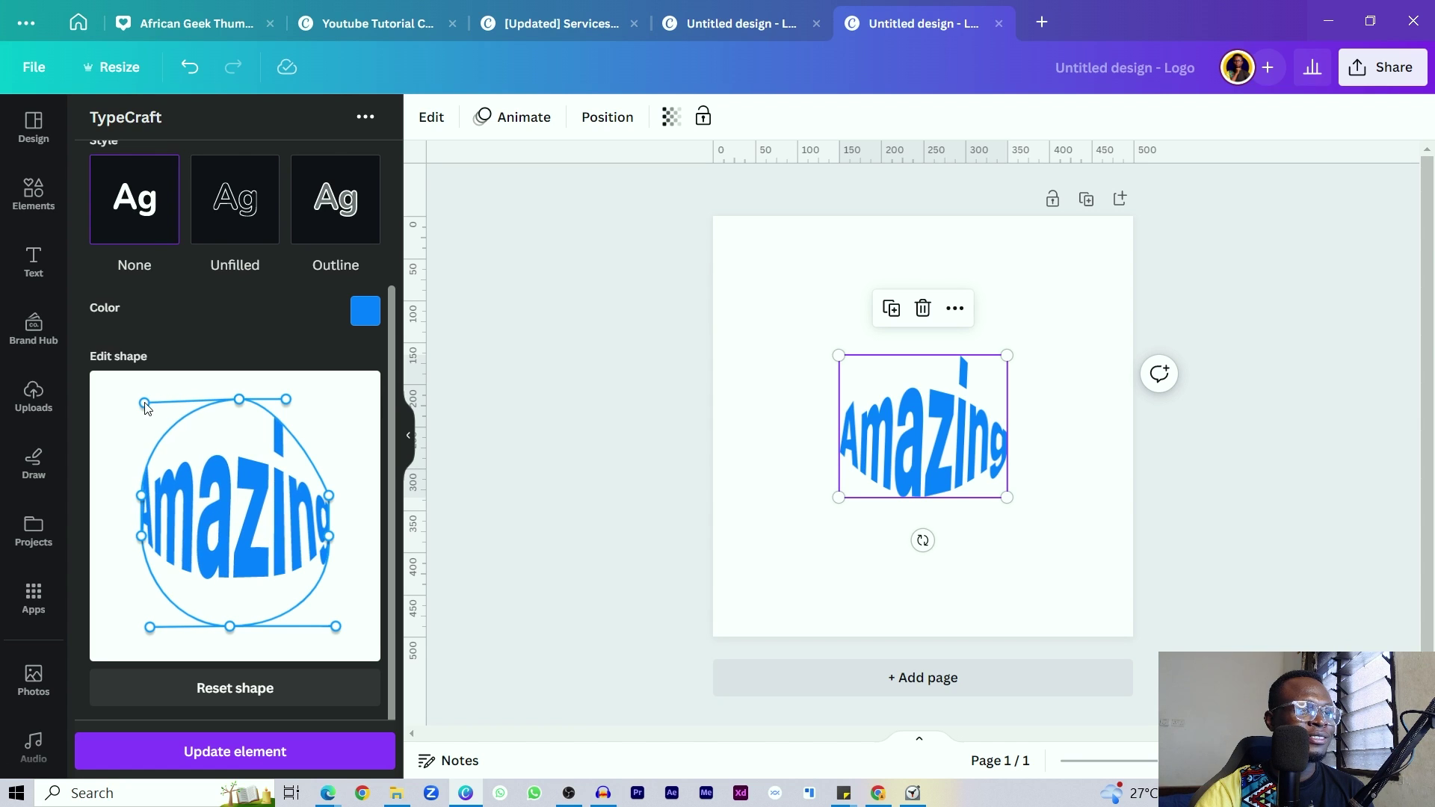
left_click_drag(286, 400, 324, 399)
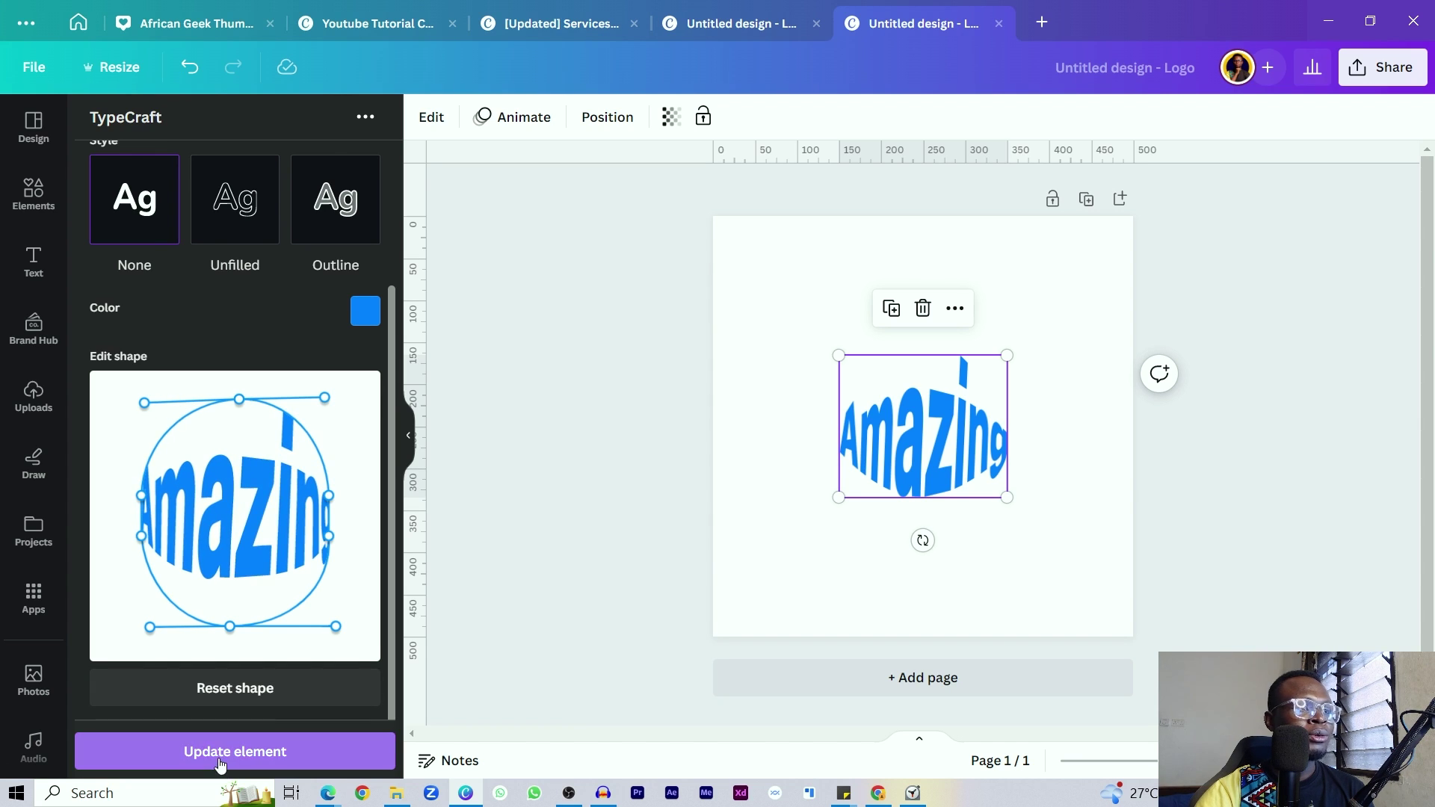
left_click(270, 752)
left_click(806, 583)
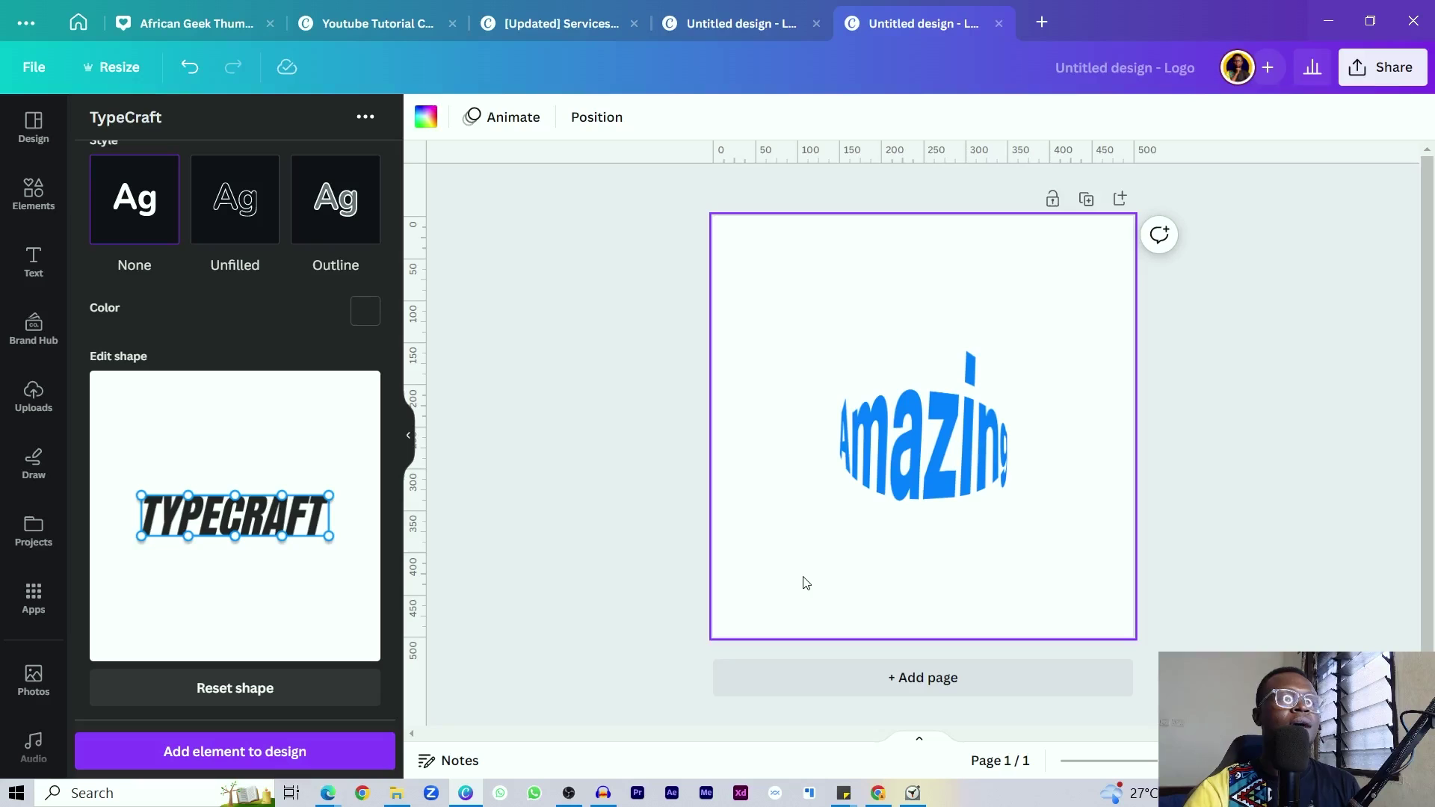
Delete the warped "Amazing" text element from the page
left_click(933, 455)
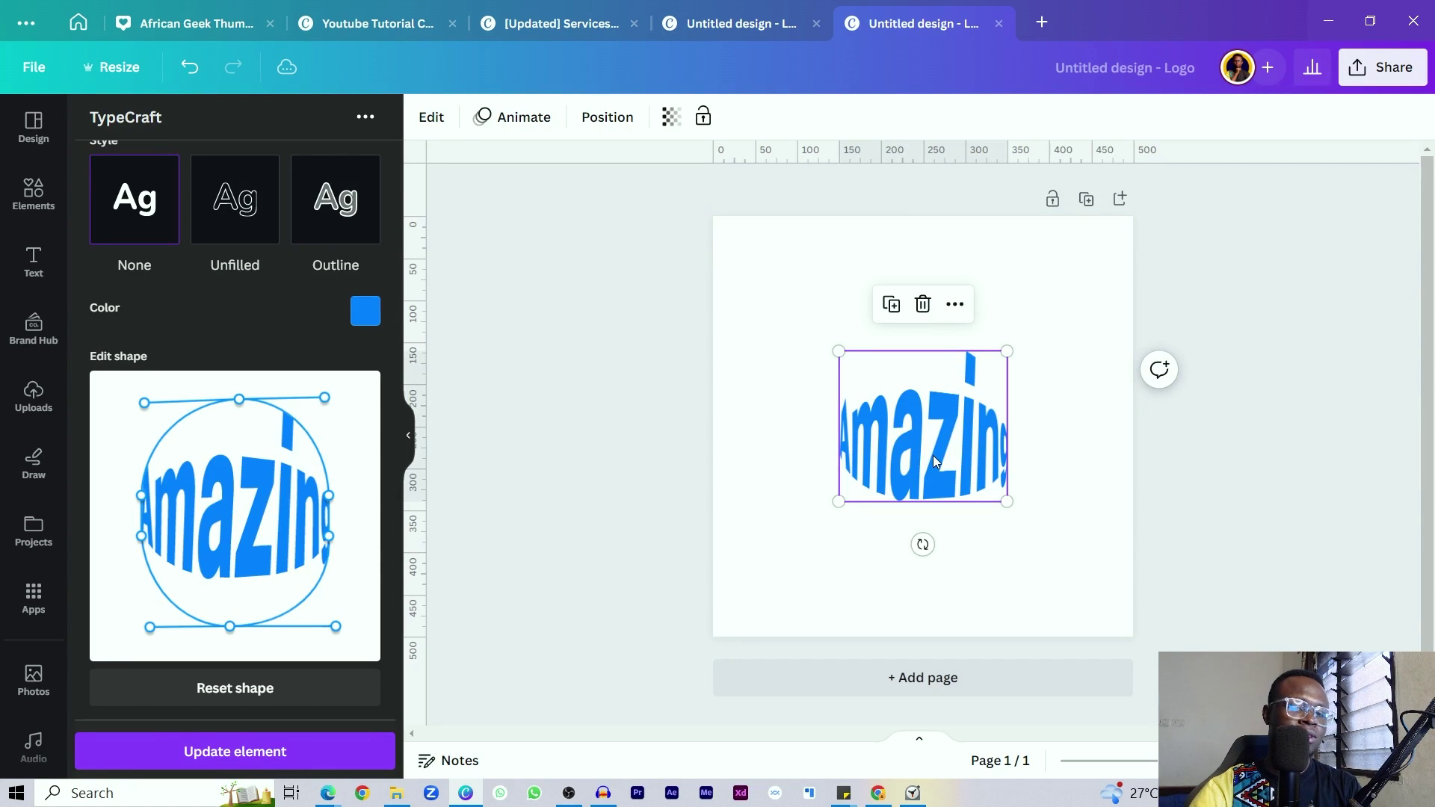
key("Delete")
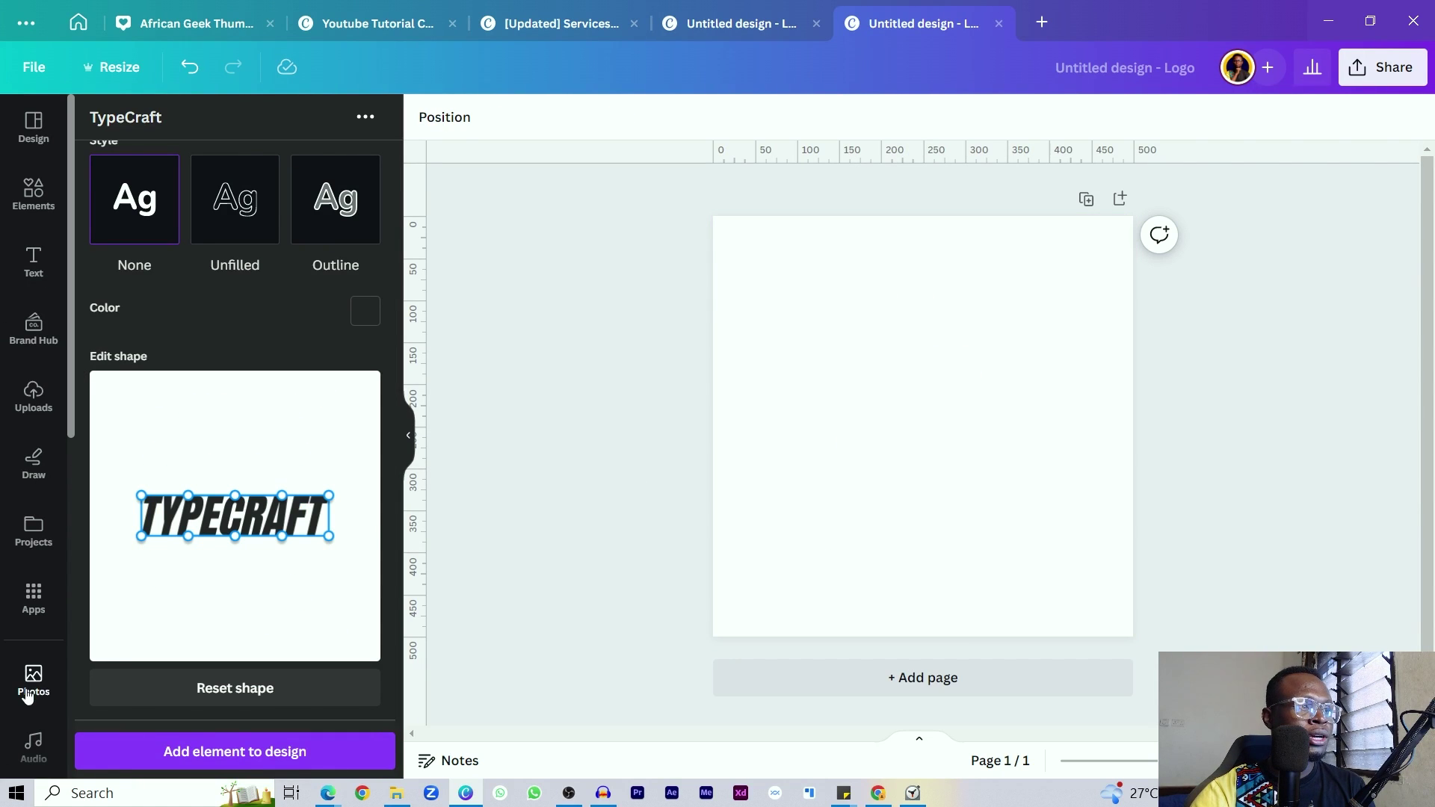
Search the photo library for "tunnel"
left_click(31, 684)
left_click(273, 129)
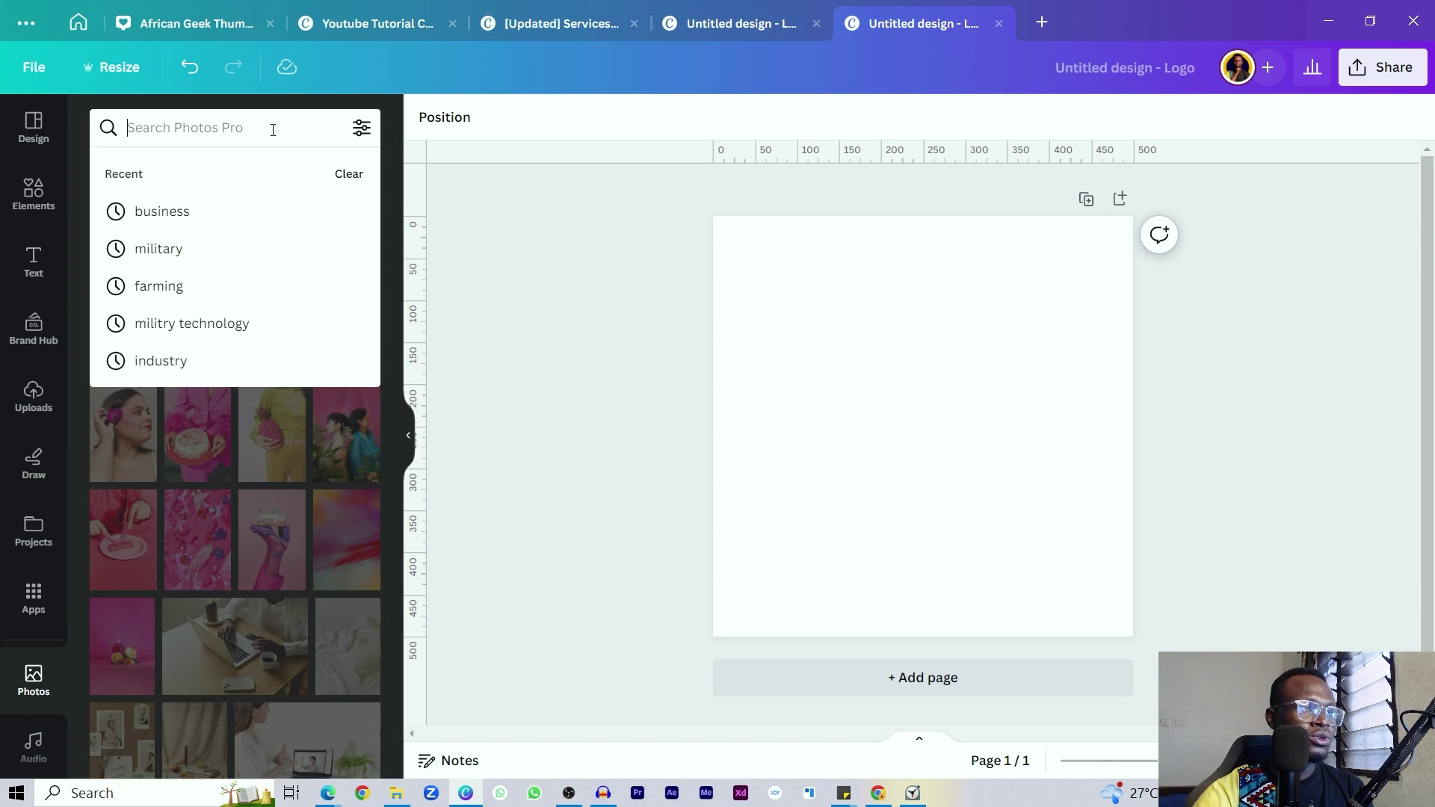
type("tune")
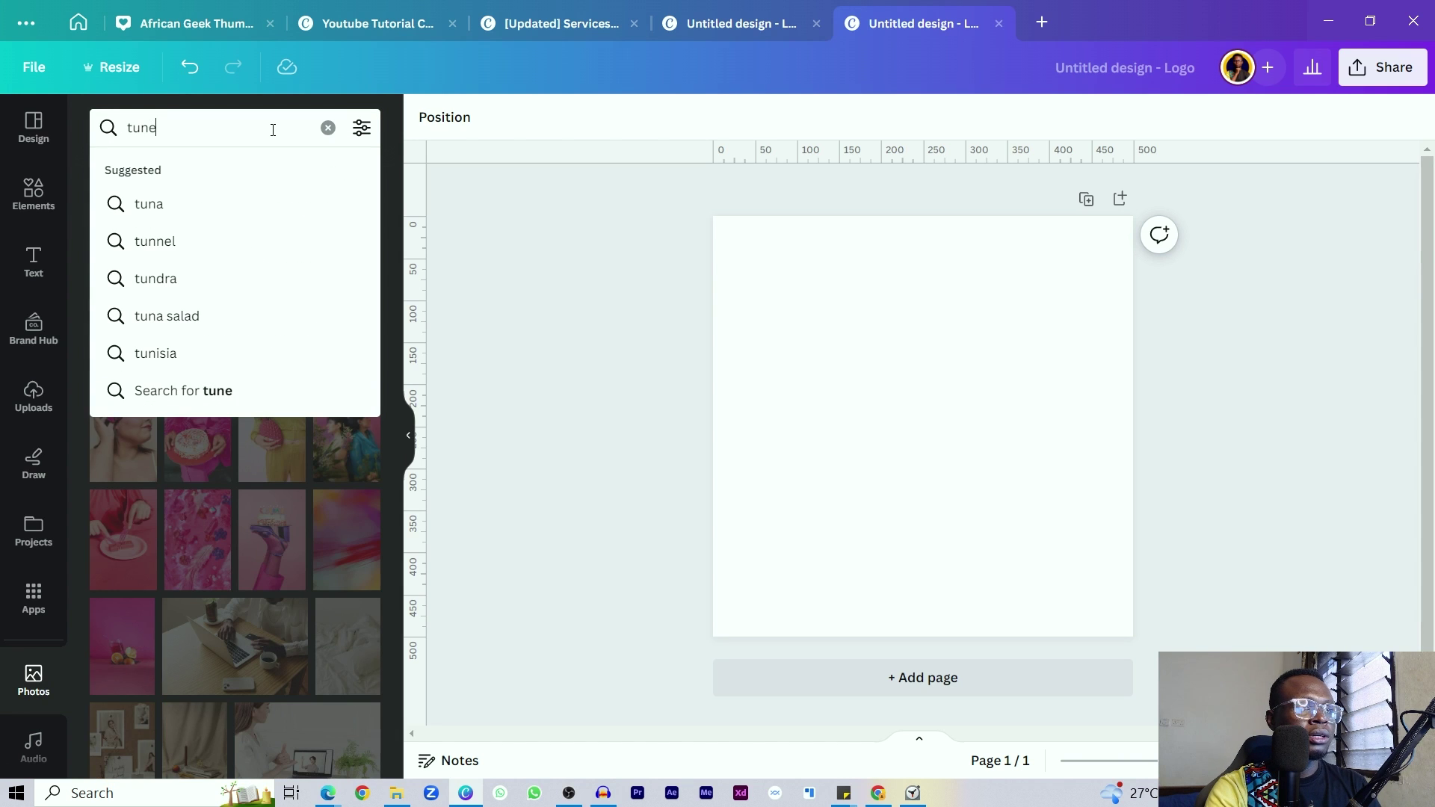
key("BackSpace")
type("nel")
key("Return")
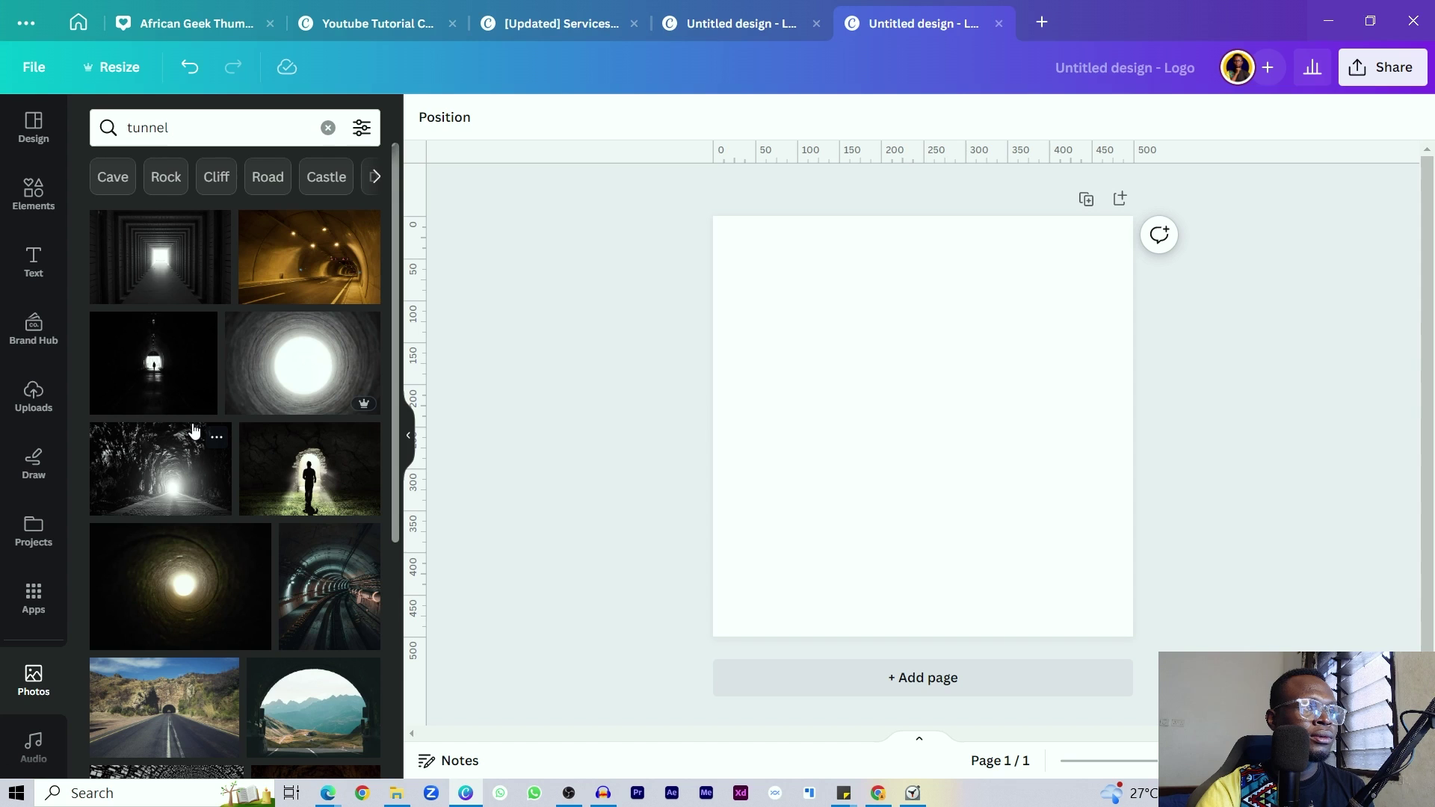
Add the grey concrete corridor photo with repeating square openings to the page and set it as the page background
scroll(193, 430, "down", 8)
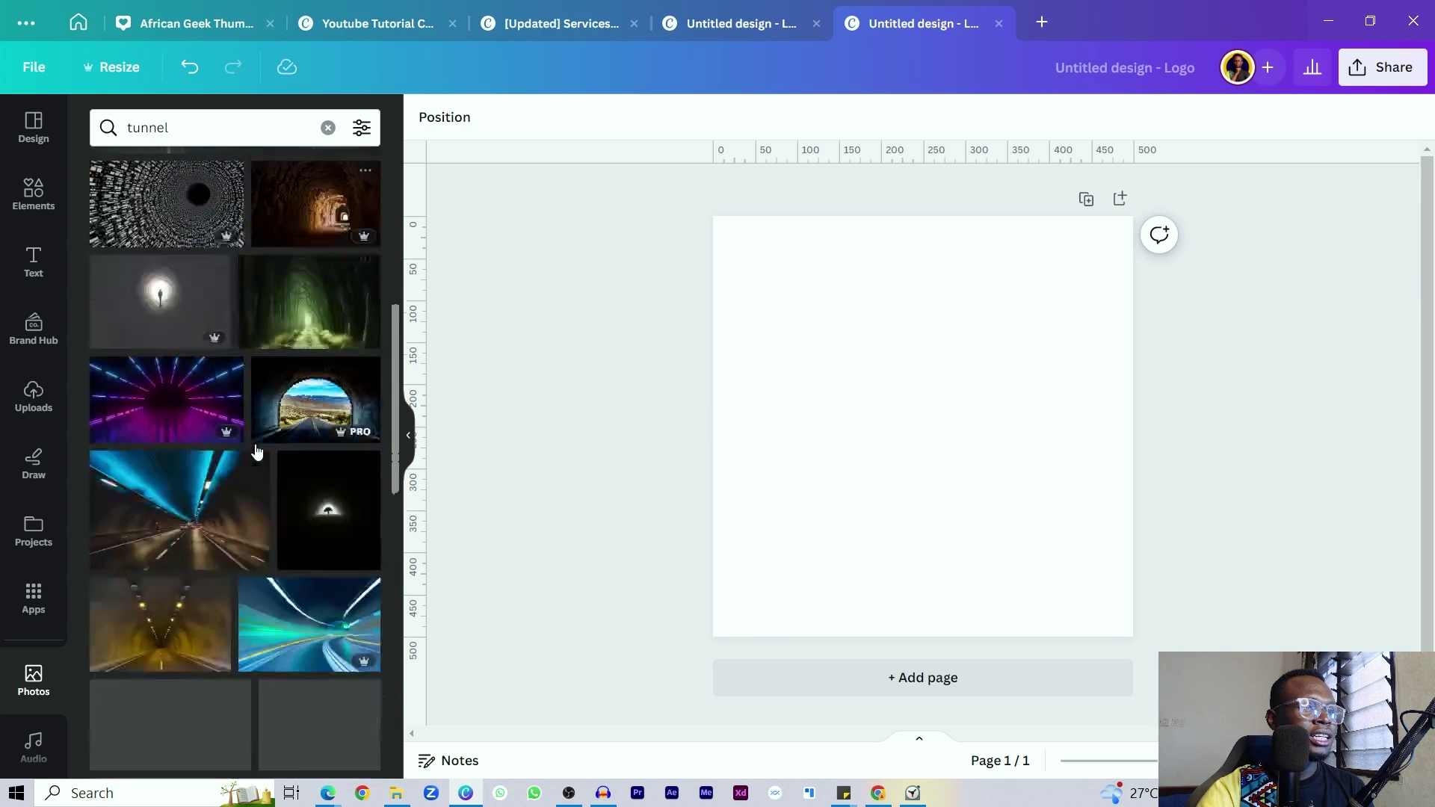
scroll(257, 451, "down", 4)
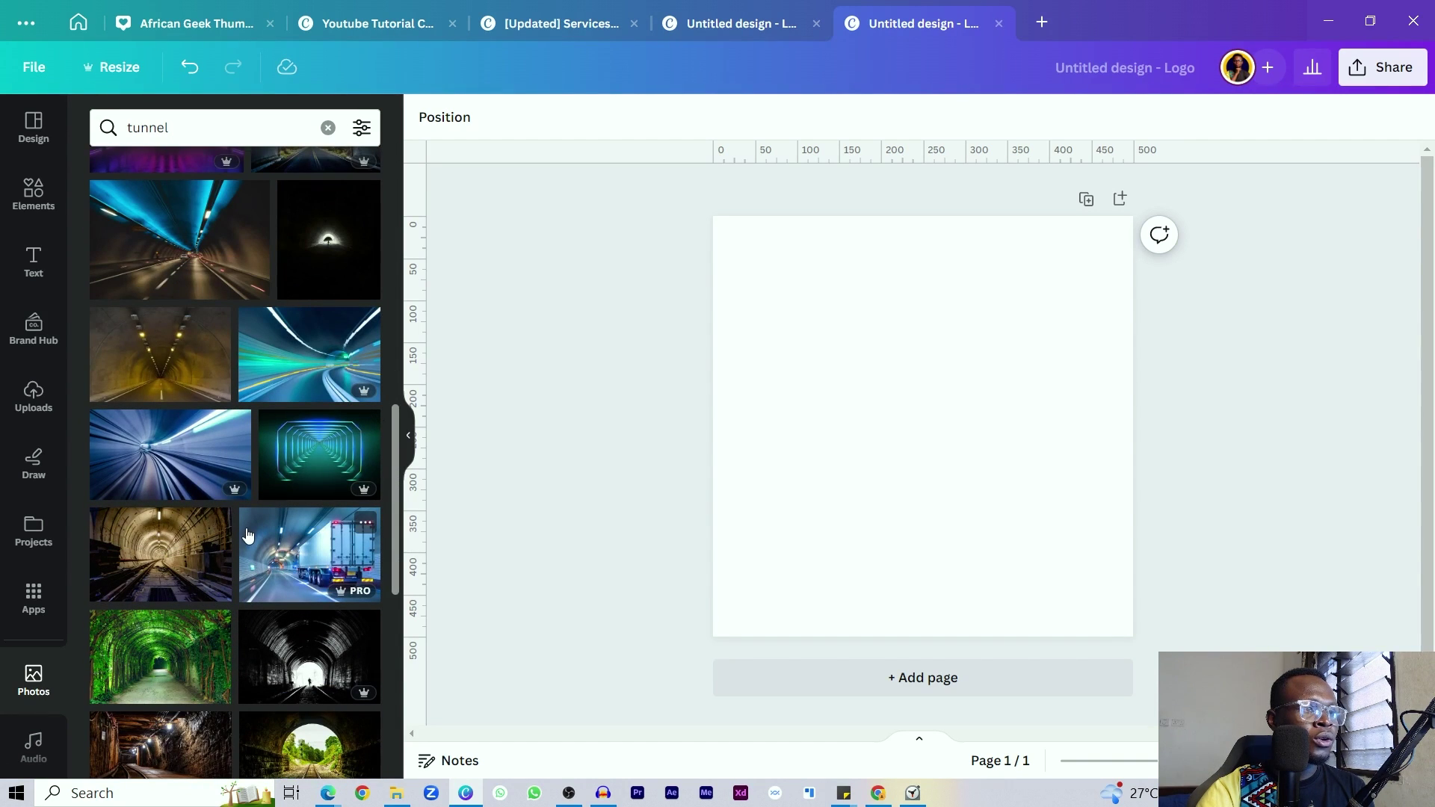
scroll(250, 537, "down", 6)
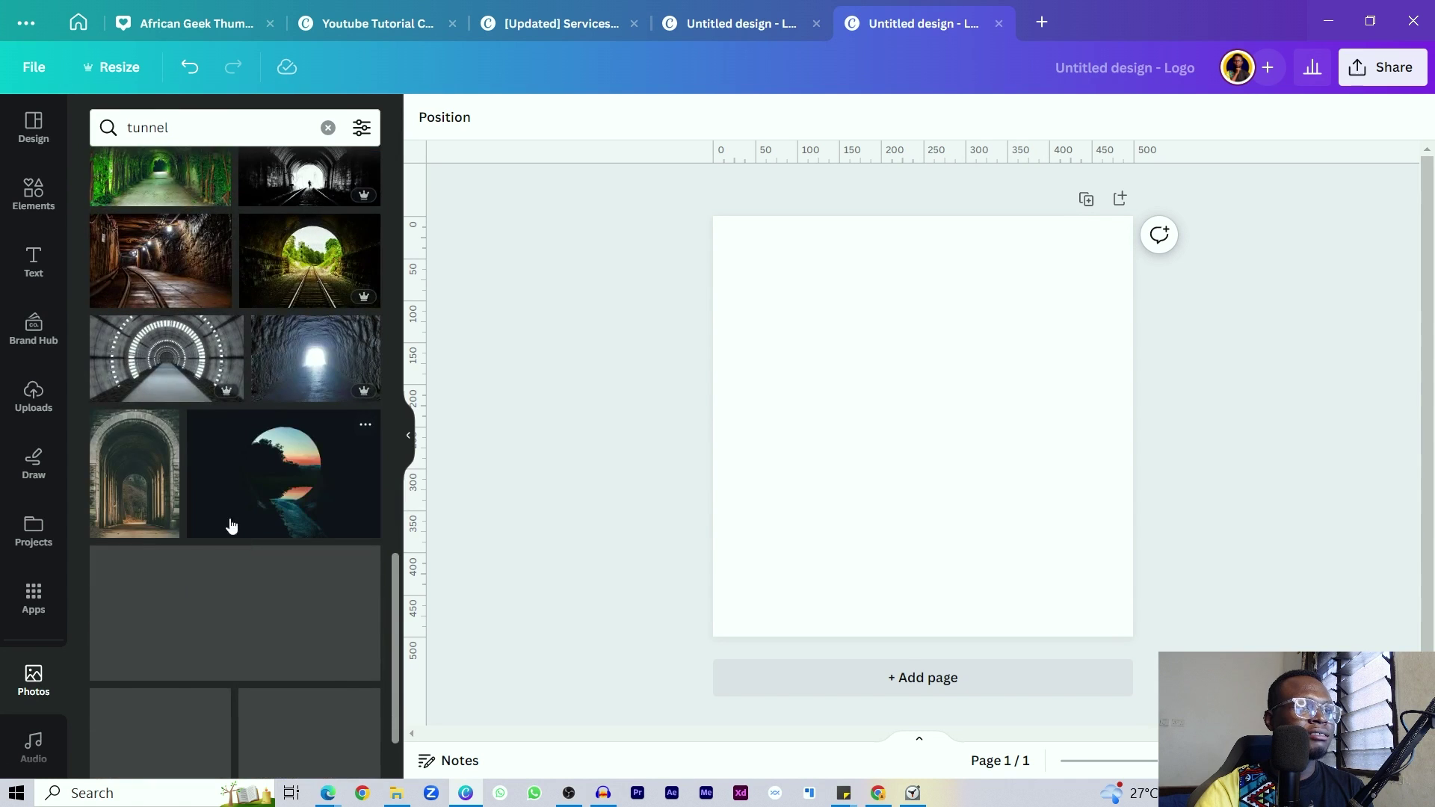
scroll(208, 498, "down", 2)
scroll(208, 498, "down", 3)
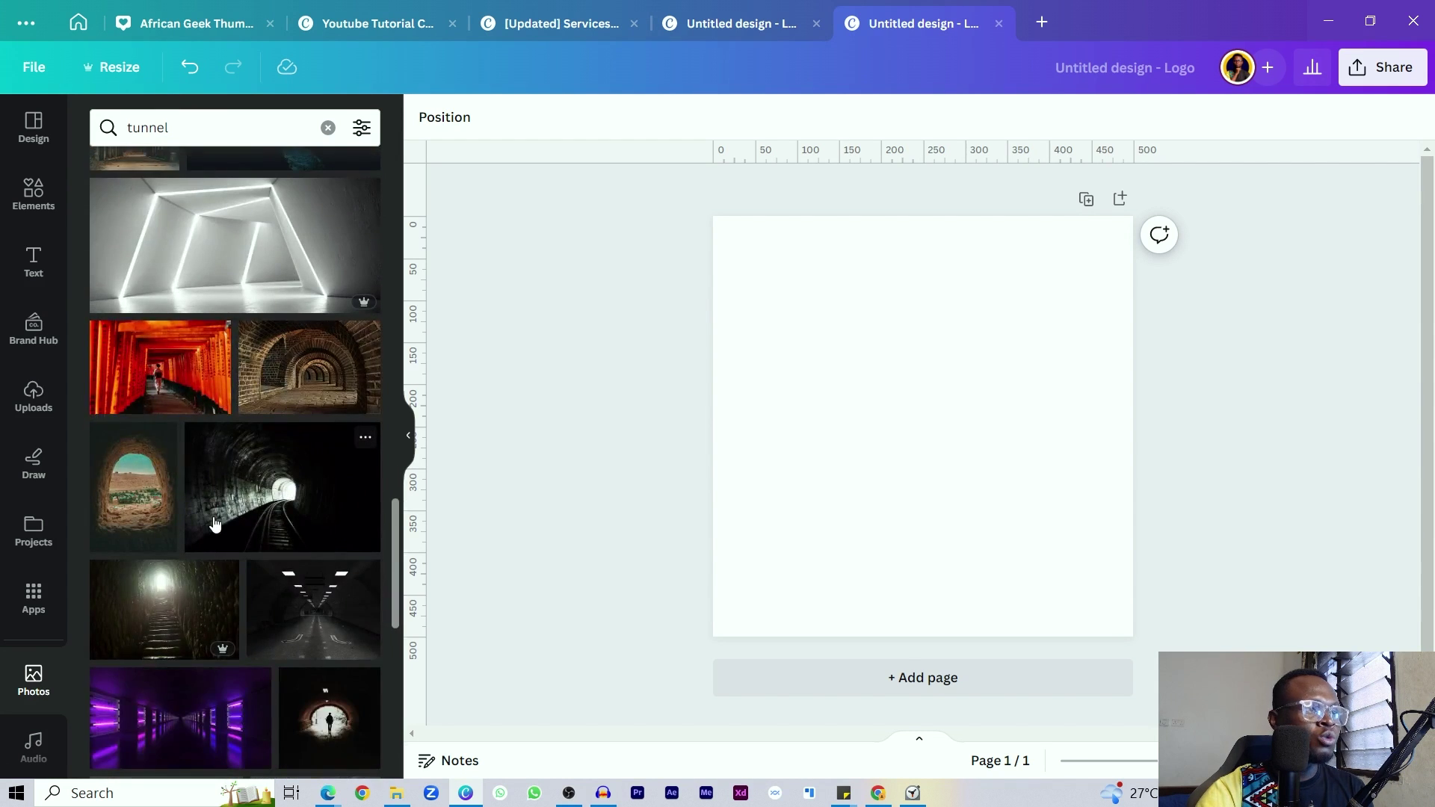
scroll(207, 506, "down", 7)
left_click(280, 544)
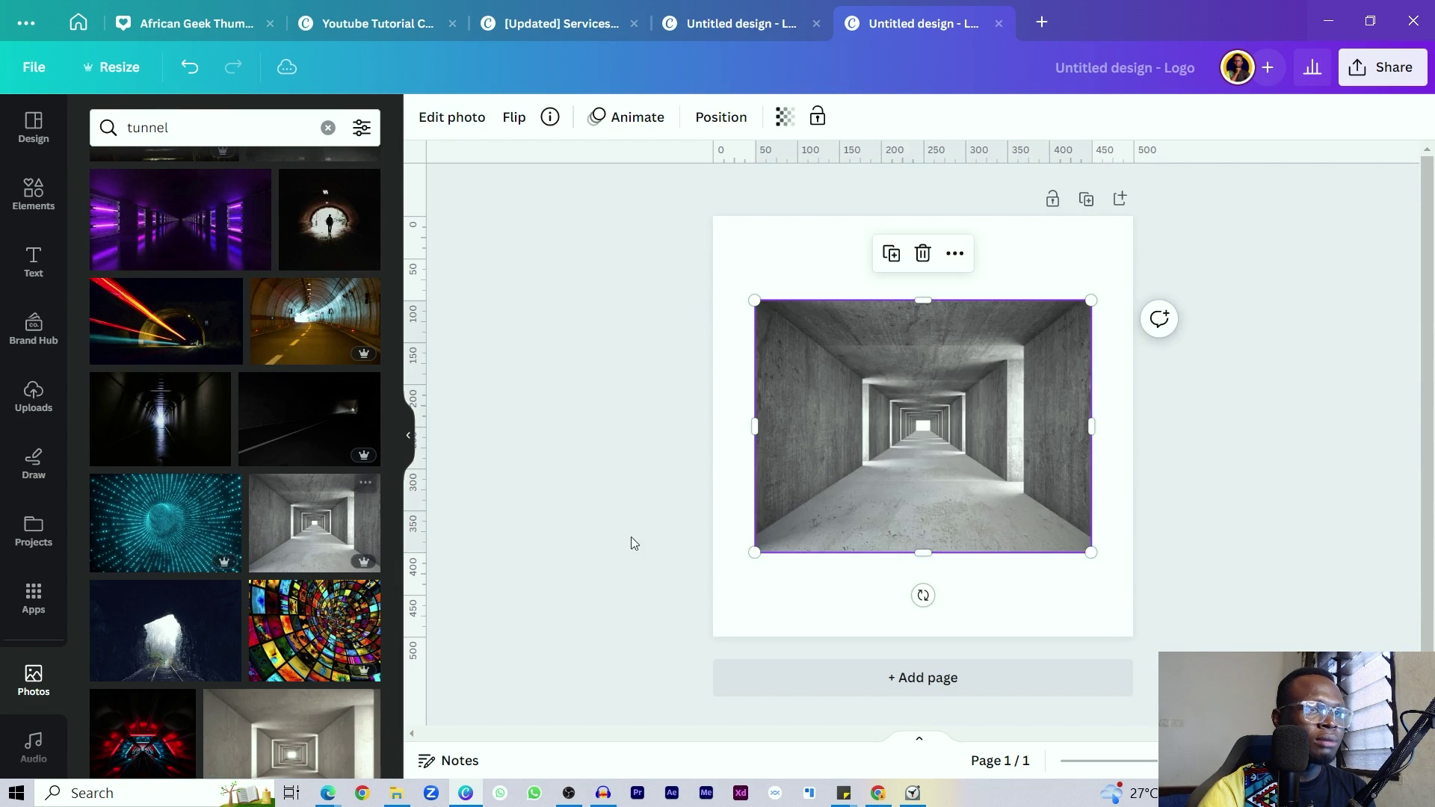
right_click(849, 479)
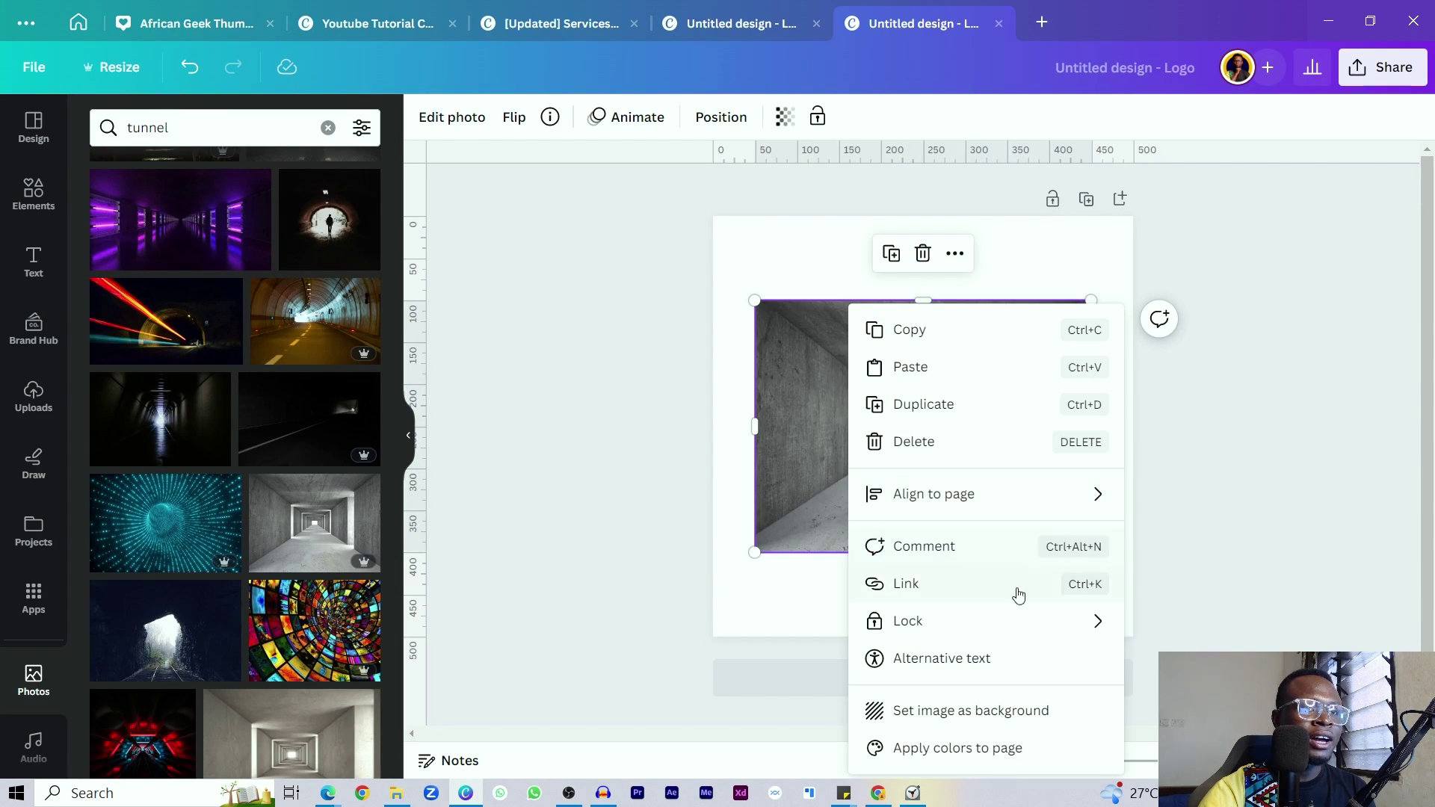
left_click(956, 712)
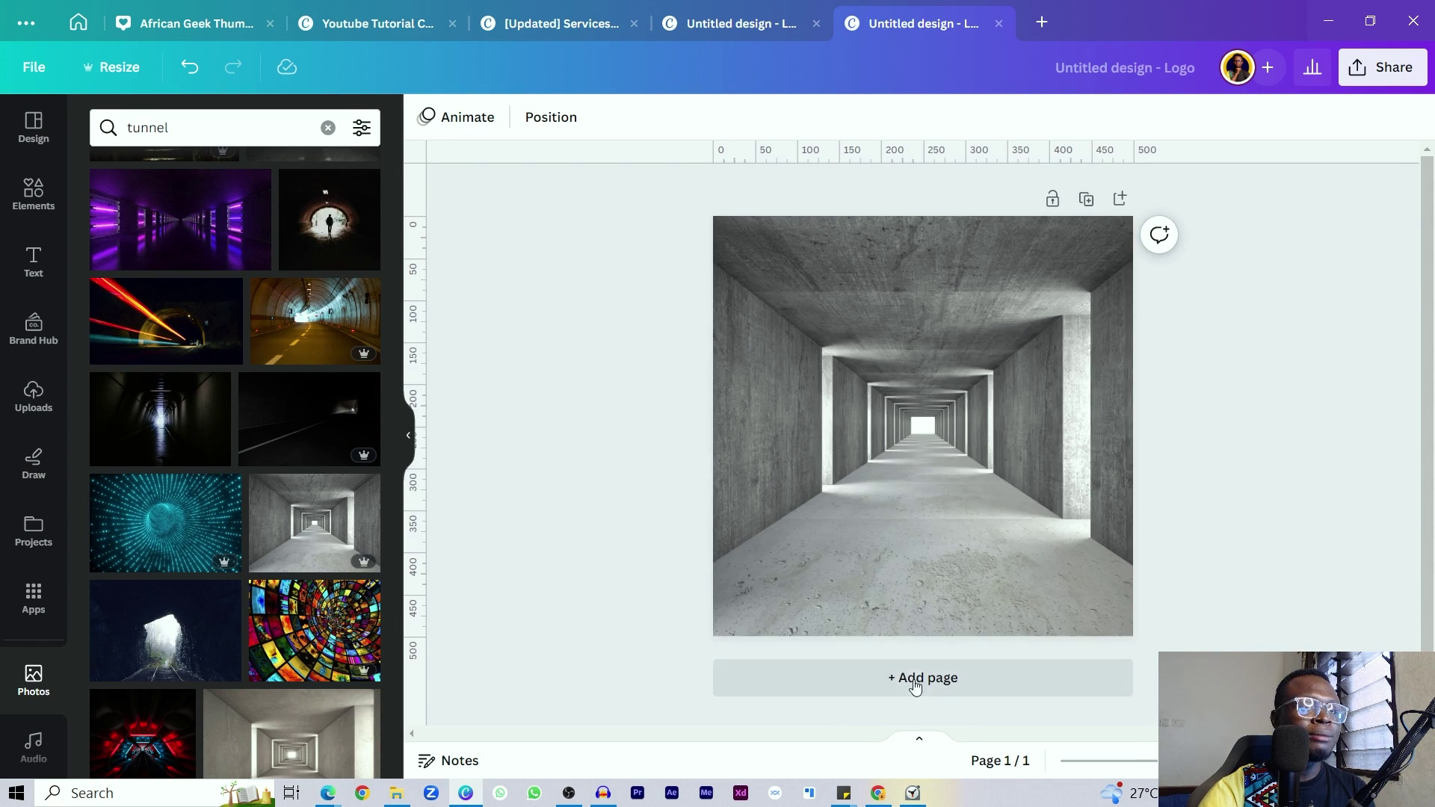
Shift the background photo to the right within its crop so the corridor's left wall fills more of the page
double_click(828, 558)
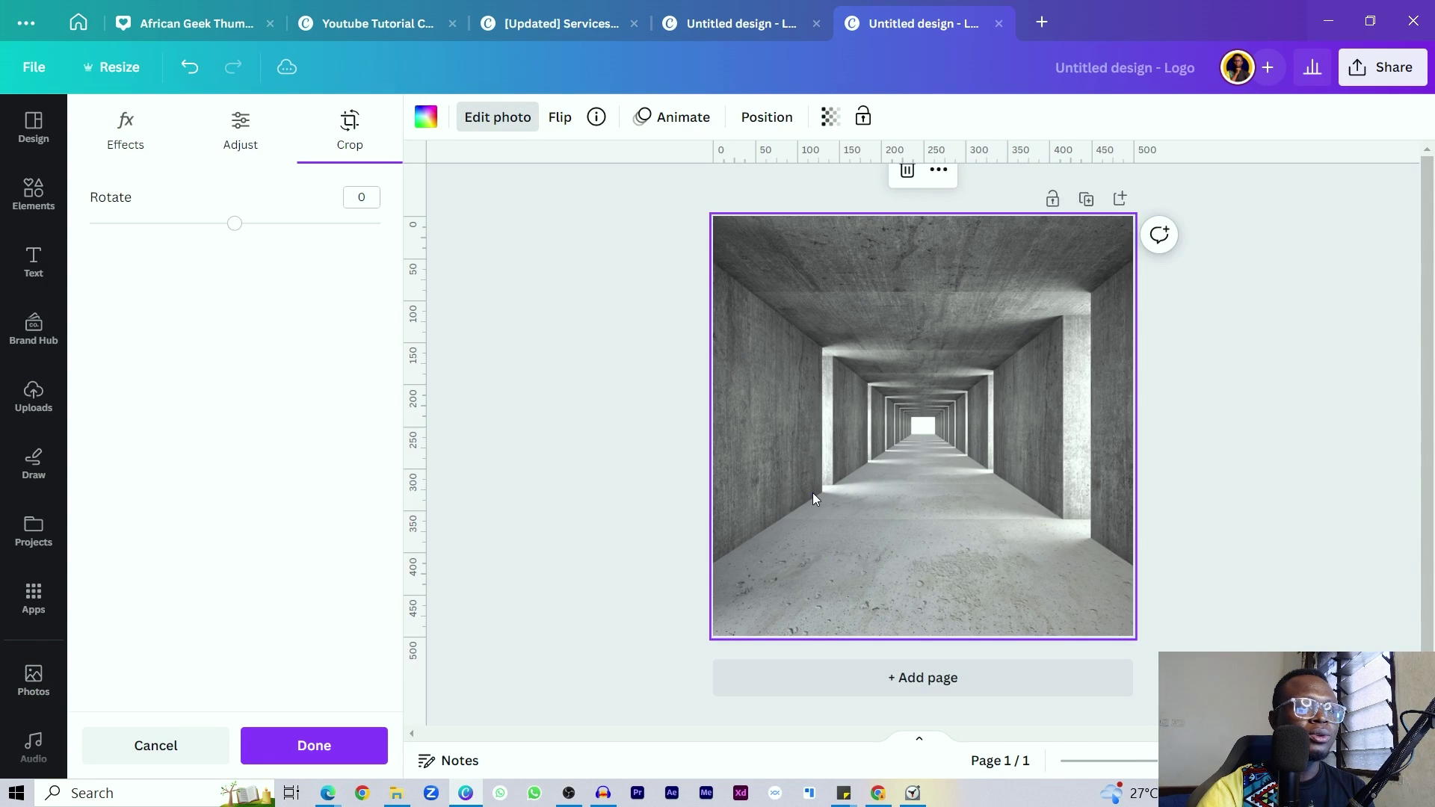
left_click_drag(813, 492, 1063, 478)
left_click(638, 479)
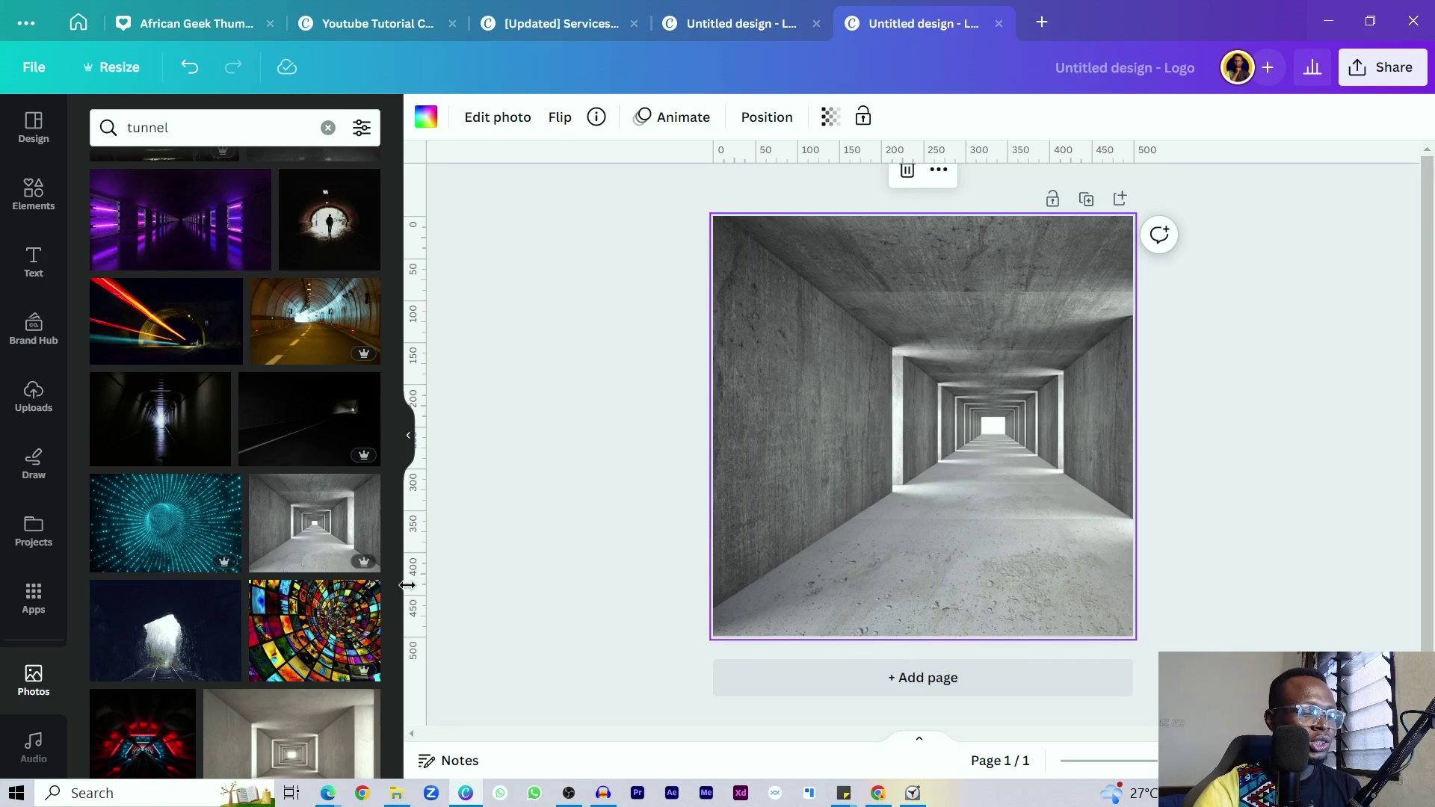
Open the TypeCraft app, enter "wall" as the text, and add the element to the design
left_click(18, 606)
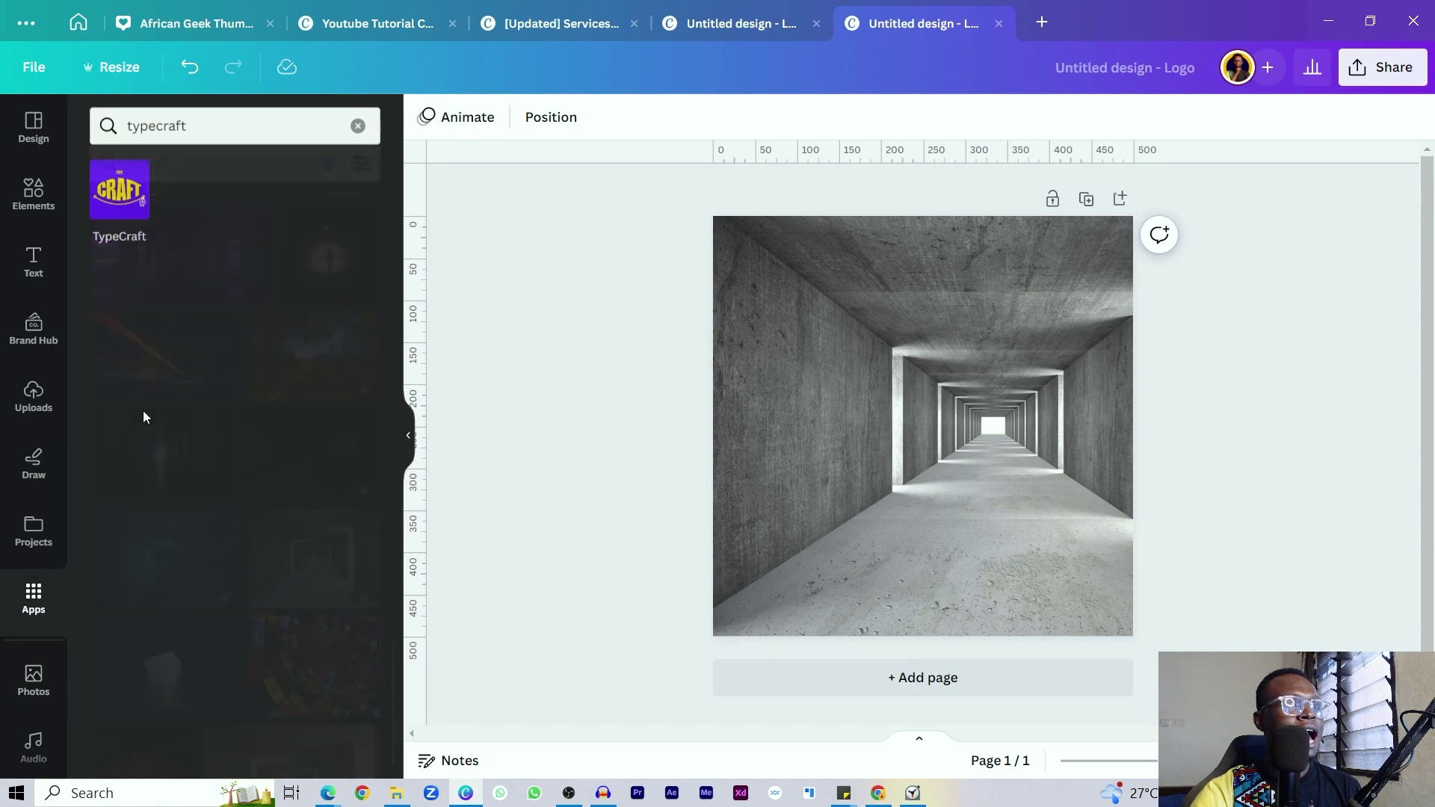
left_click(117, 196)
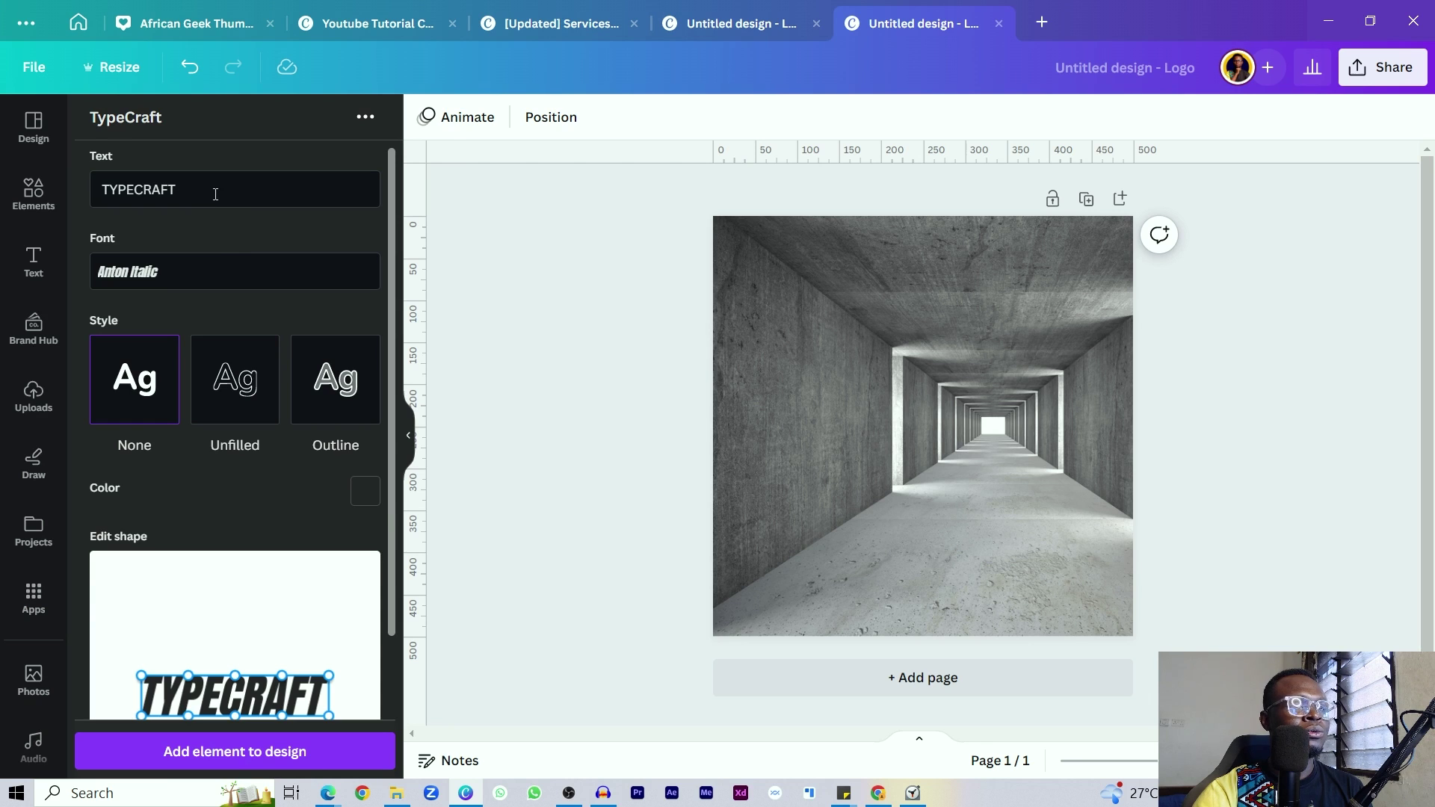
type("w")
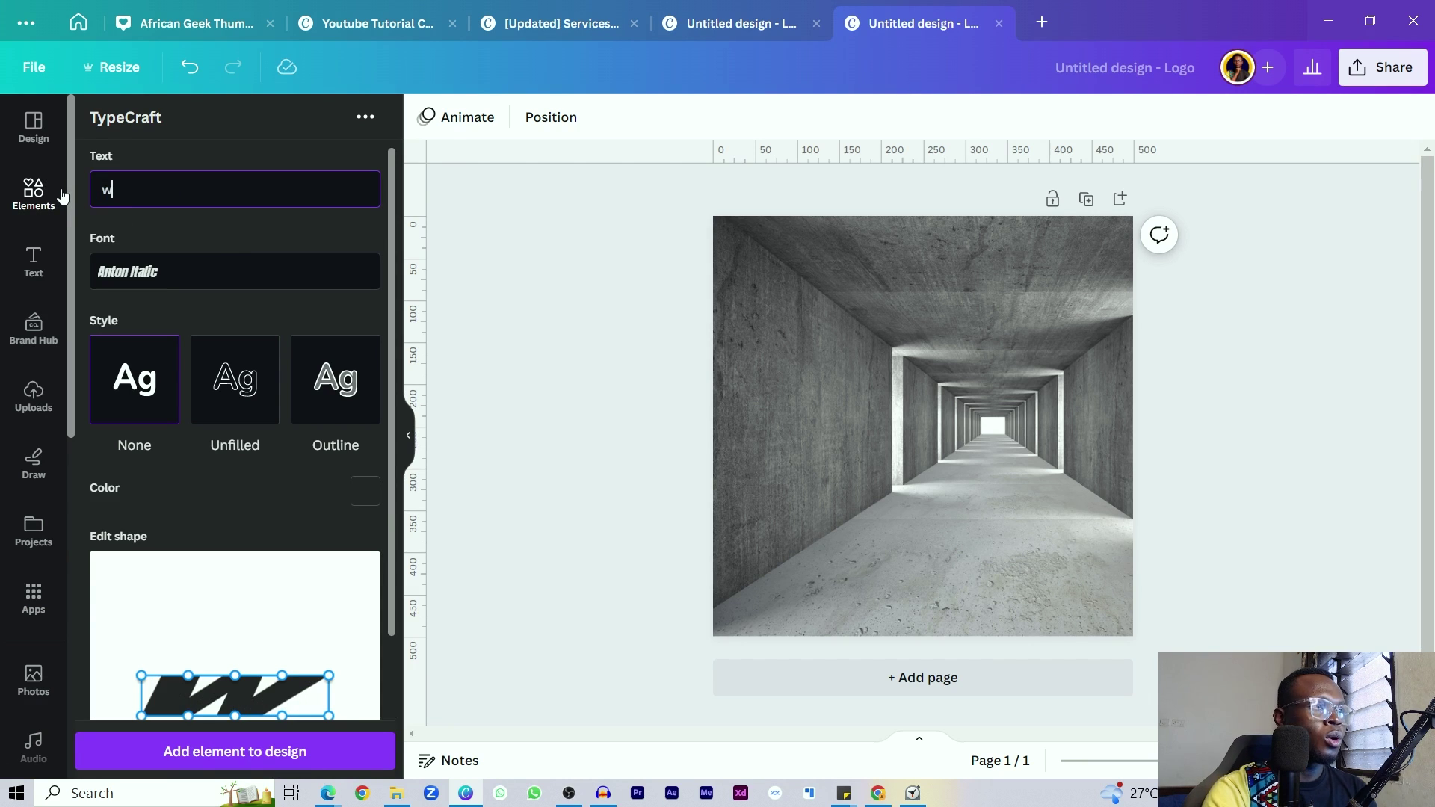
type("all")
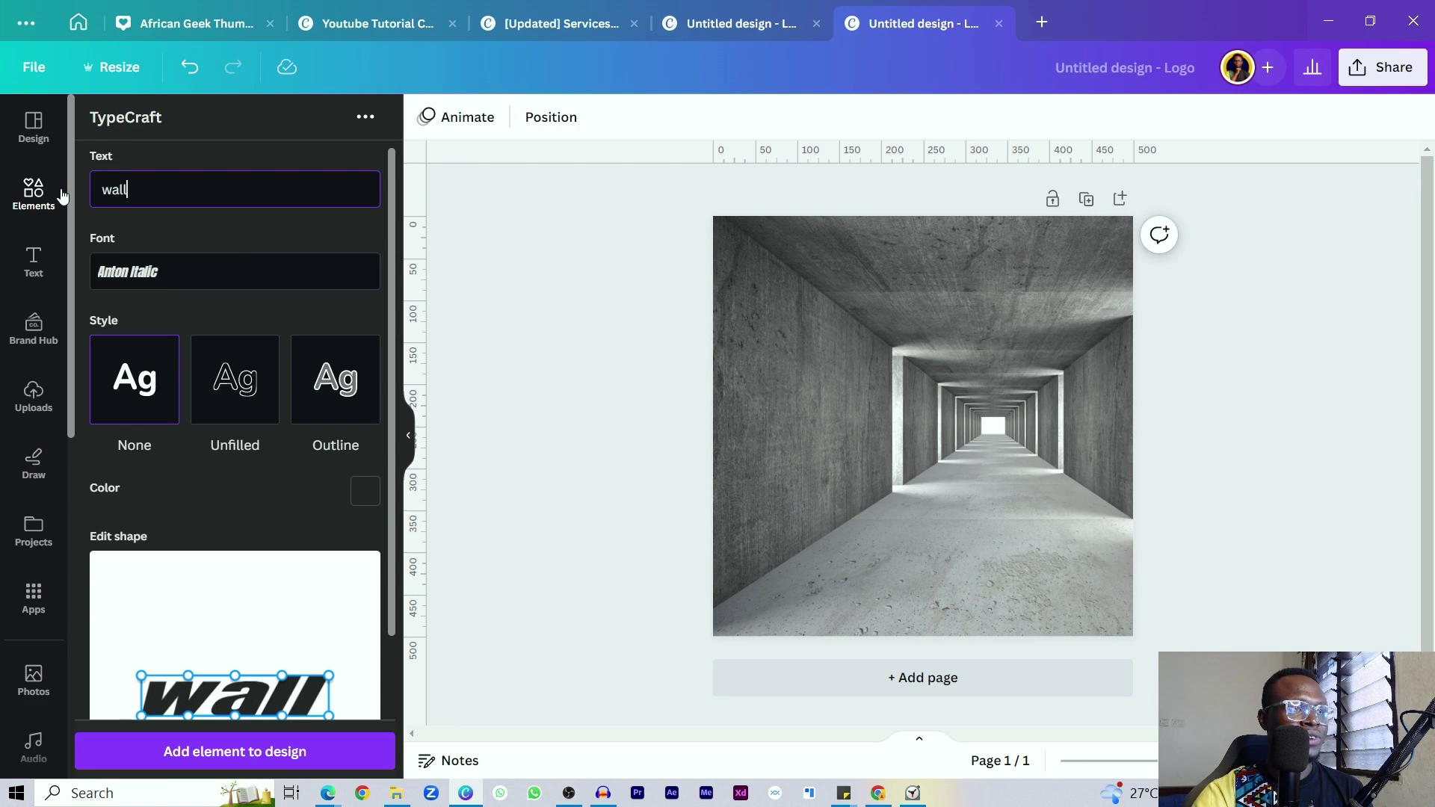
left_click(203, 762)
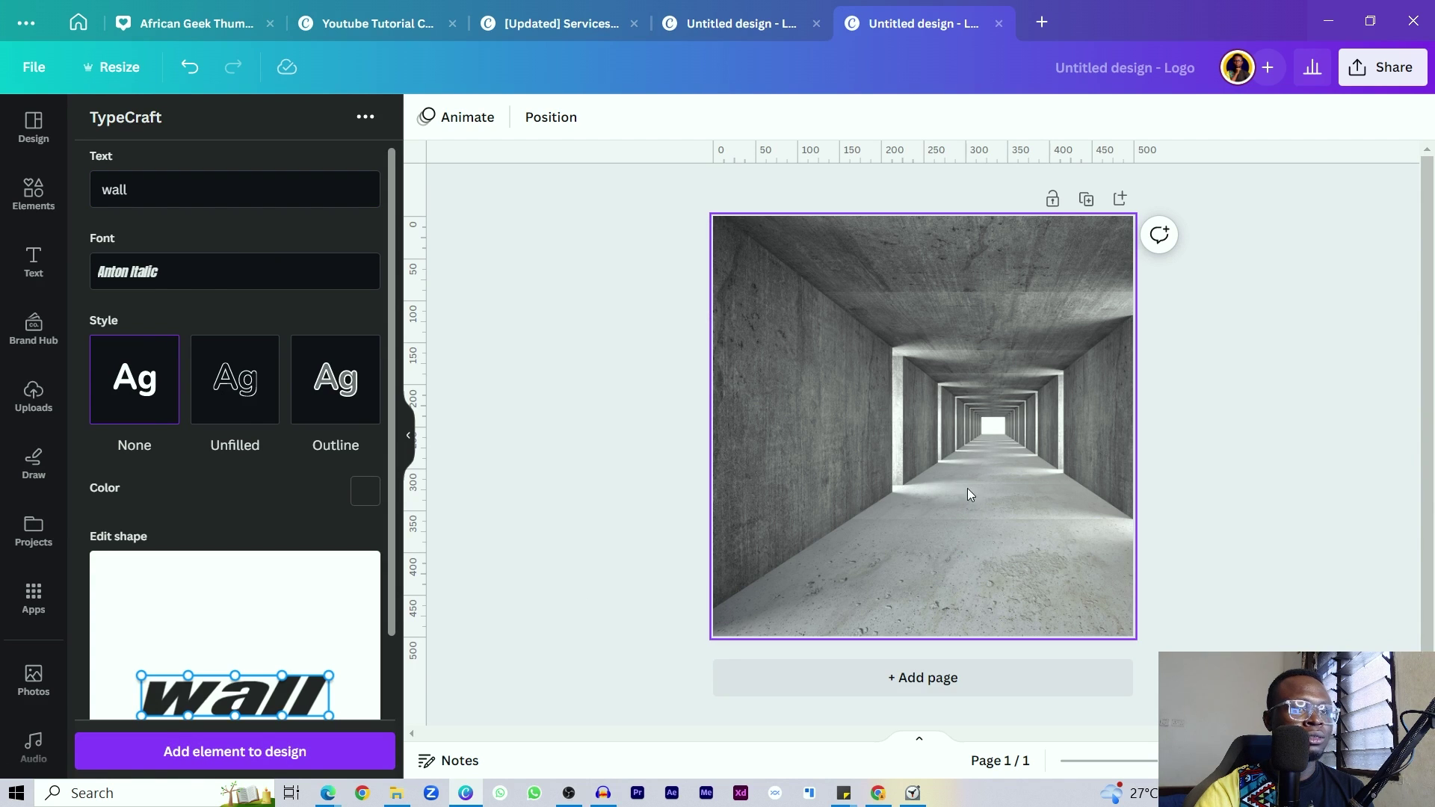
Set the font of the "wall" text to LeagueSpartan
left_click(225, 272)
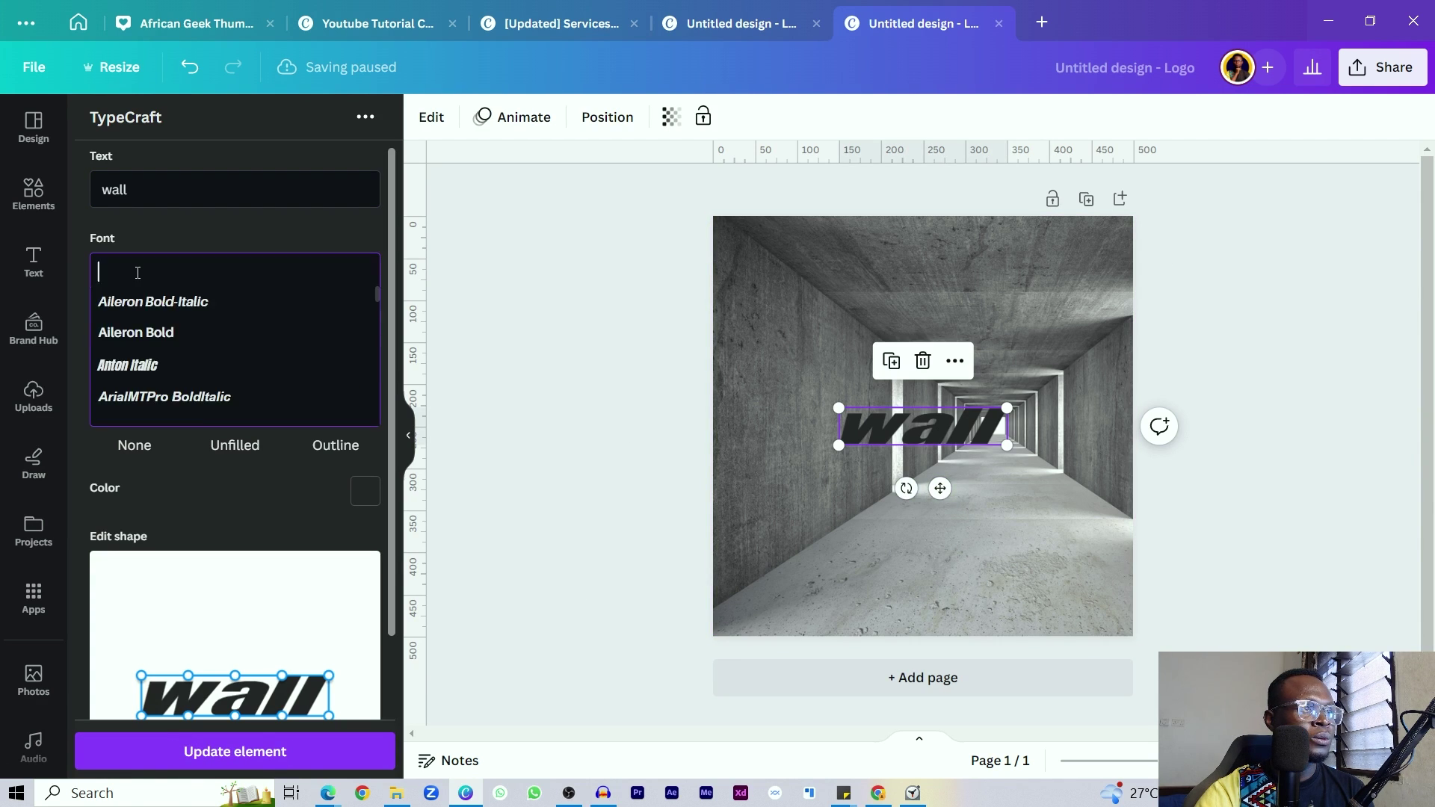
scroll(161, 332, "down", 10)
scroll(164, 329, "down", 5)
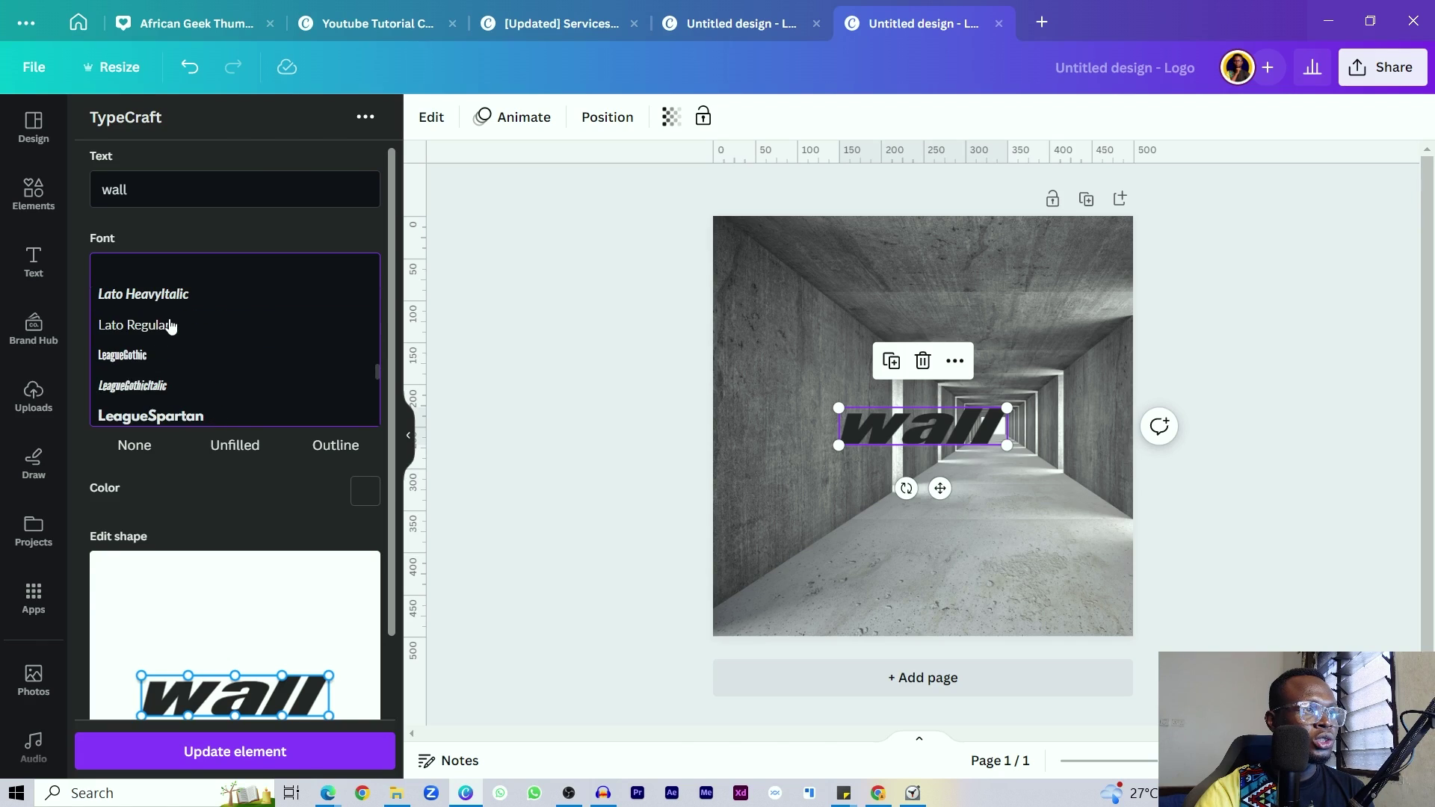
left_click(123, 415)
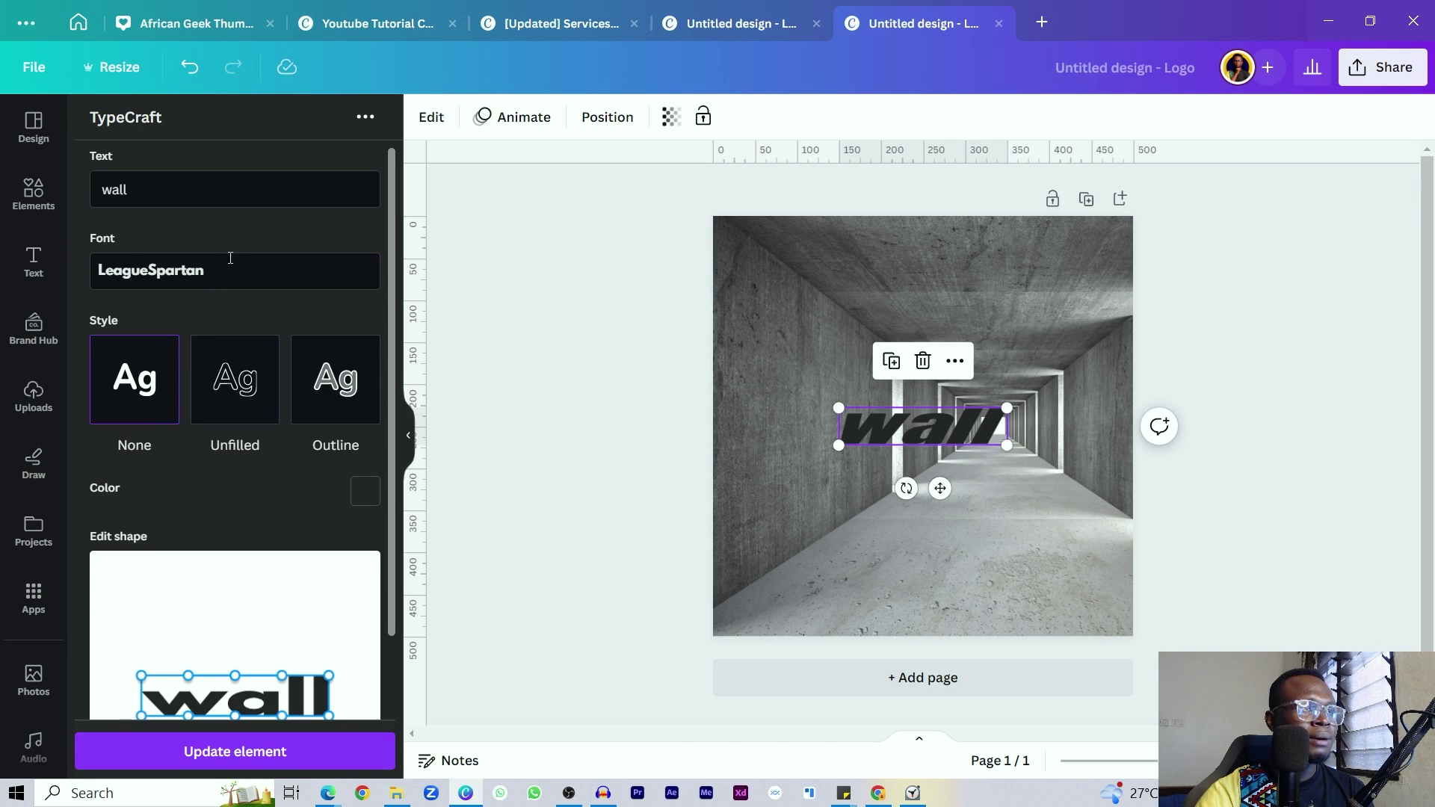
Change the text to capitals as "WALL" and update the element in the design
double_click(161, 185)
key("Tab")
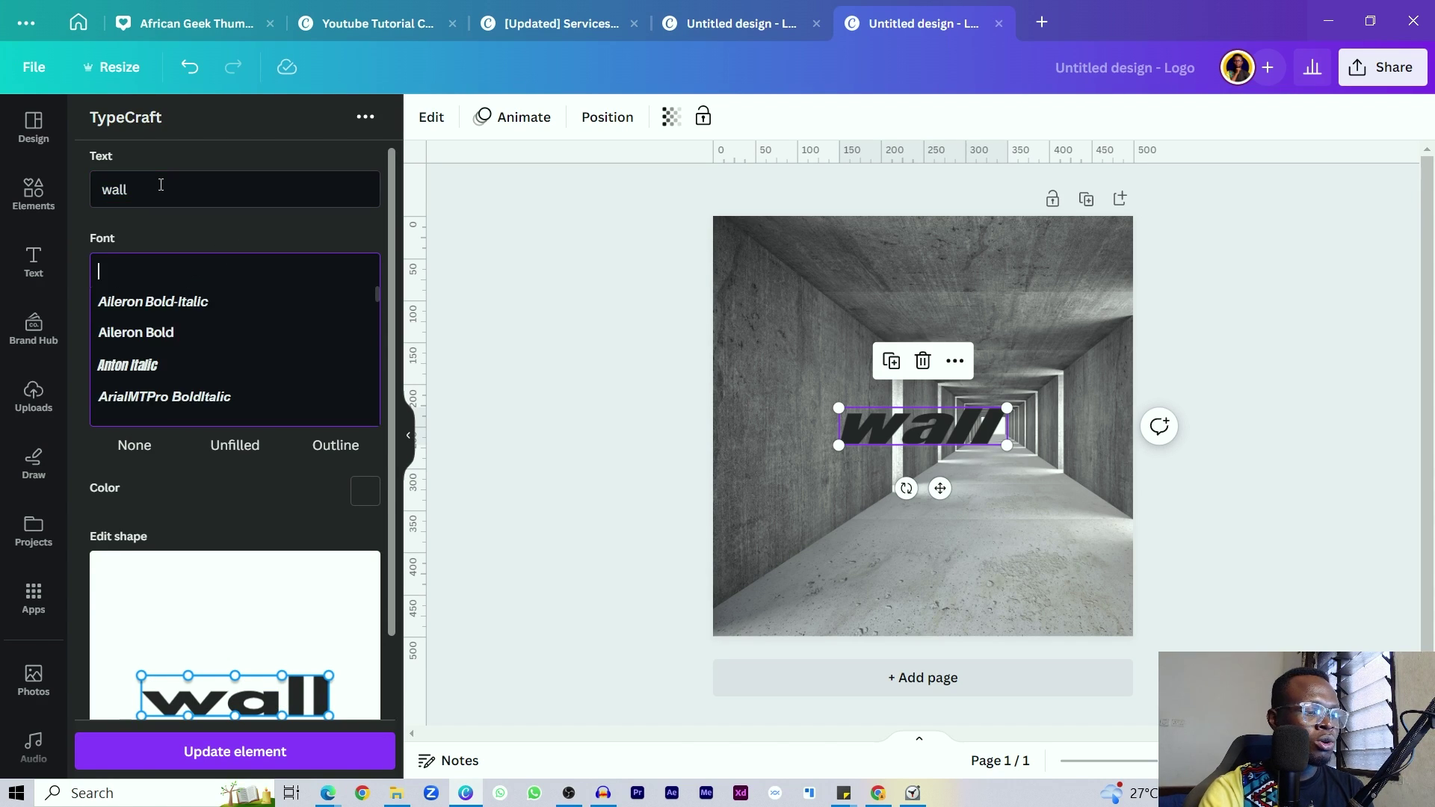
type("WA")
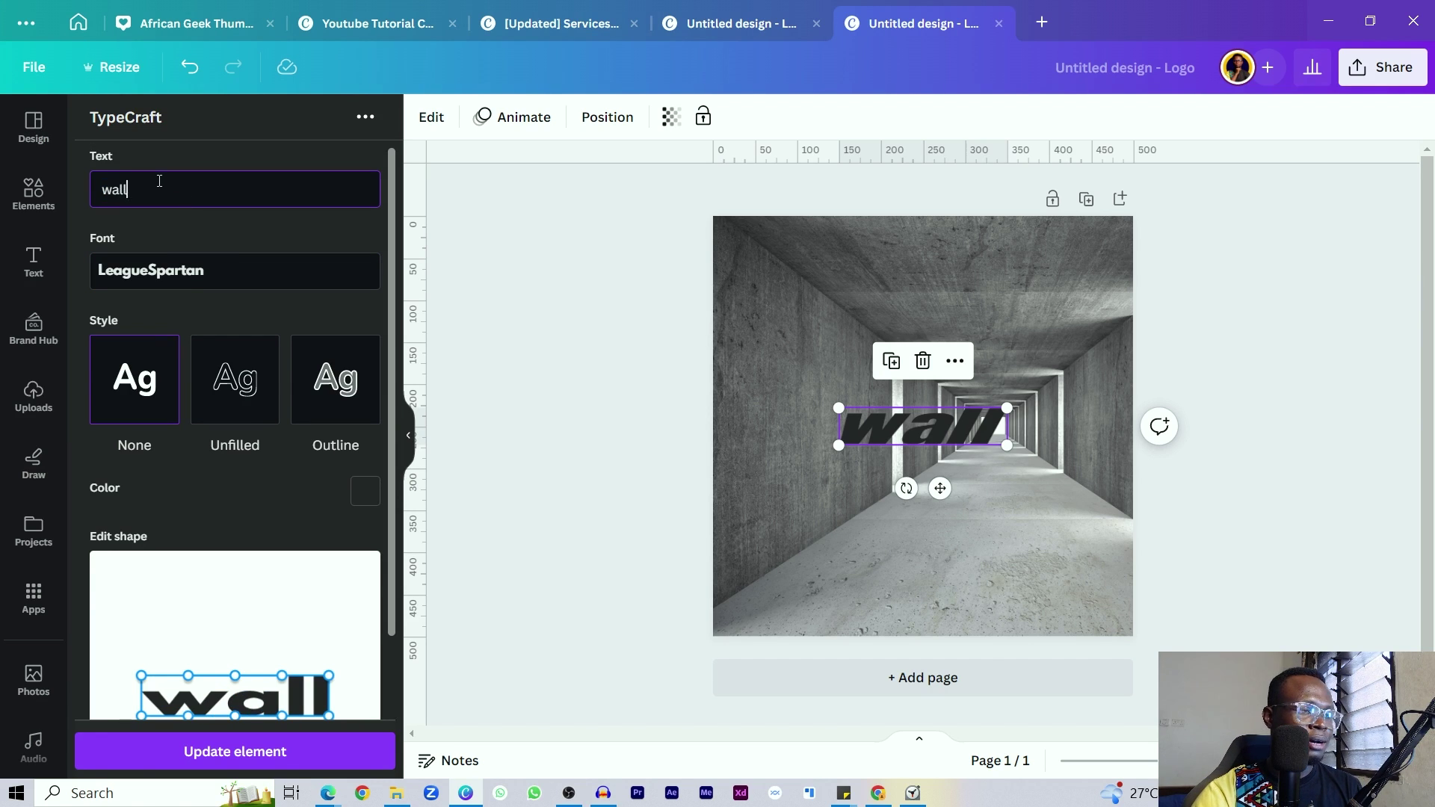
key("BackSpace")
key("BackSpace")
key("BackSpace")
key("BackSpace")
type("WALL")
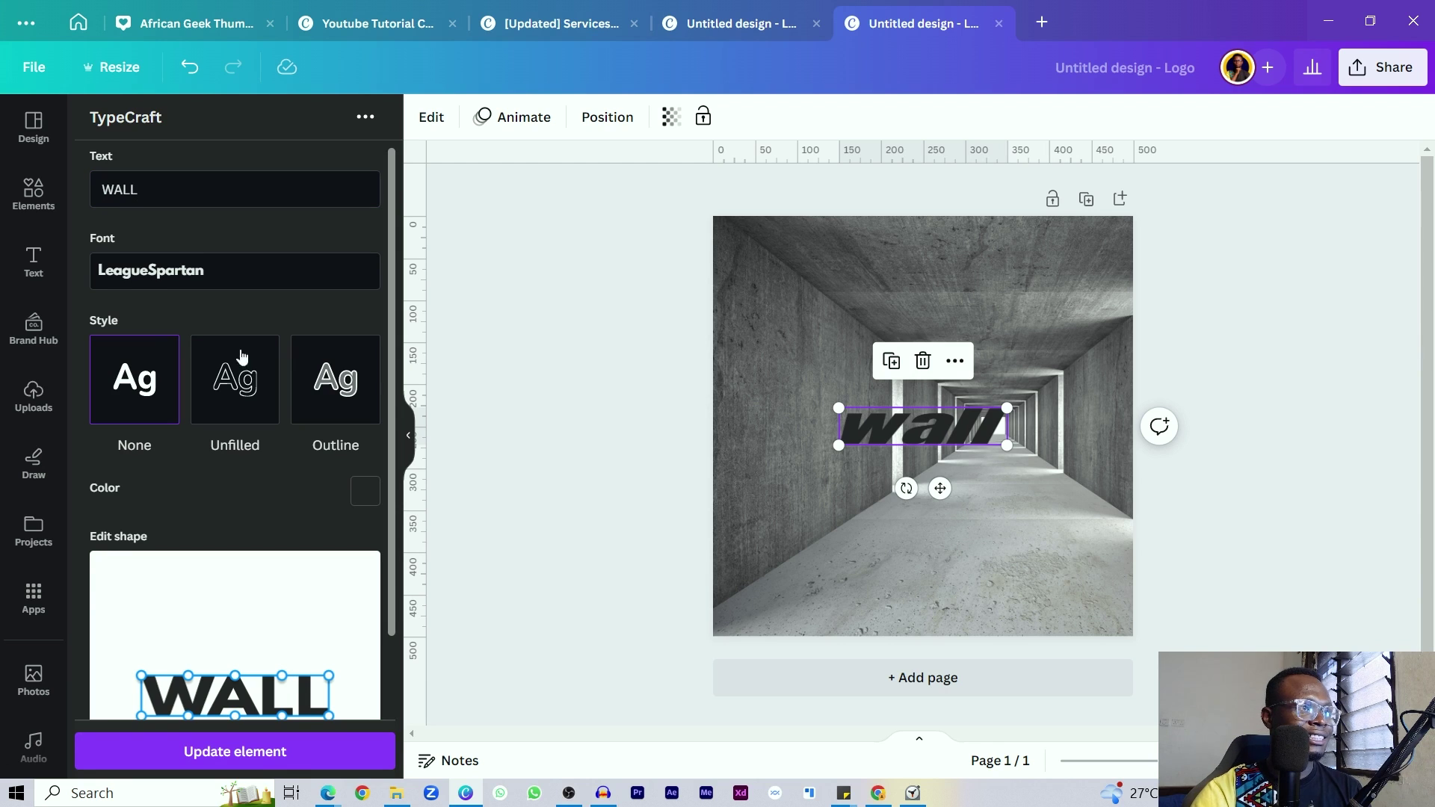
left_click(301, 768)
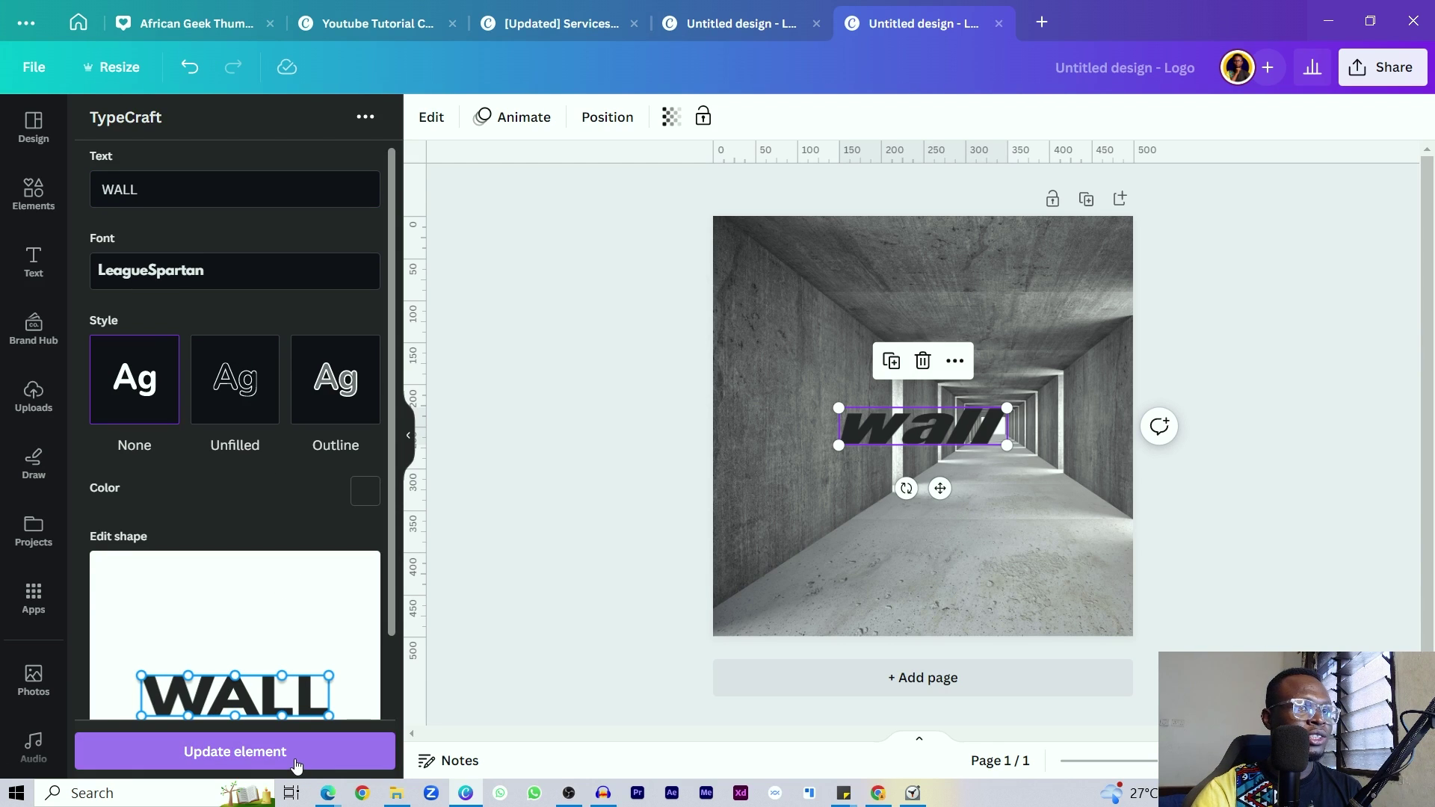
Move the "WALL" text onto the corridor's left wall and set its color to white
left_click_drag(916, 434, 797, 434)
left_click(357, 501)
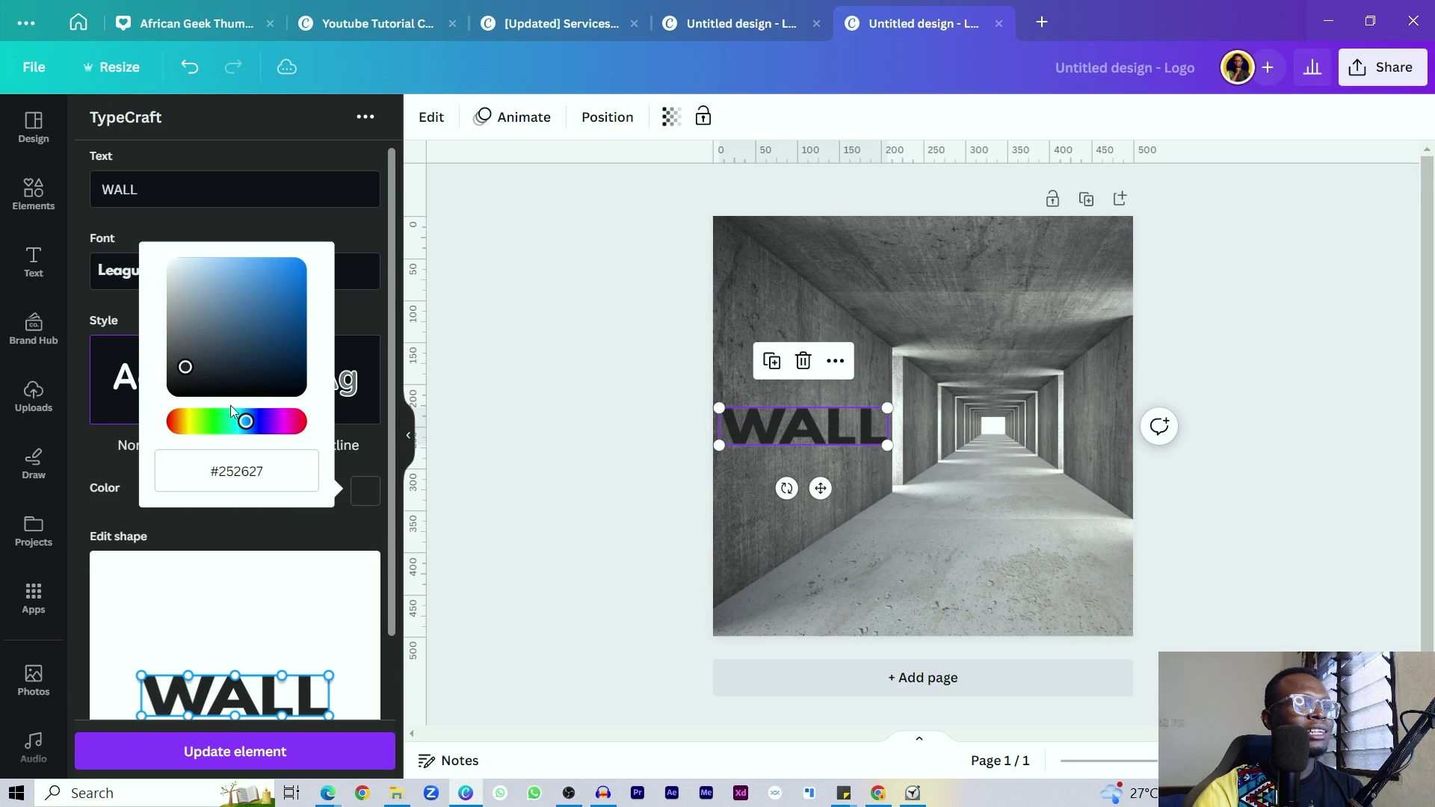
left_click(177, 269)
left_click(249, 231)
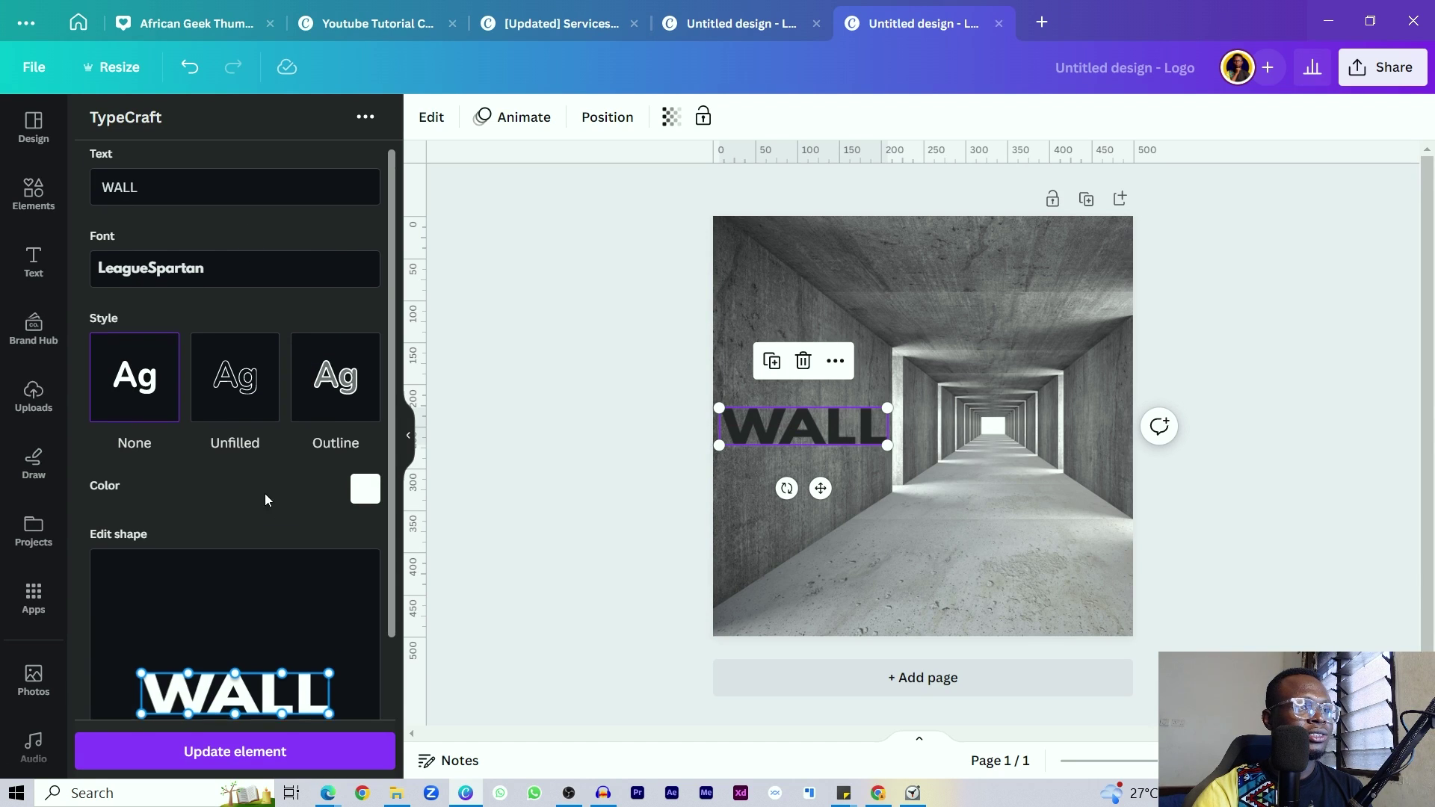
scroll(277, 487, "down", 3)
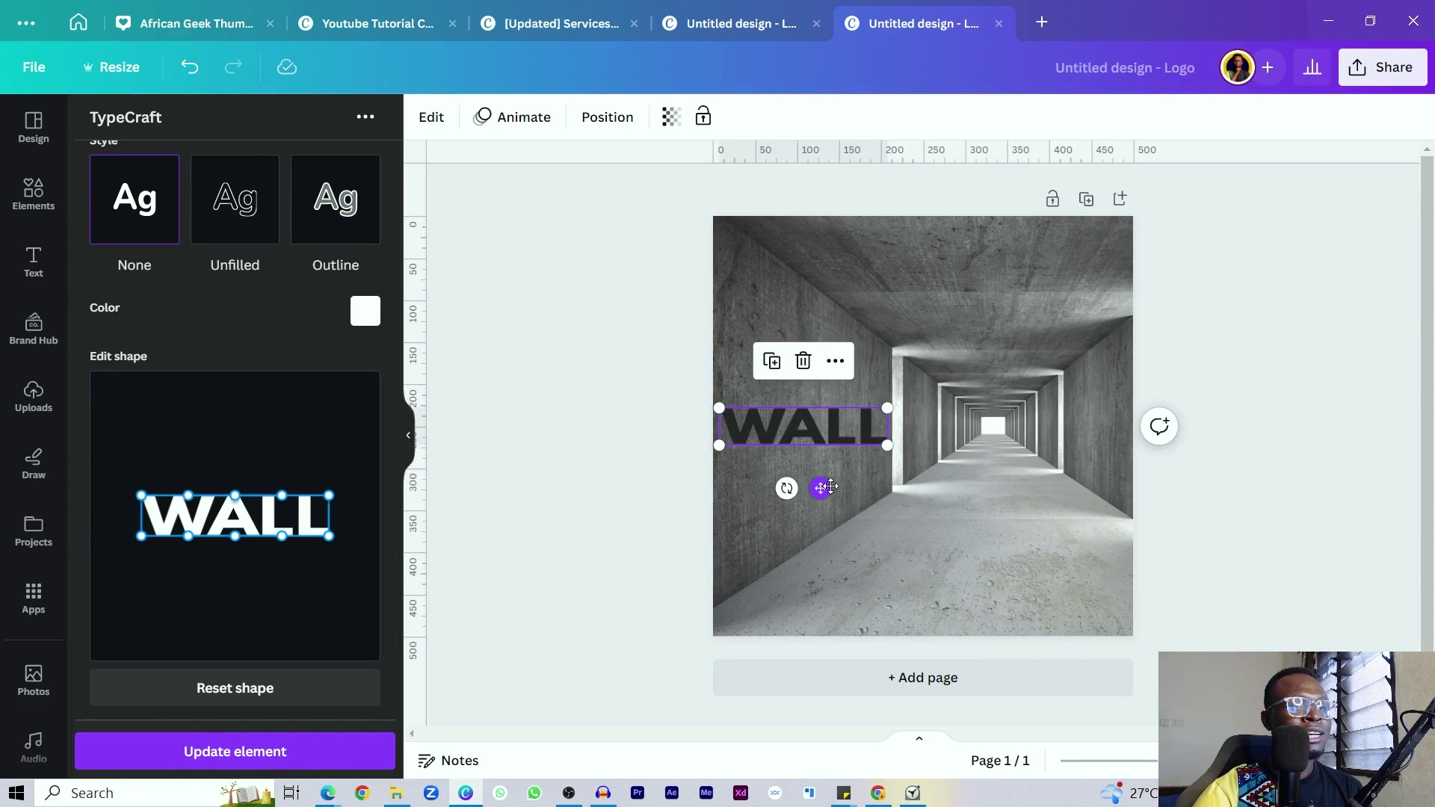
left_click_drag(830, 485, 841, 487)
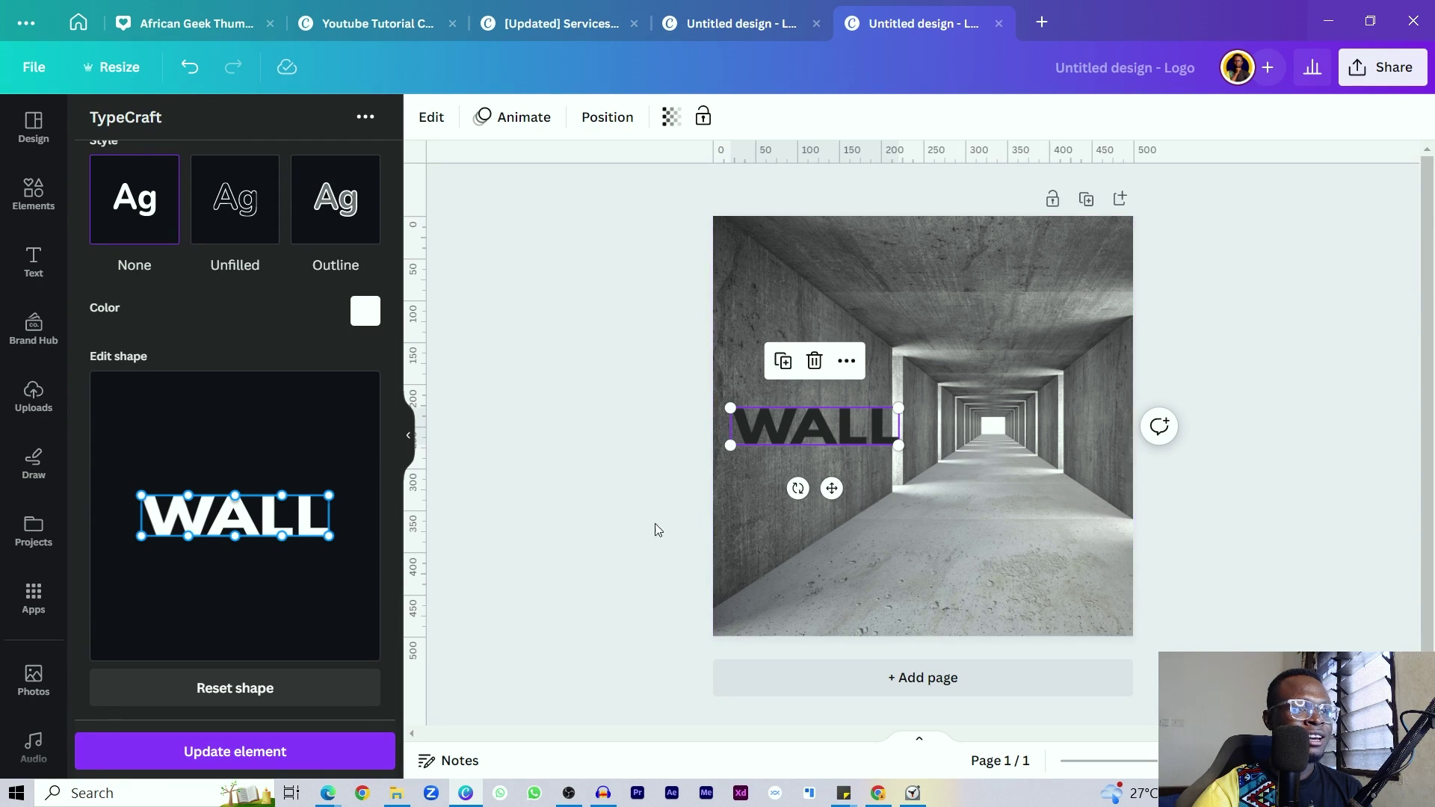
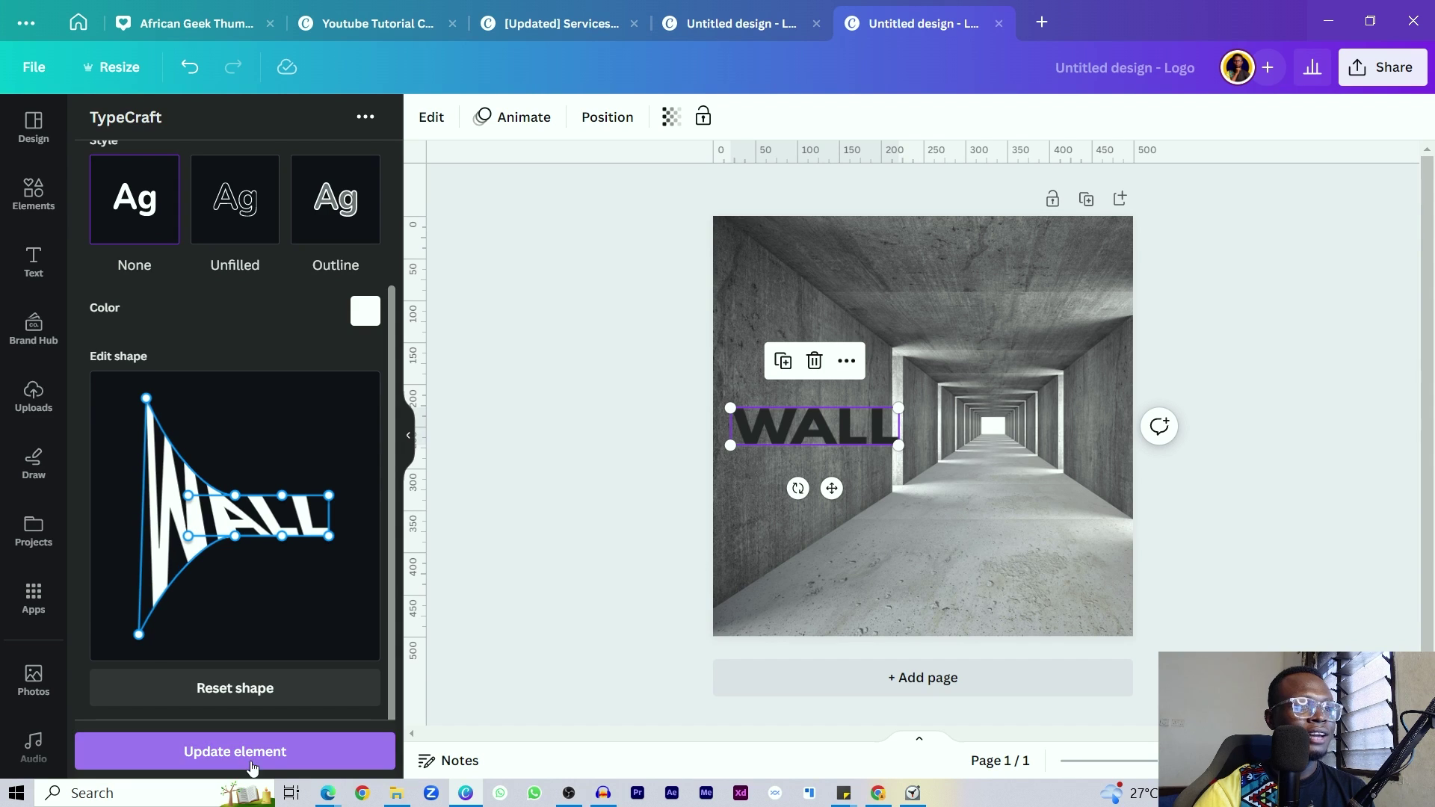
Flare the left end of the "WALL" shape, pull its edge midpoints outward and right end further right, and update the element
left_click(271, 752)
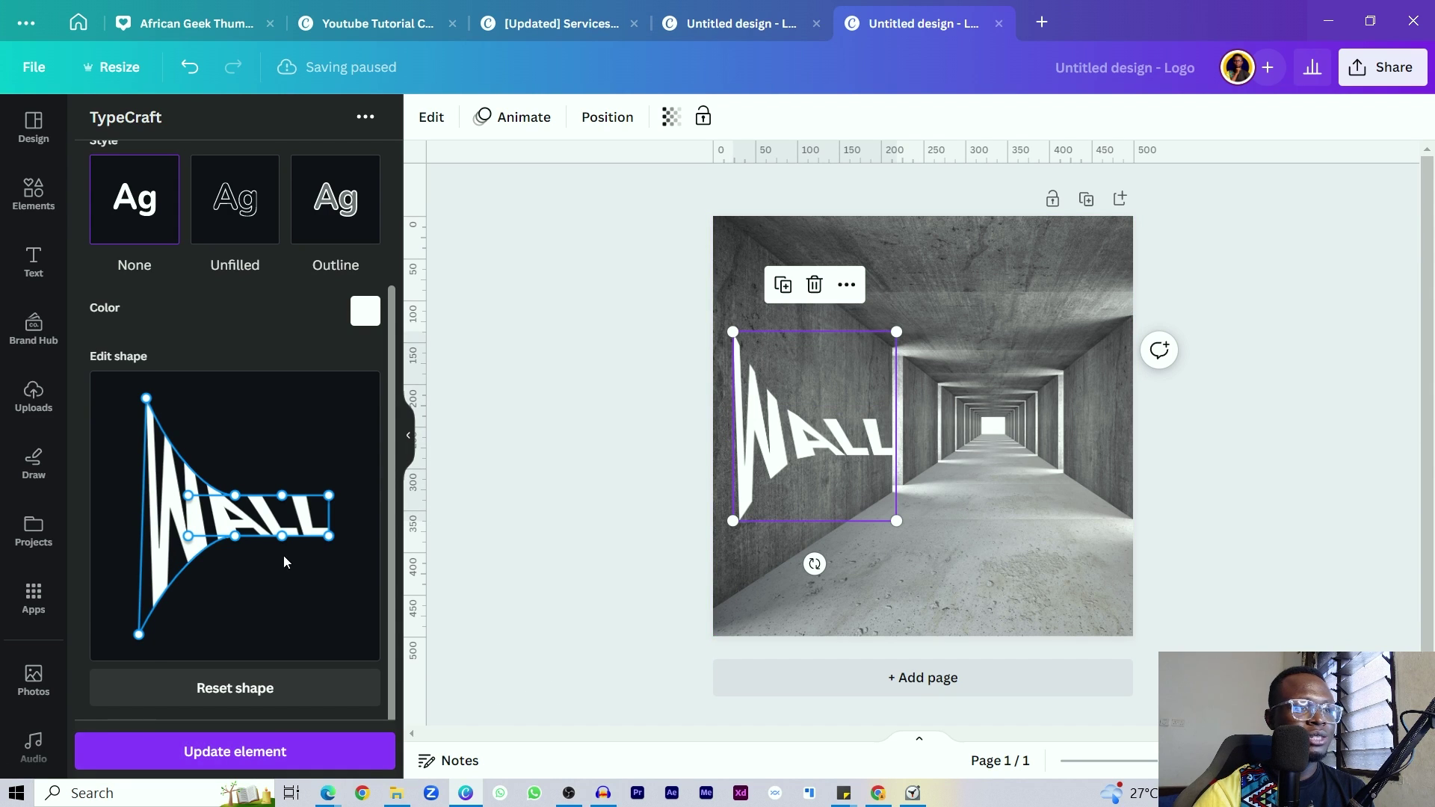
left_click_drag(239, 539, 254, 584)
left_click_drag(235, 496, 237, 478)
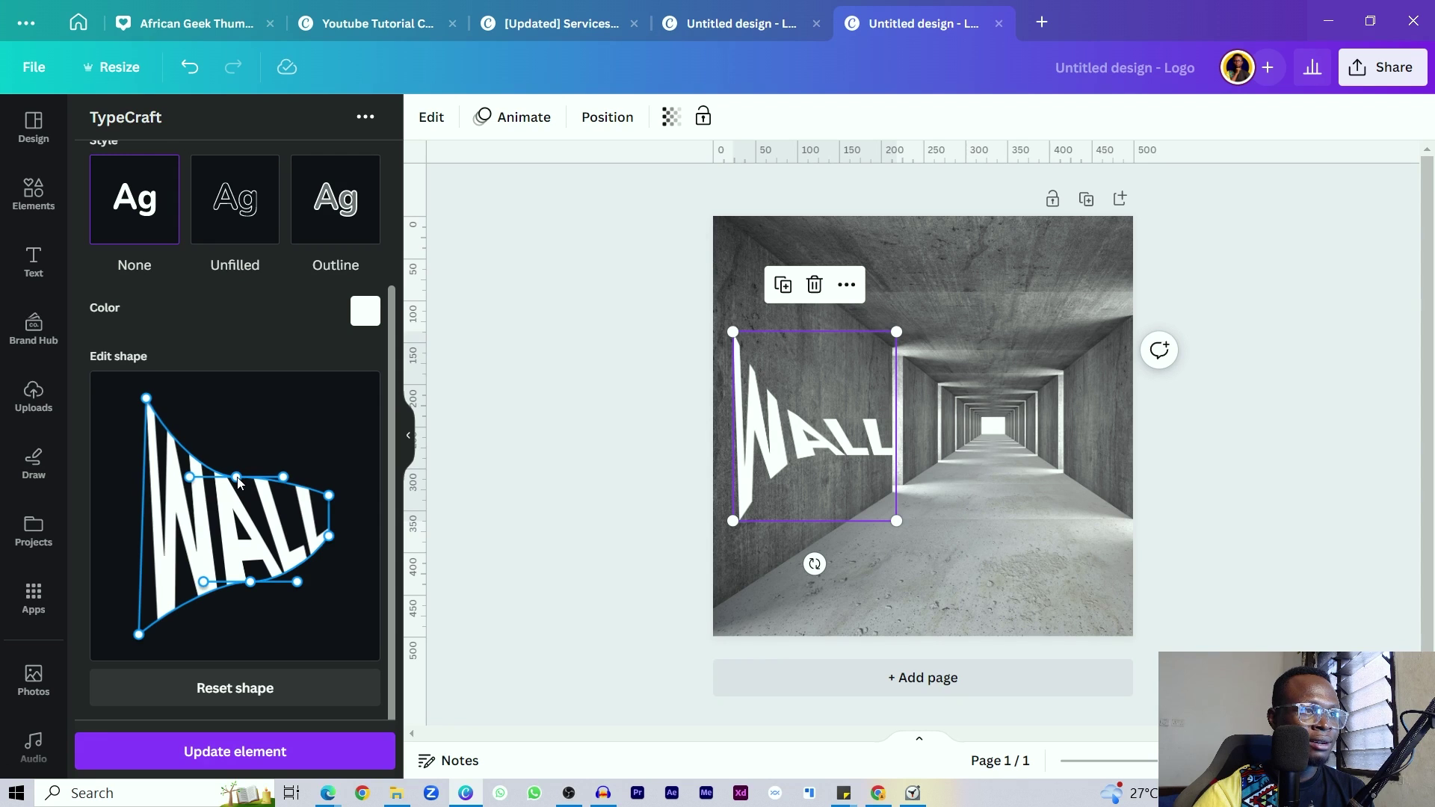
left_click_drag(329, 539, 351, 501)
left_click(210, 757)
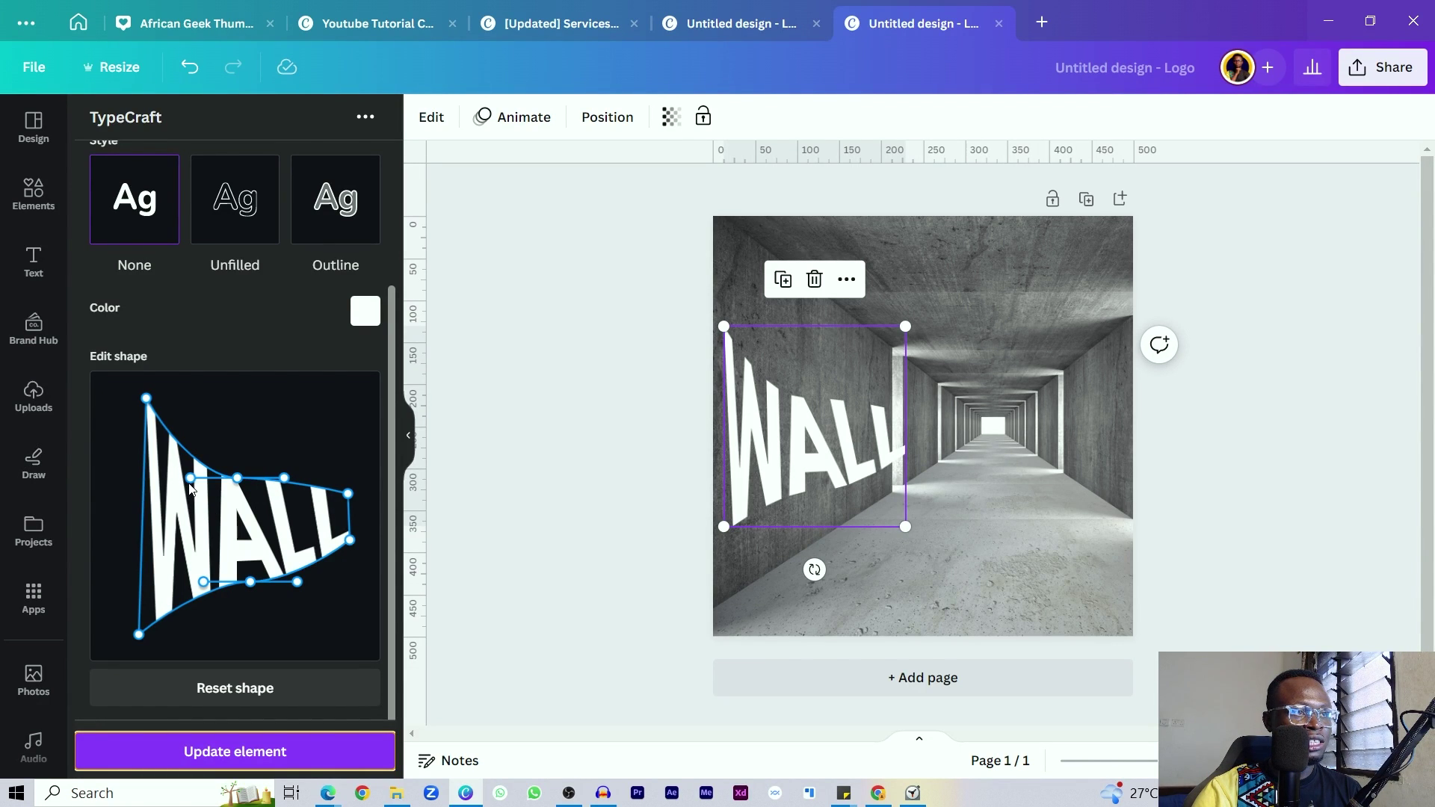
Straighten the upper and lower edges of the "WALL" shape into an even taper, narrow its right end, and update the element
left_click_drag(190, 482, 198, 443)
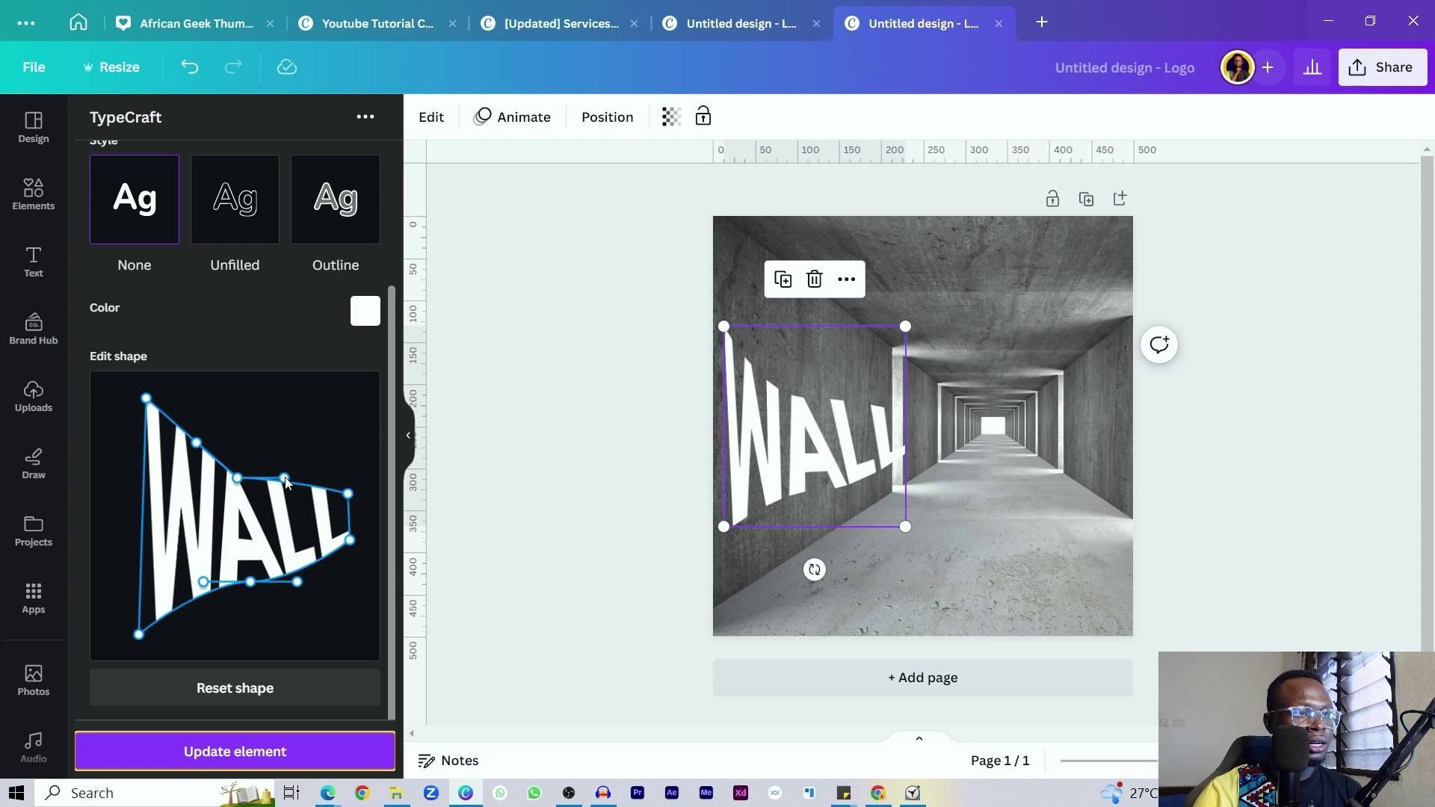
left_click_drag(286, 482, 306, 569)
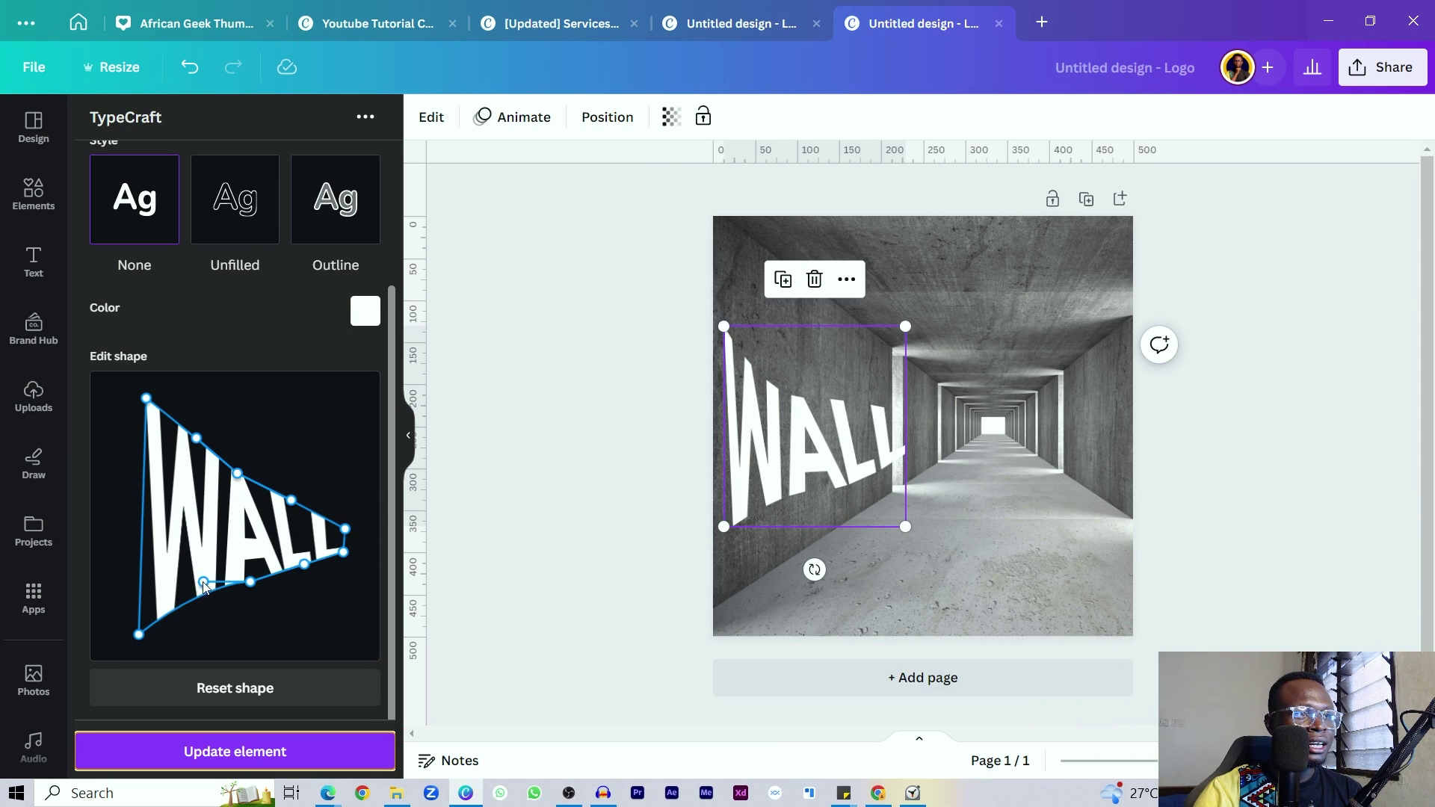
left_click_drag(203, 581, 210, 601)
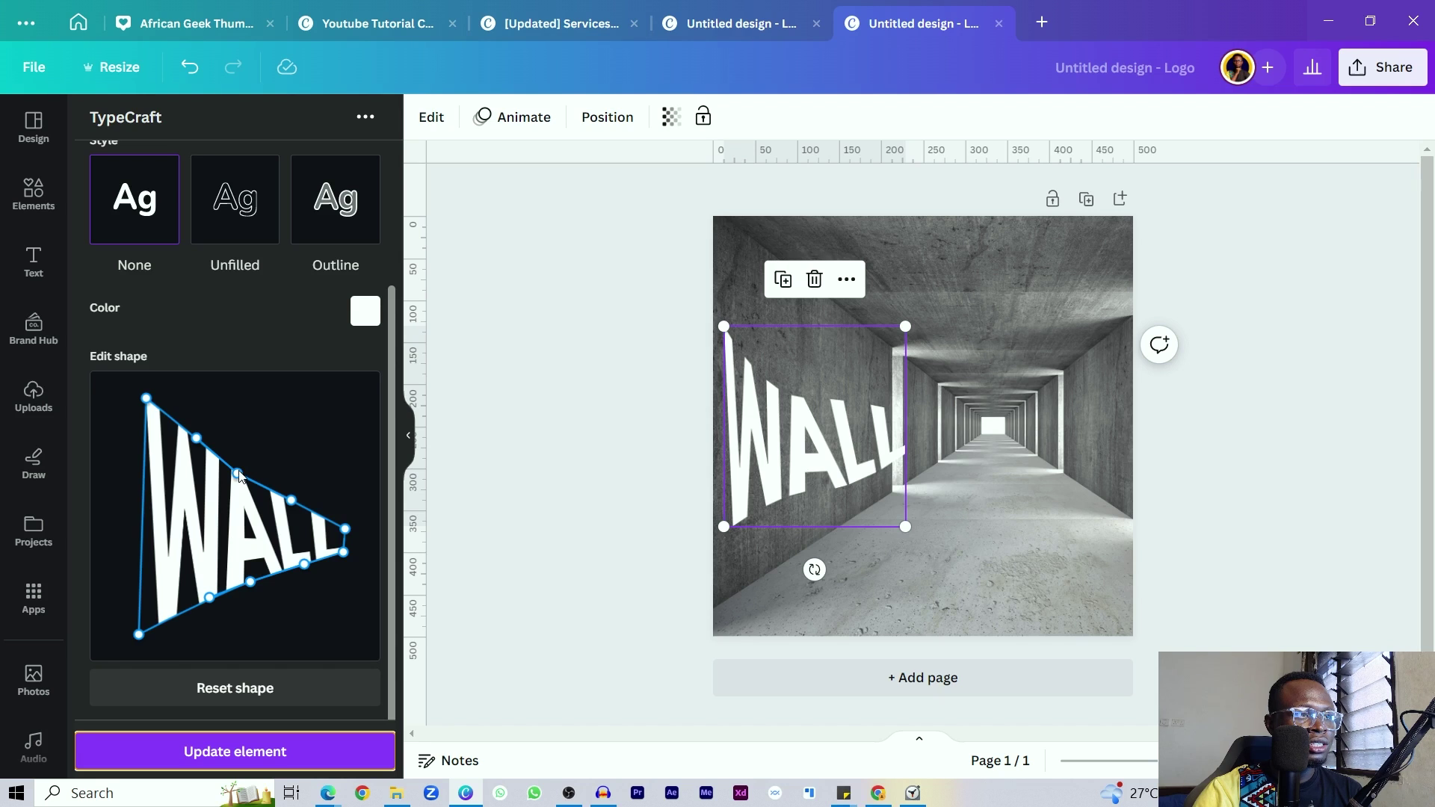
left_click_drag(239, 476, 240, 472)
left_click(231, 757)
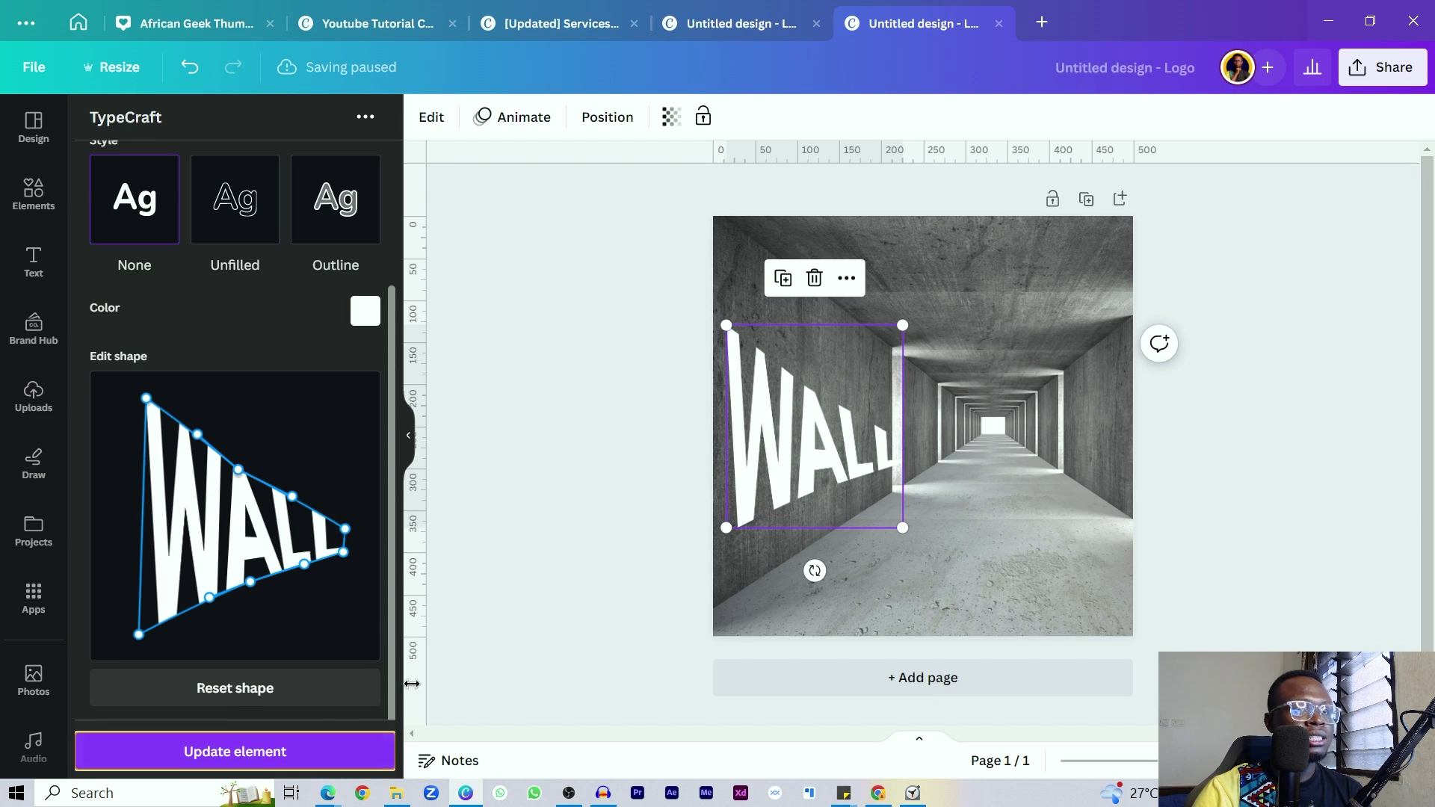
Move the "WALL" text lower on the corridor's left wall, raise its lower-right corner slightly, and update the element
left_click_drag(773, 482, 762, 500)
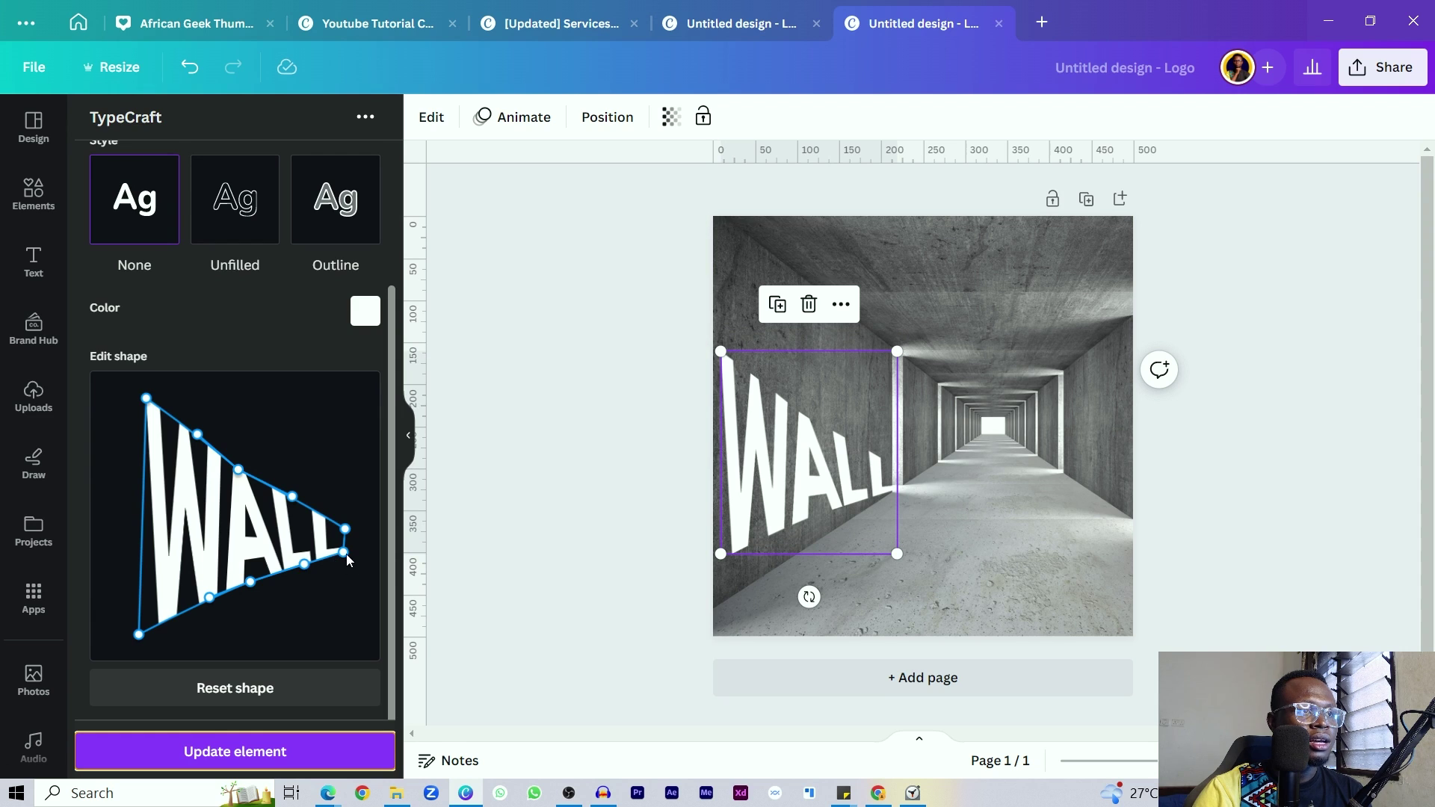
left_click_drag(347, 554, 346, 543)
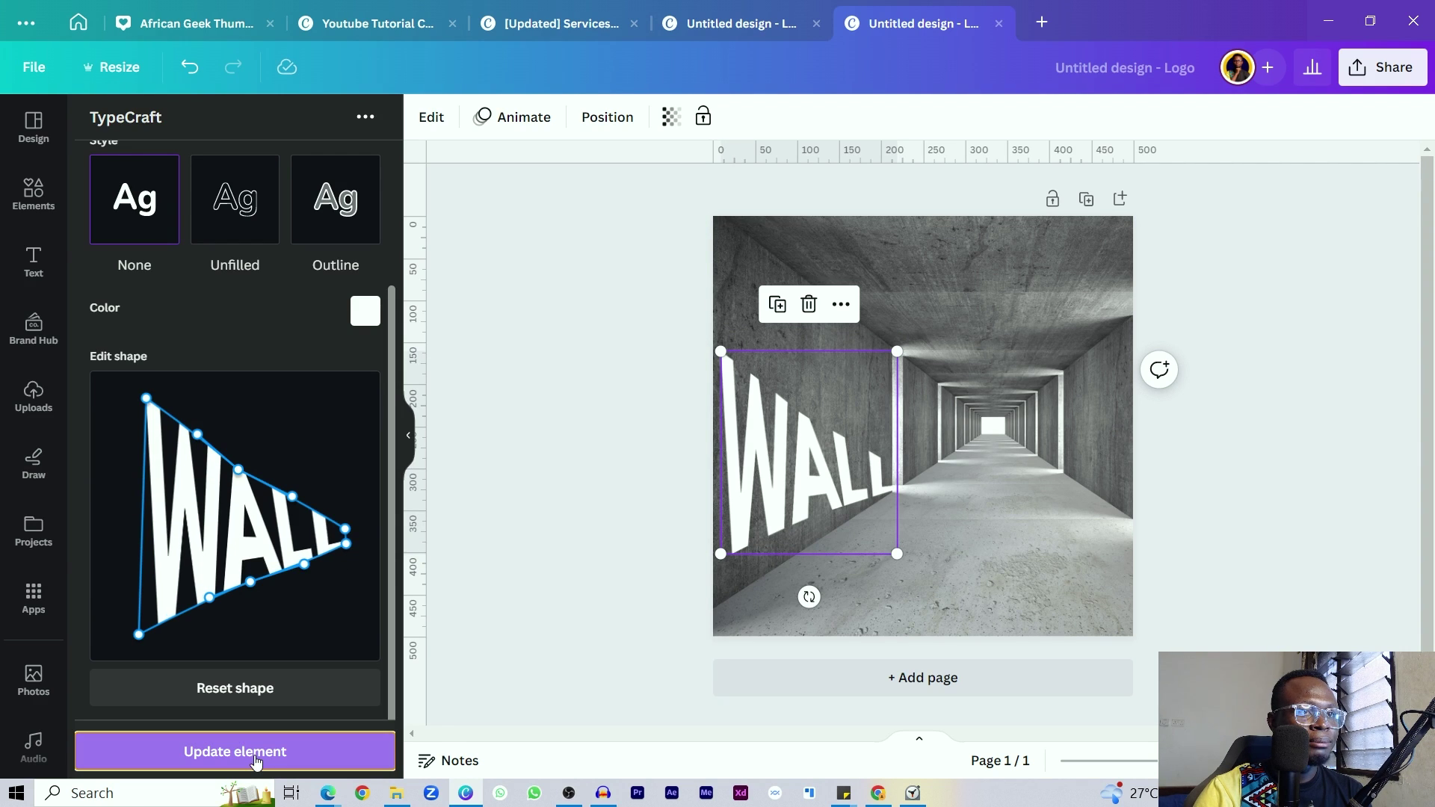
left_click(255, 762)
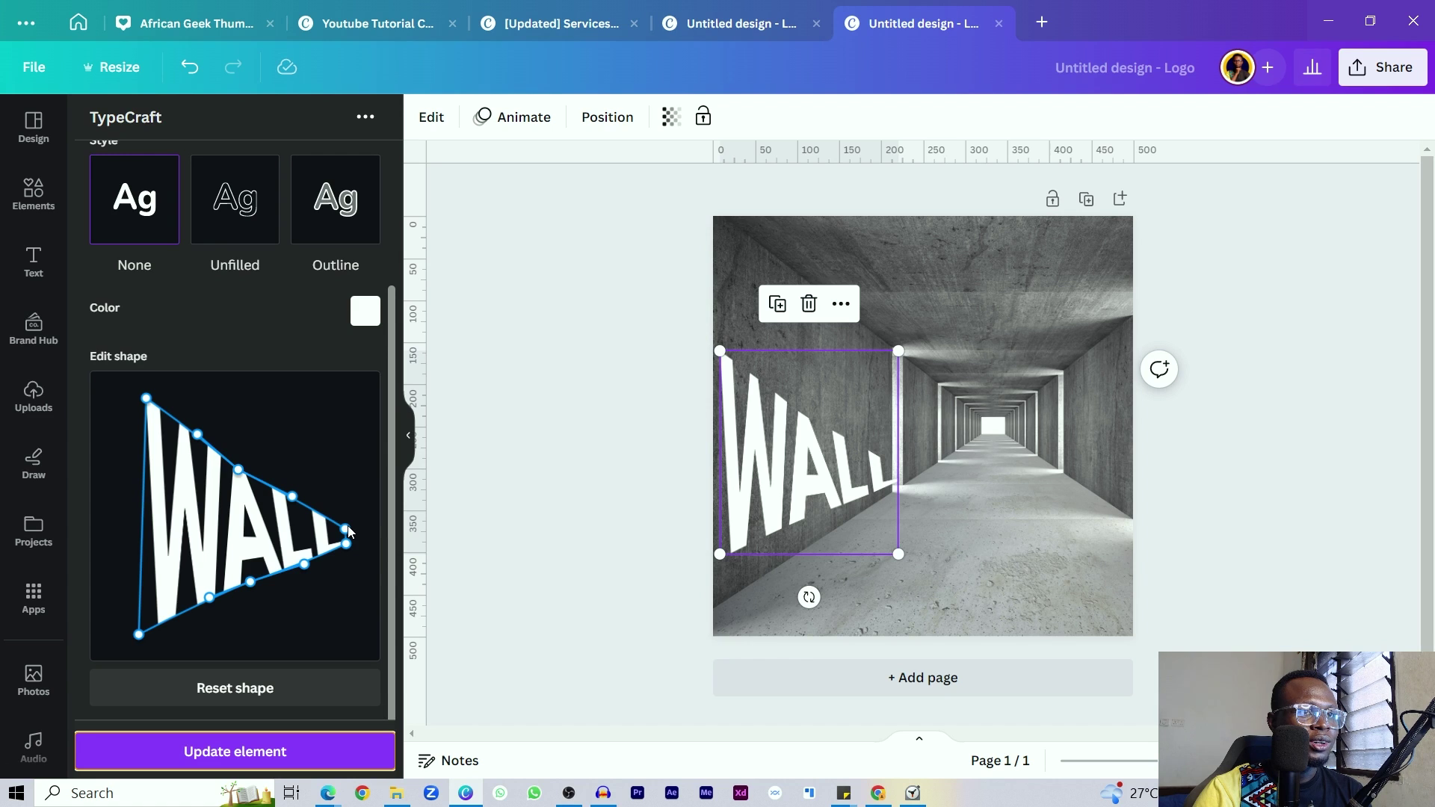
Raise the upper-right corner of the "WALL" shape, realign its upper edge points into a straight slope, and update the element
left_click_drag(349, 532, 353, 516)
left_click_drag(238, 470, 201, 436)
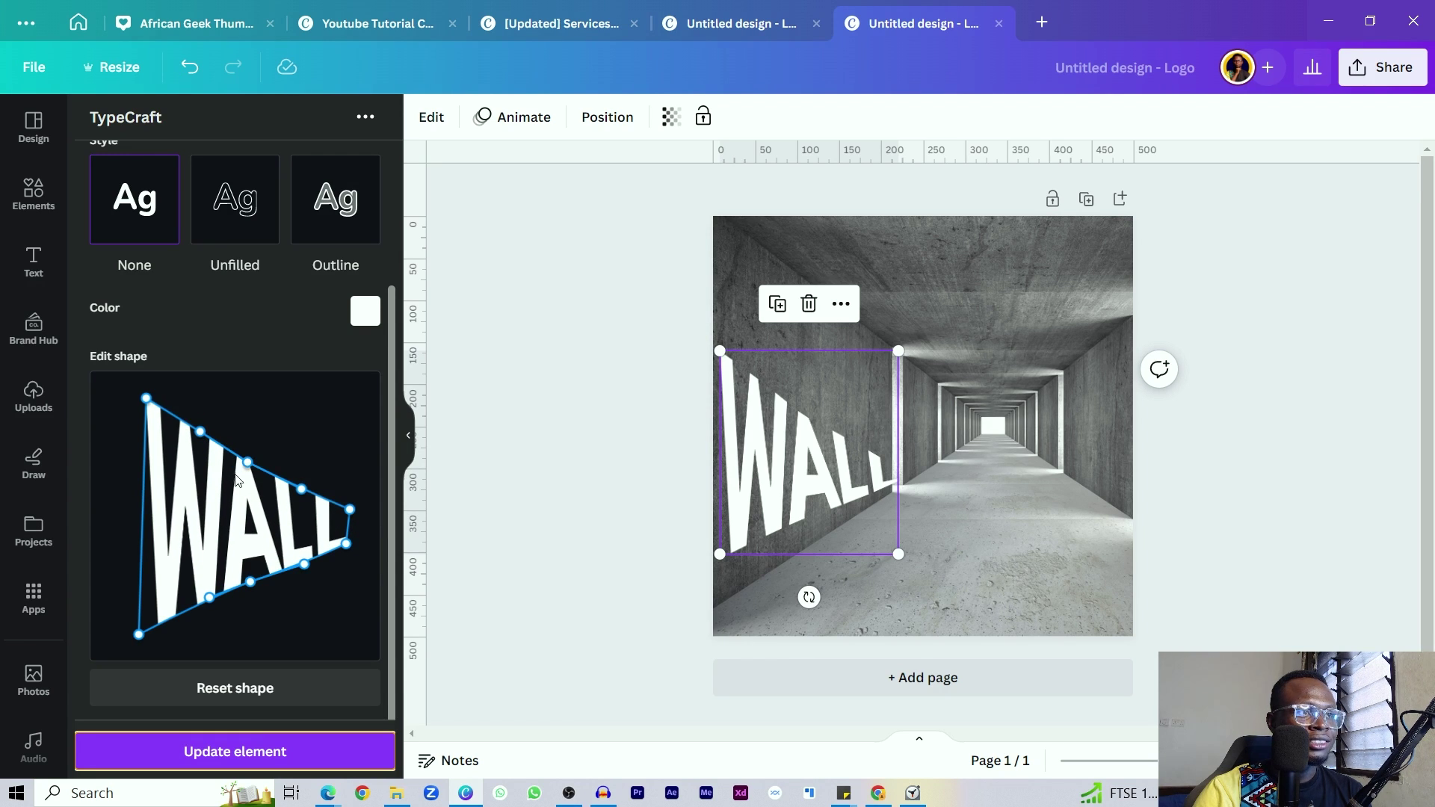
left_click(195, 749)
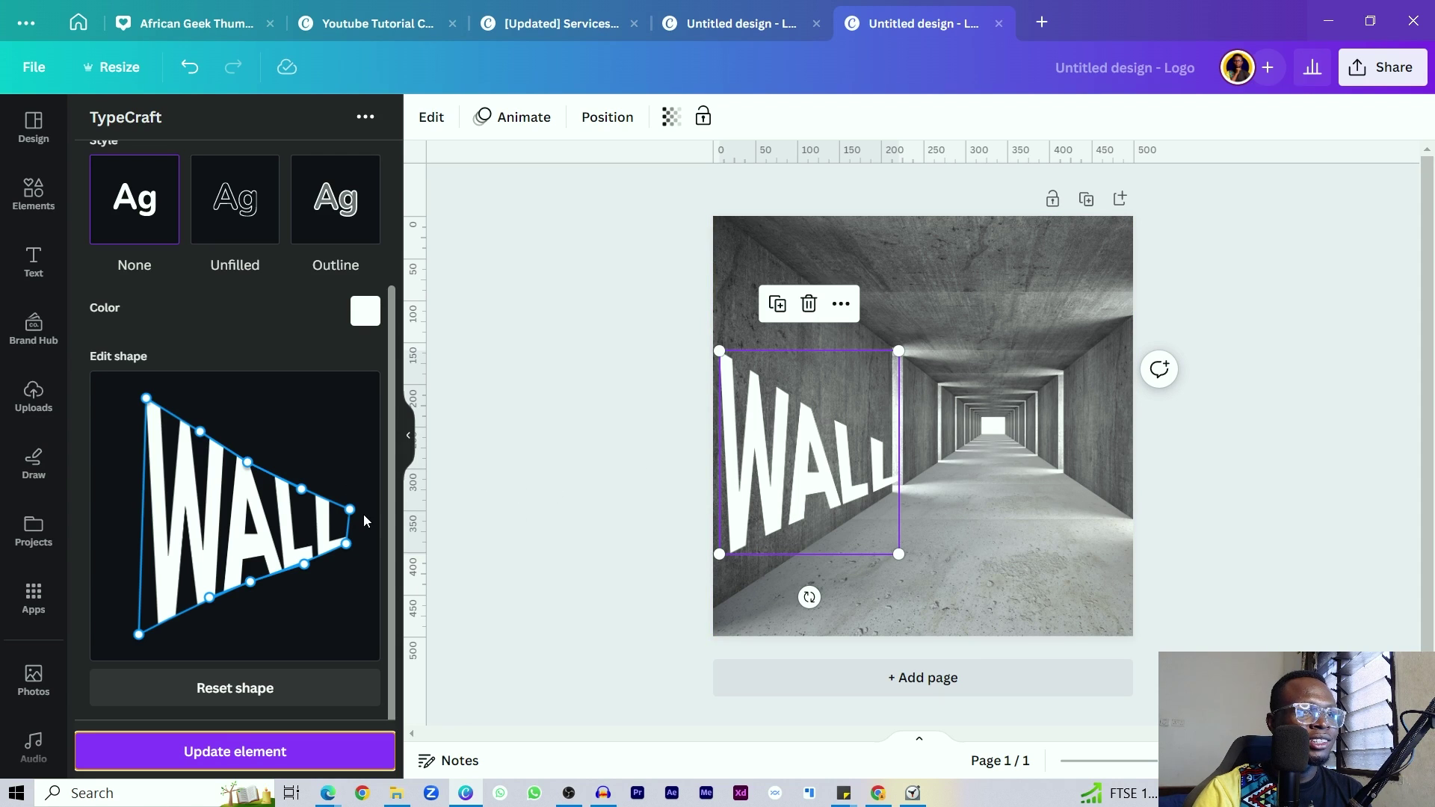
Extend both left corners of the "WALL" shape outward, realign its lower edge points with the new slope, and update the element
left_click_drag(348, 511, 347, 510)
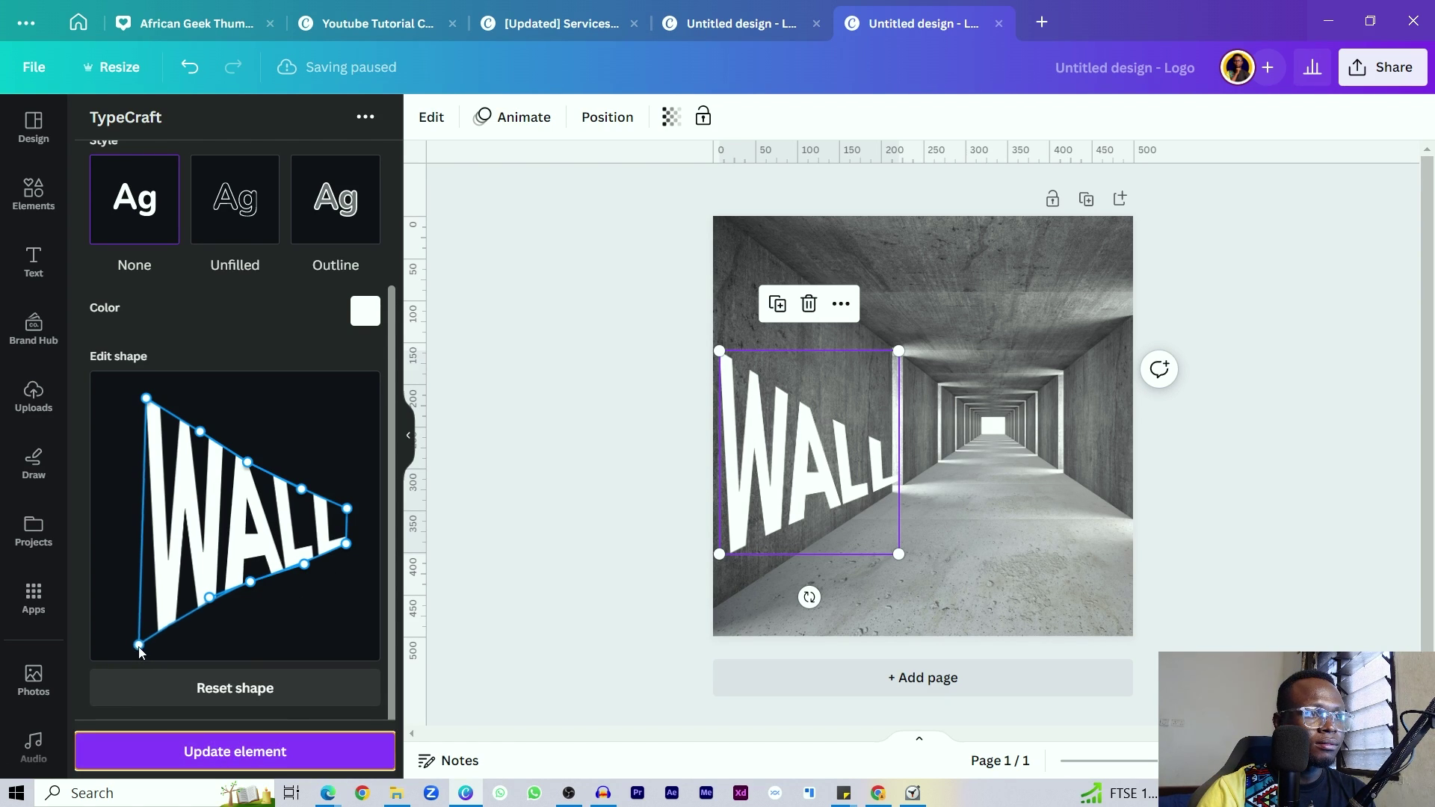
left_click_drag(138, 635, 113, 655)
left_click_drag(145, 398, 124, 380)
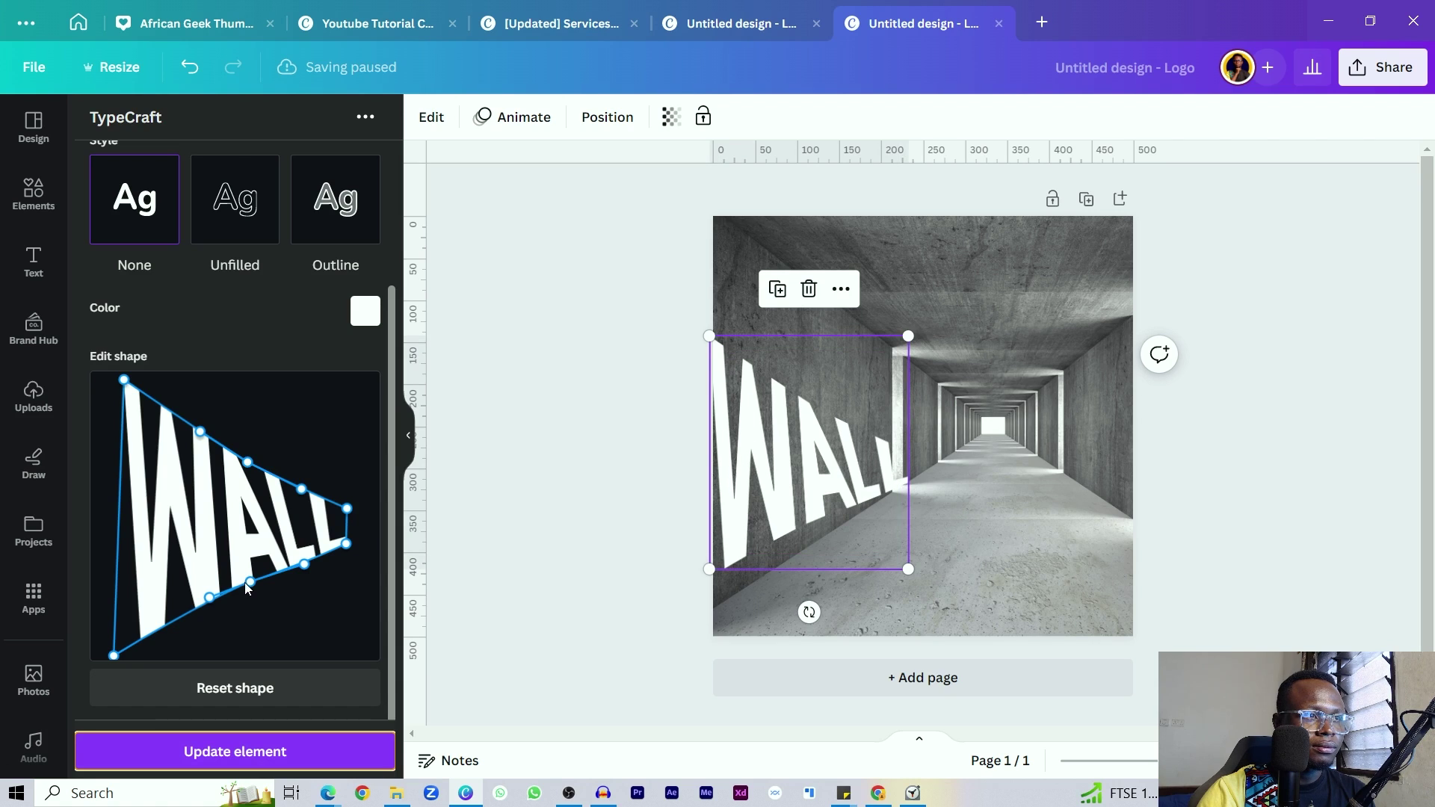
left_click_drag(245, 582, 243, 596)
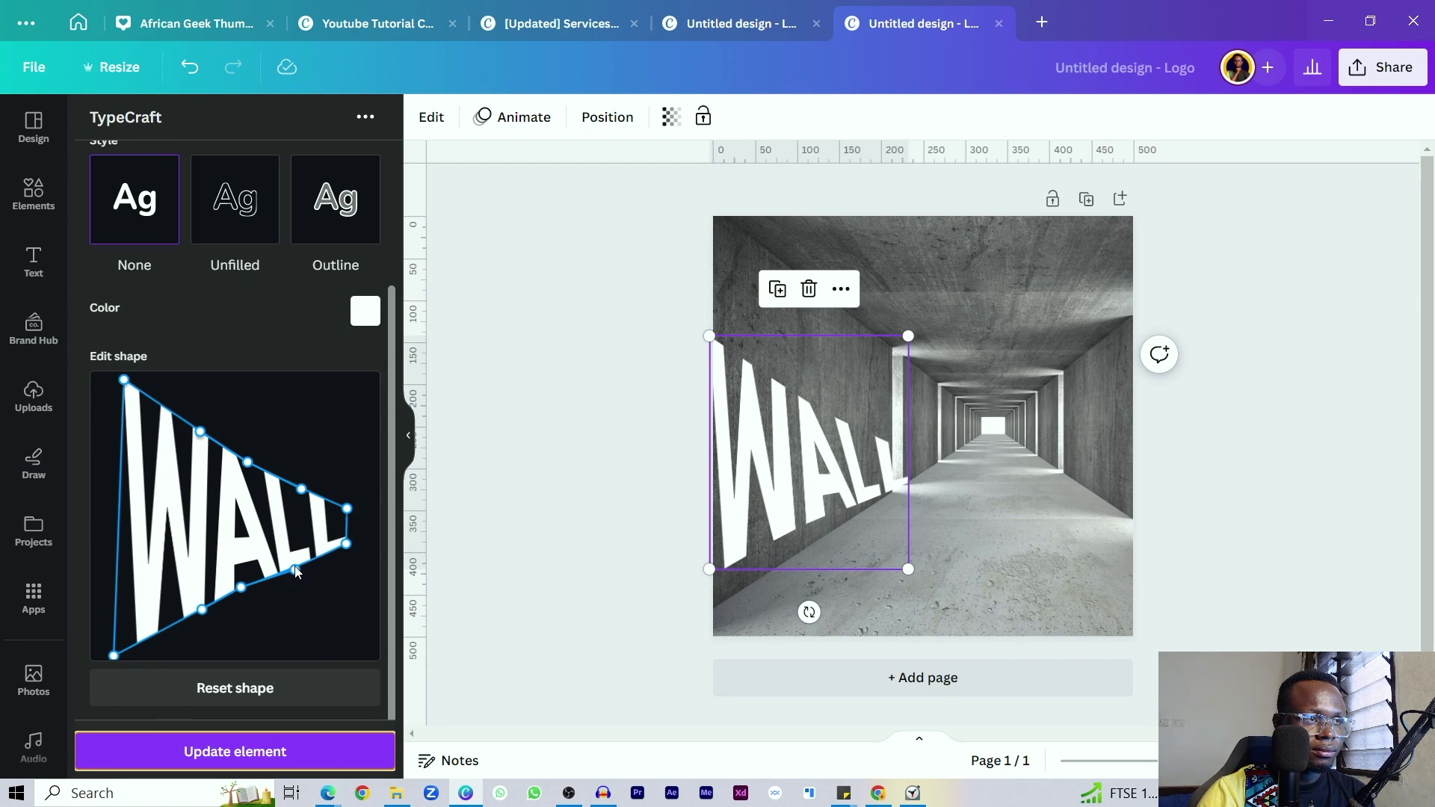
left_click(224, 751)
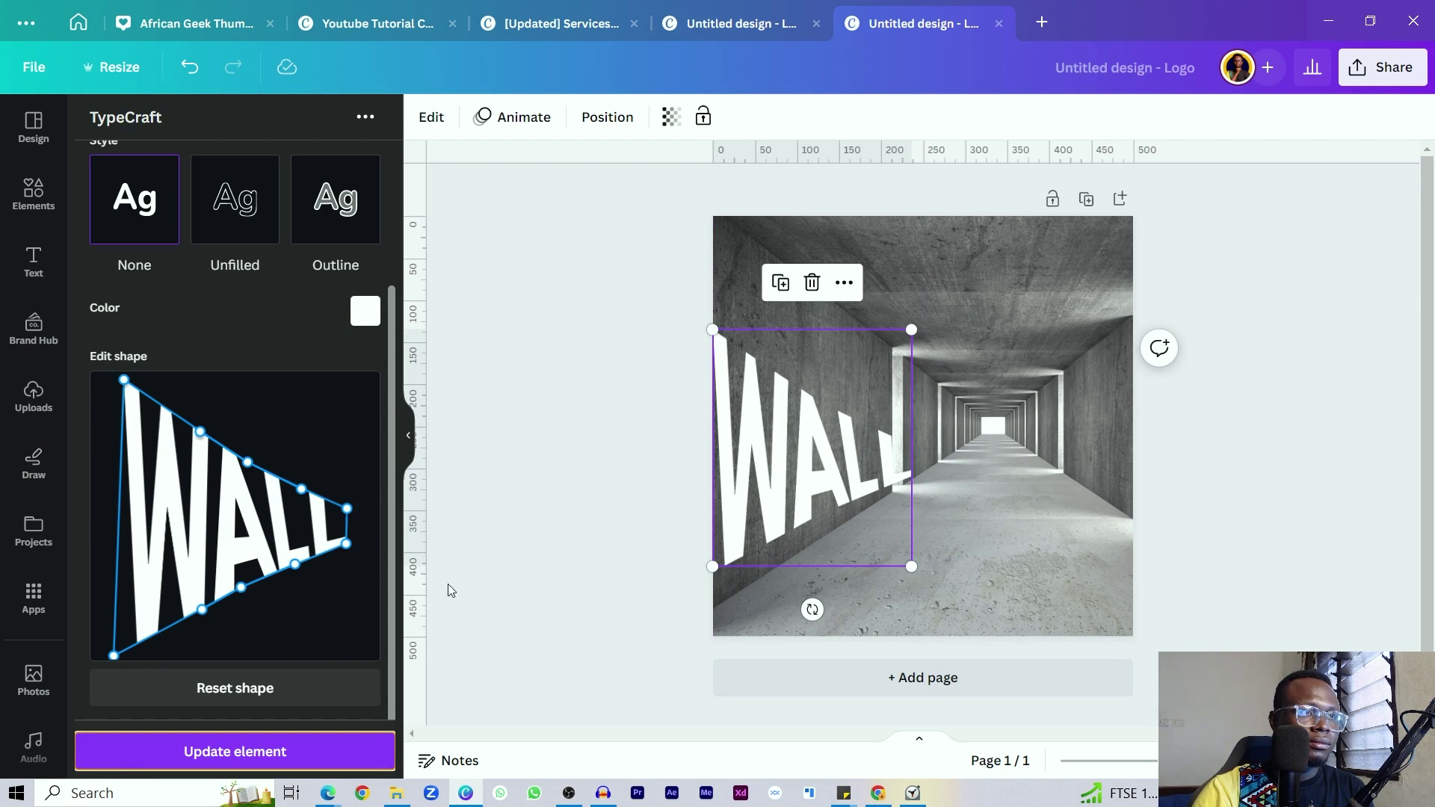
Raise the lower-right corner of the "WALL" shape slightly, update the element and deselect it
left_click_drag(346, 543, 344, 536)
left_click(337, 753)
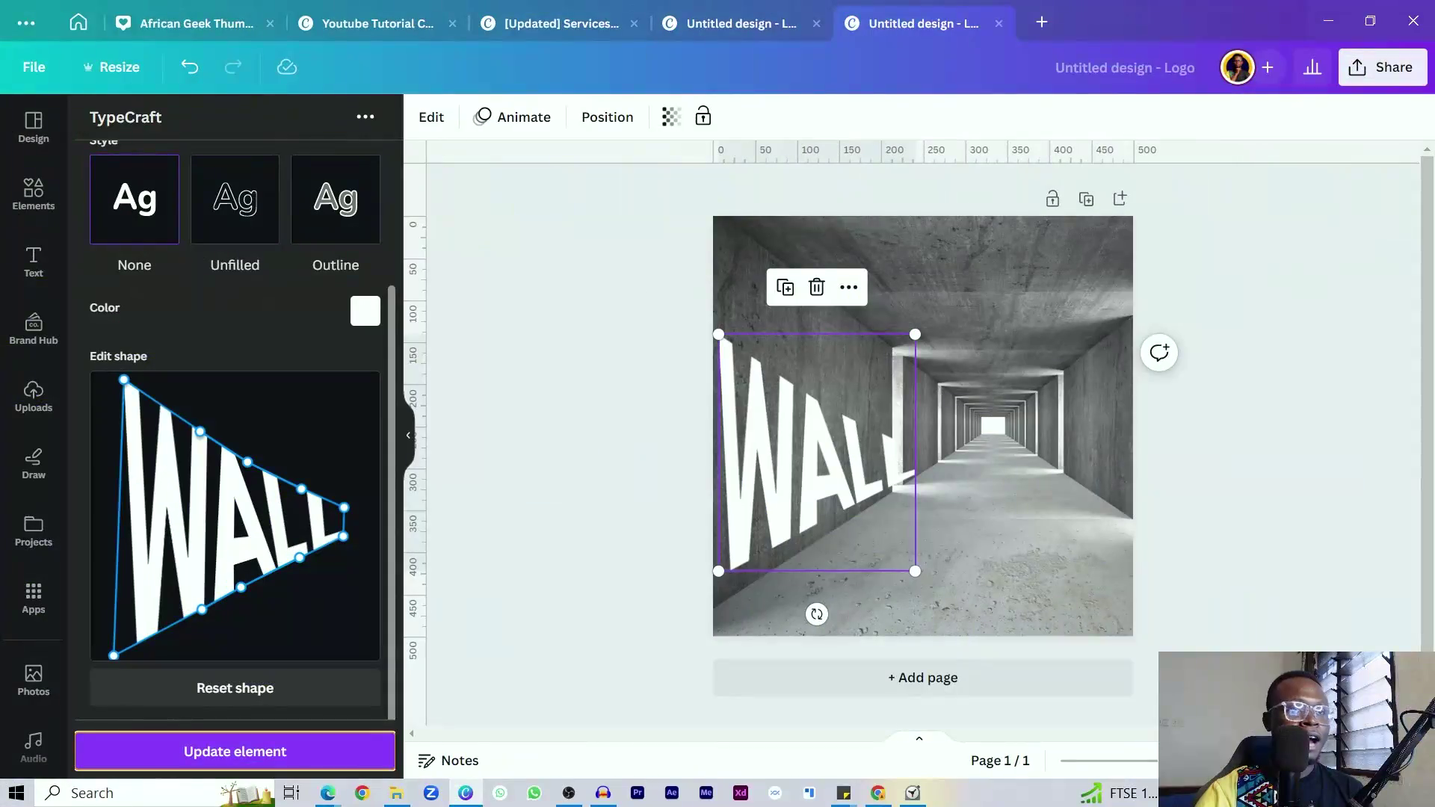
left_click(627, 446)
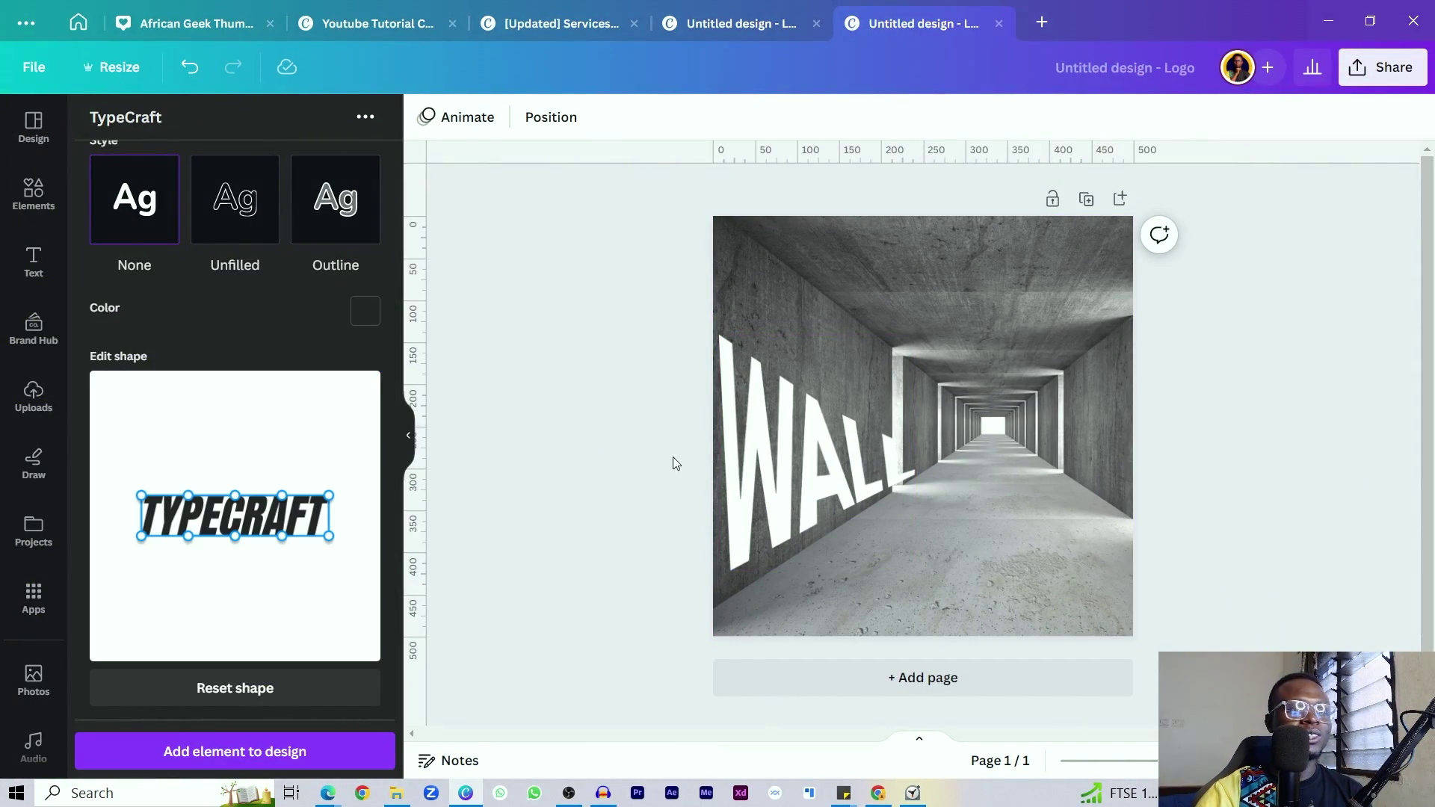
Make the "WALL" text semi-transparent so the concrete texture shows through, and deselect it
left_click(818, 416)
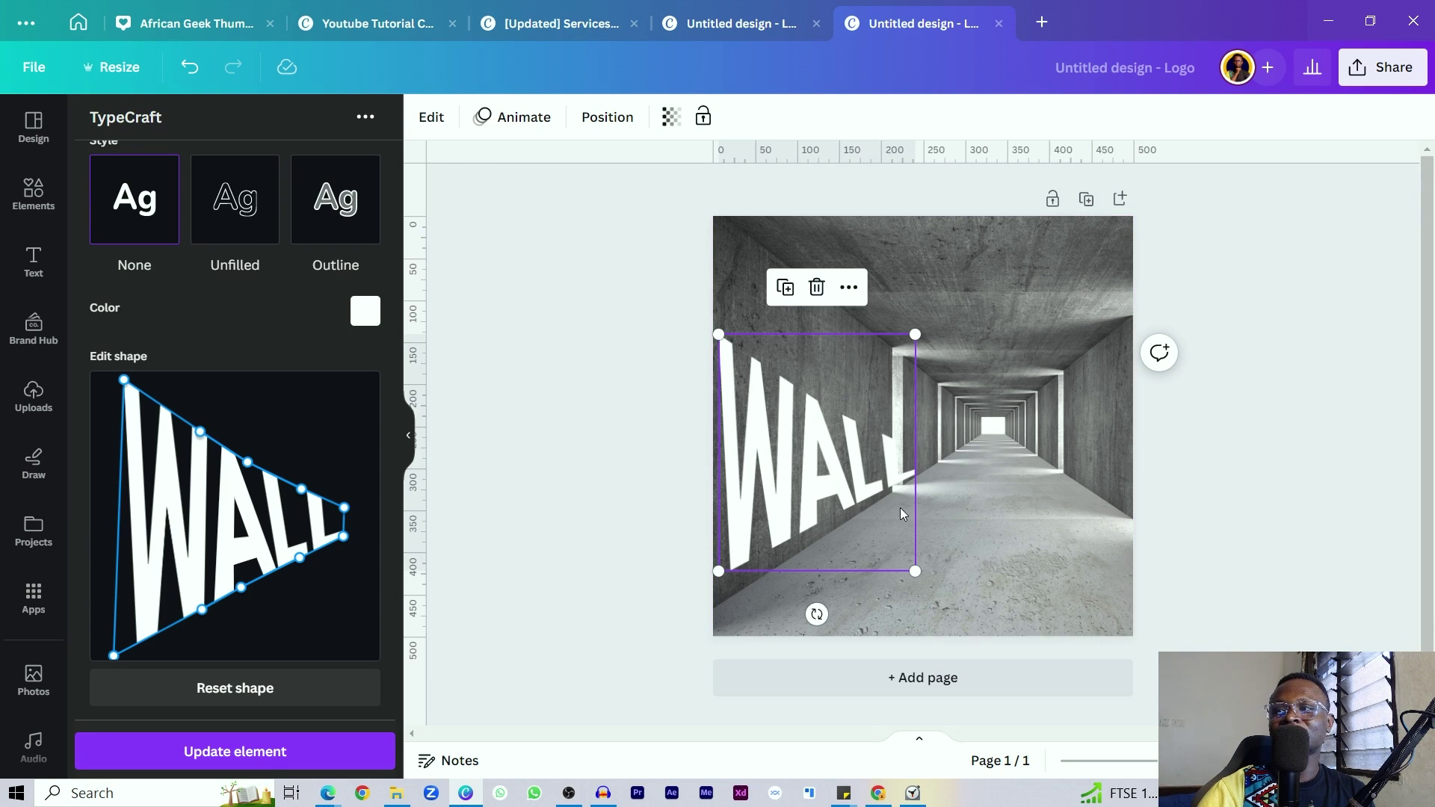
left_click(671, 117)
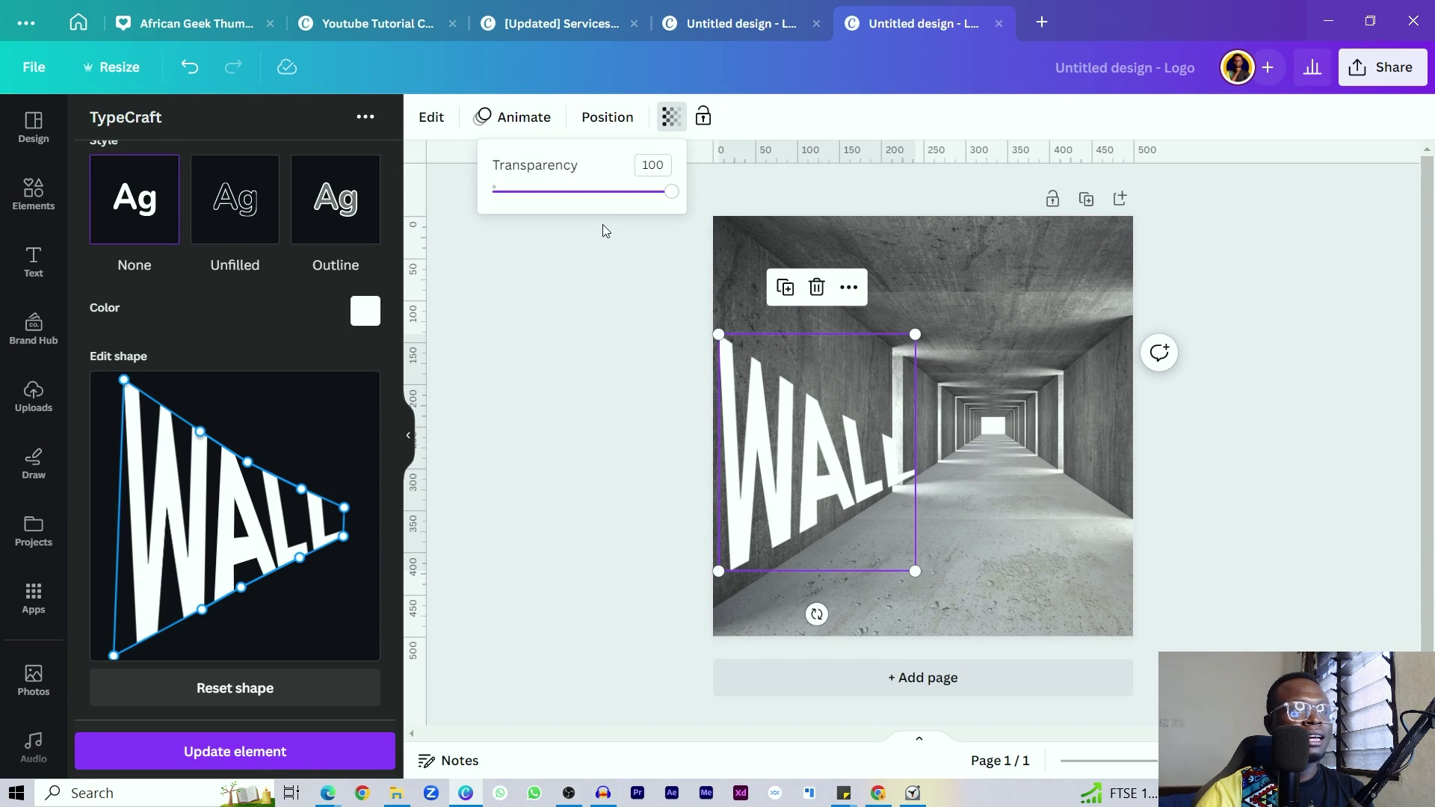
left_click_drag(678, 200, 582, 200)
left_click(585, 422)
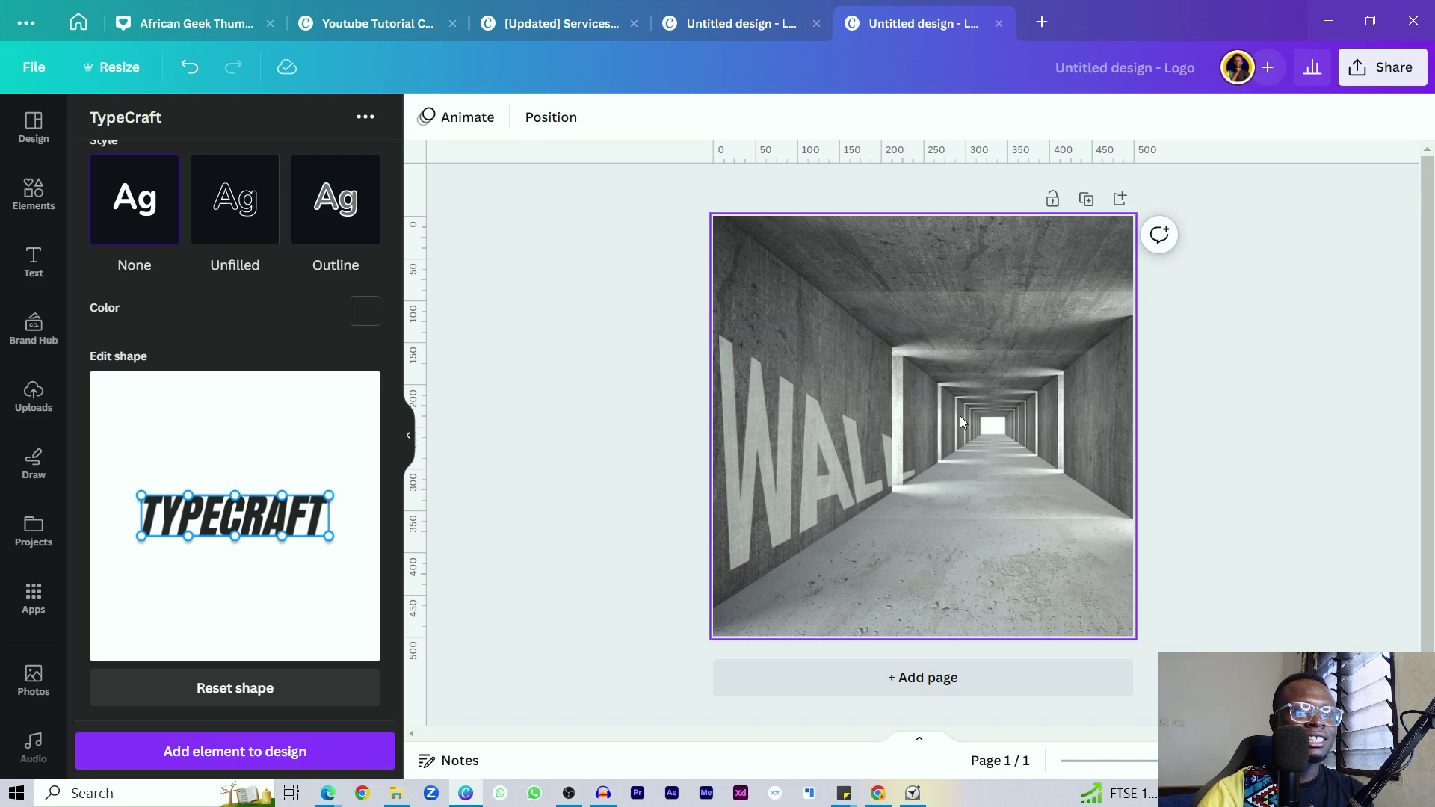
Duplicate the page and delete the "WALL" text from the copy
left_click(1043, 566)
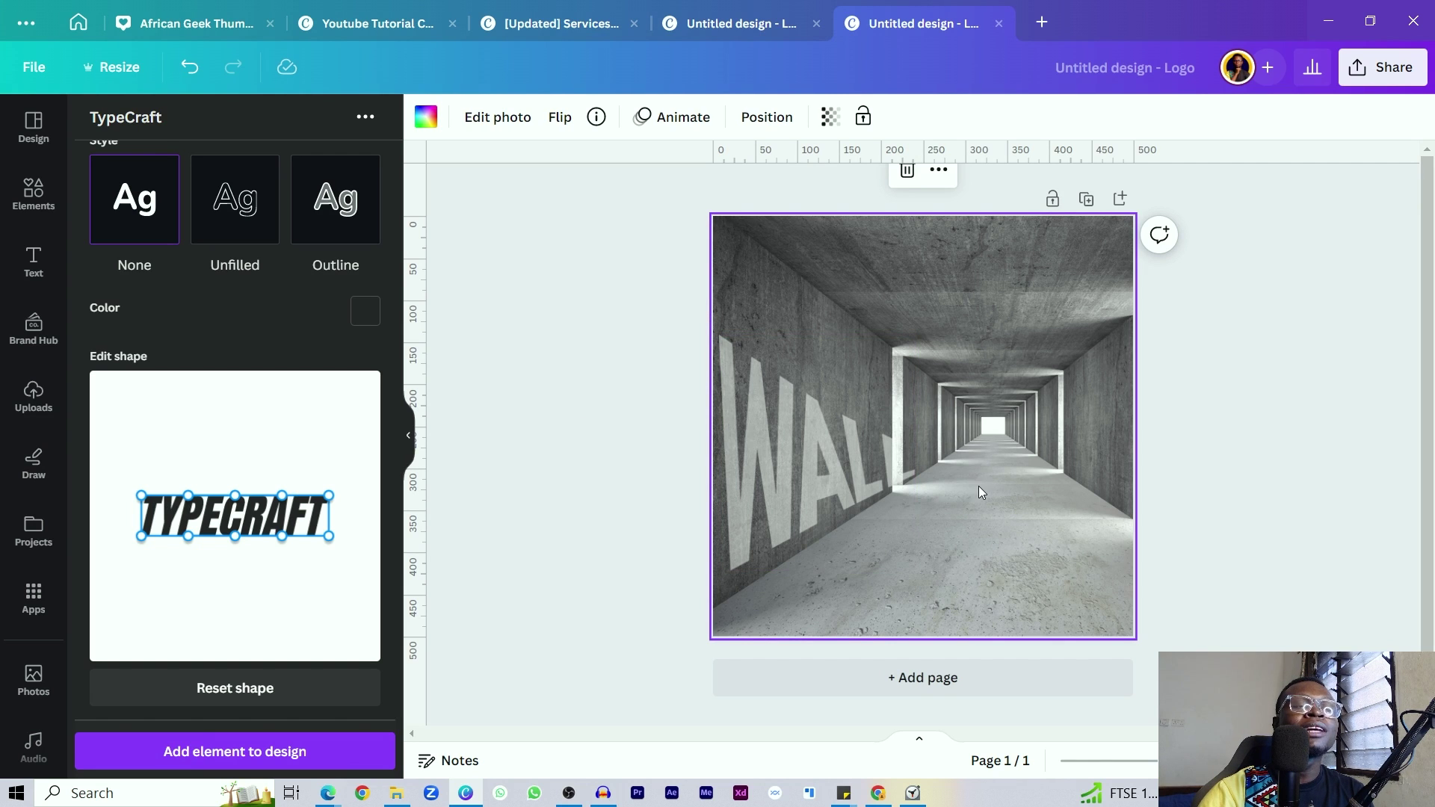
left_click(1086, 199)
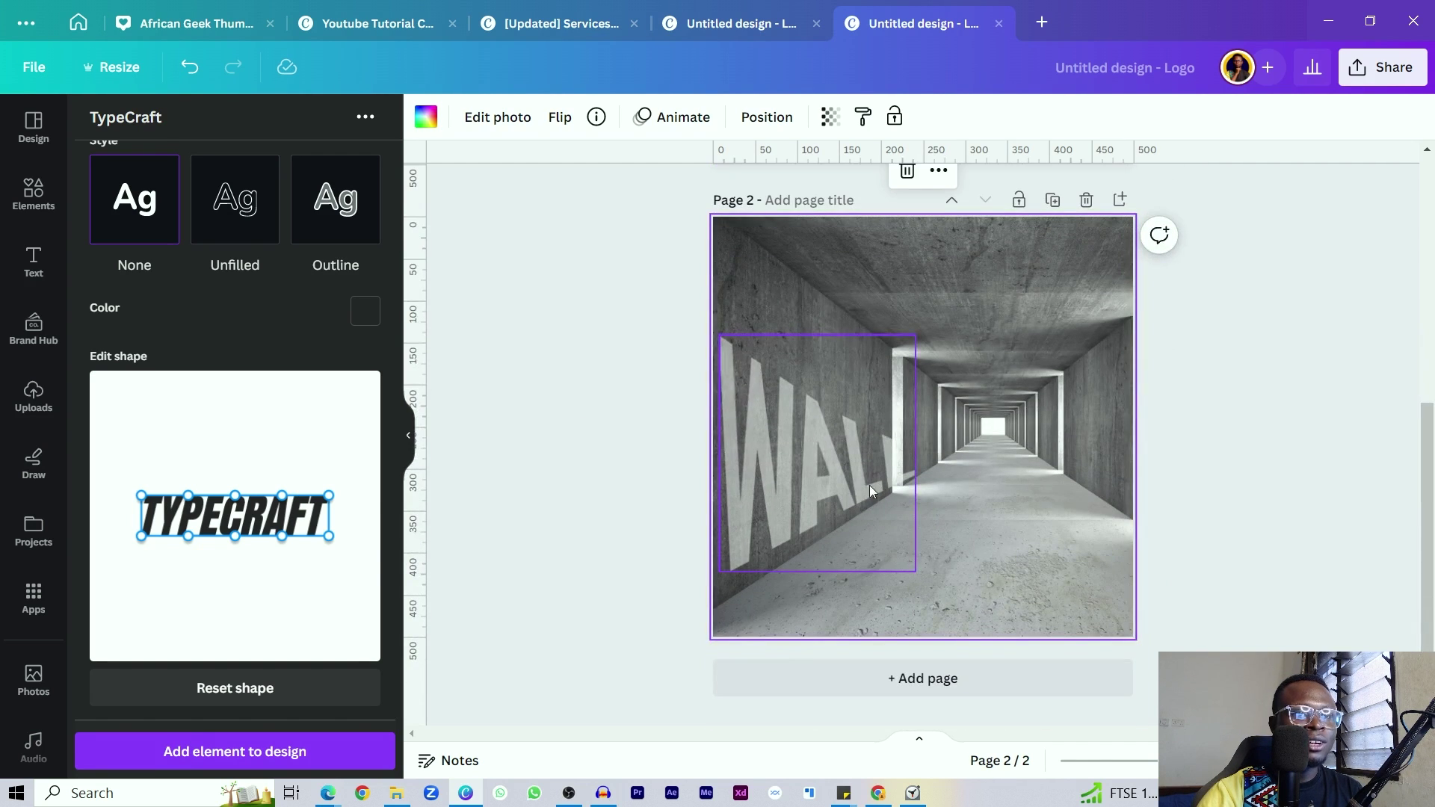
left_click(855, 487)
Reposition the tunnel photo within its crop on page 2 so the corridor's far end sits near the page centre, and deselect it
double_click(855, 487)
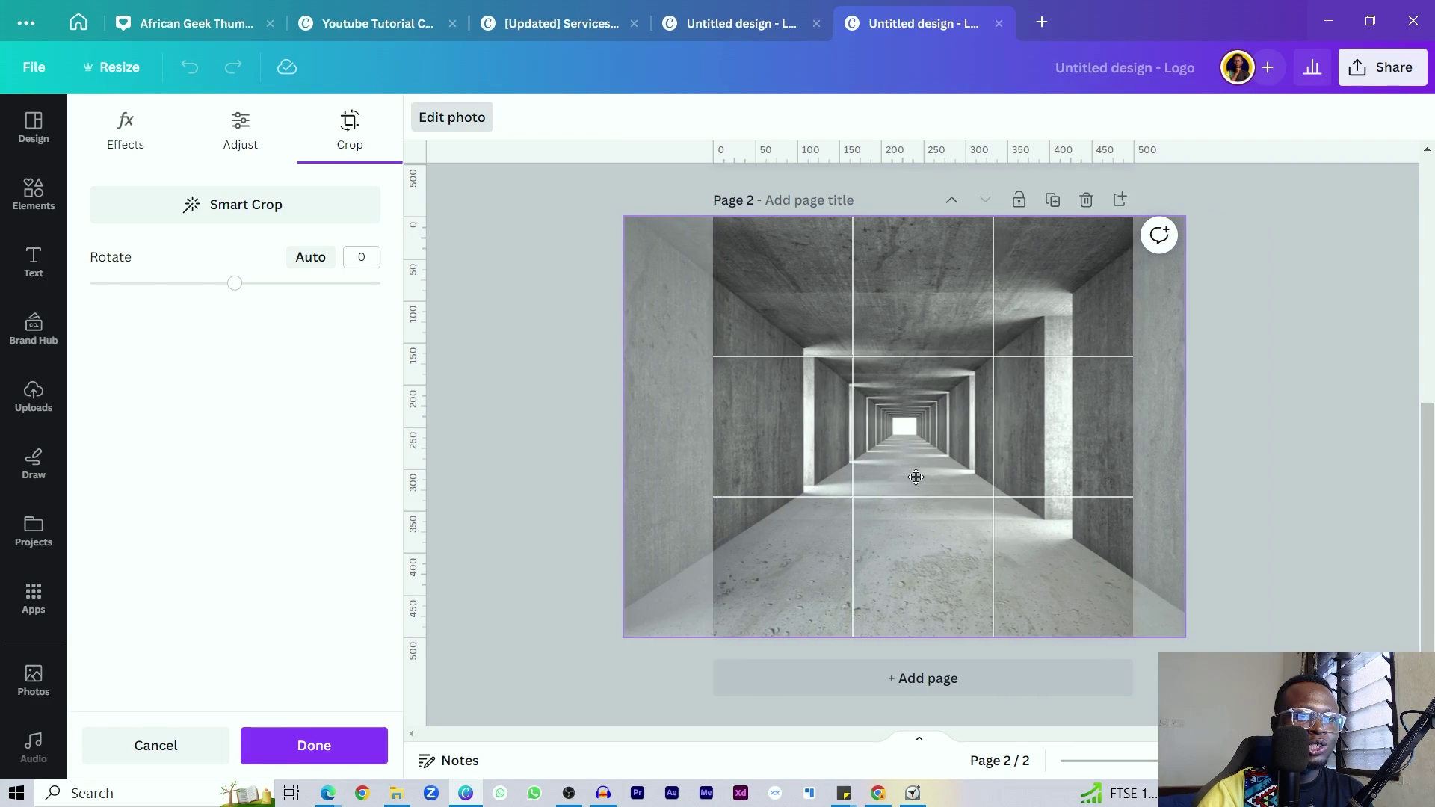
left_click_drag(915, 477, 946, 479)
left_click(857, 556)
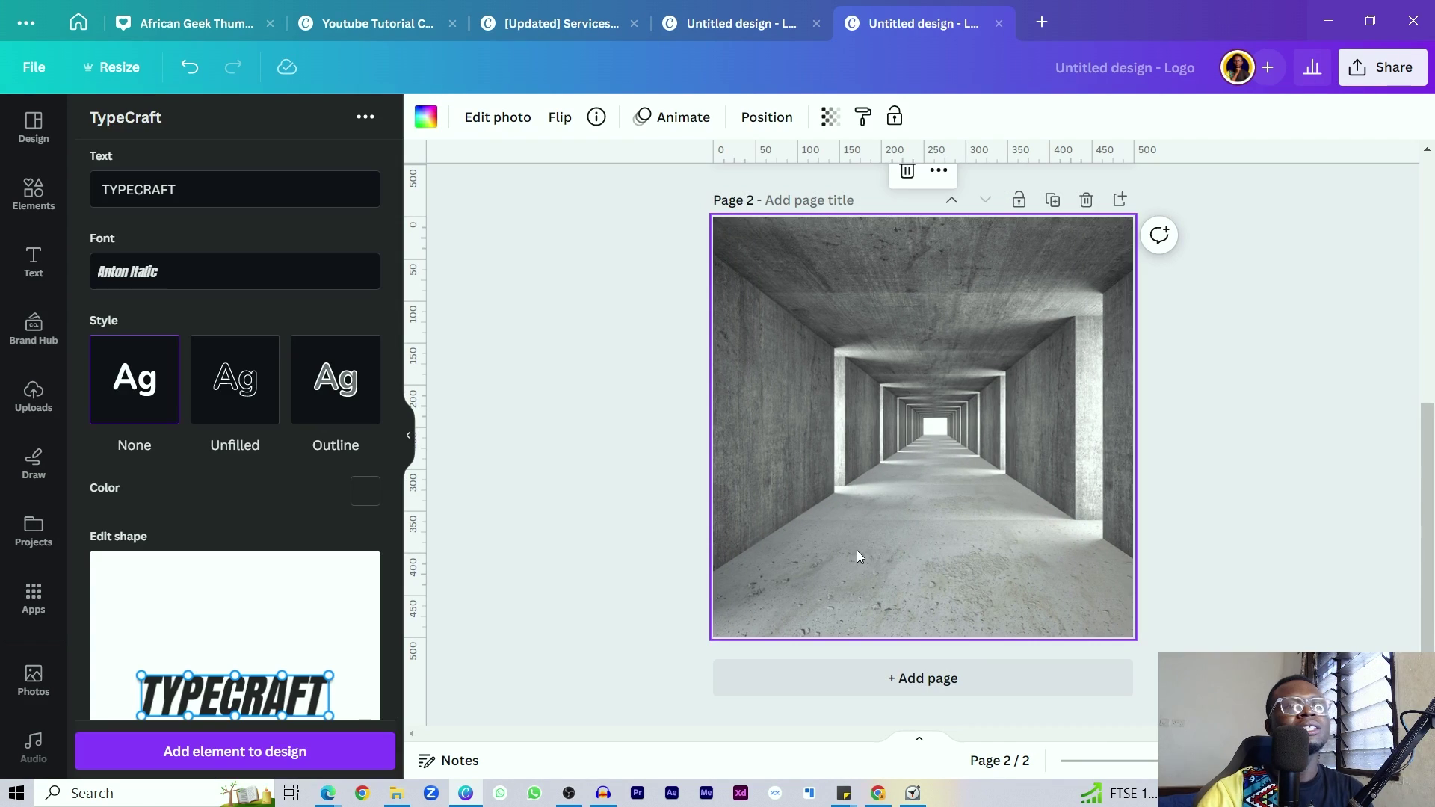
left_click(709, 403)
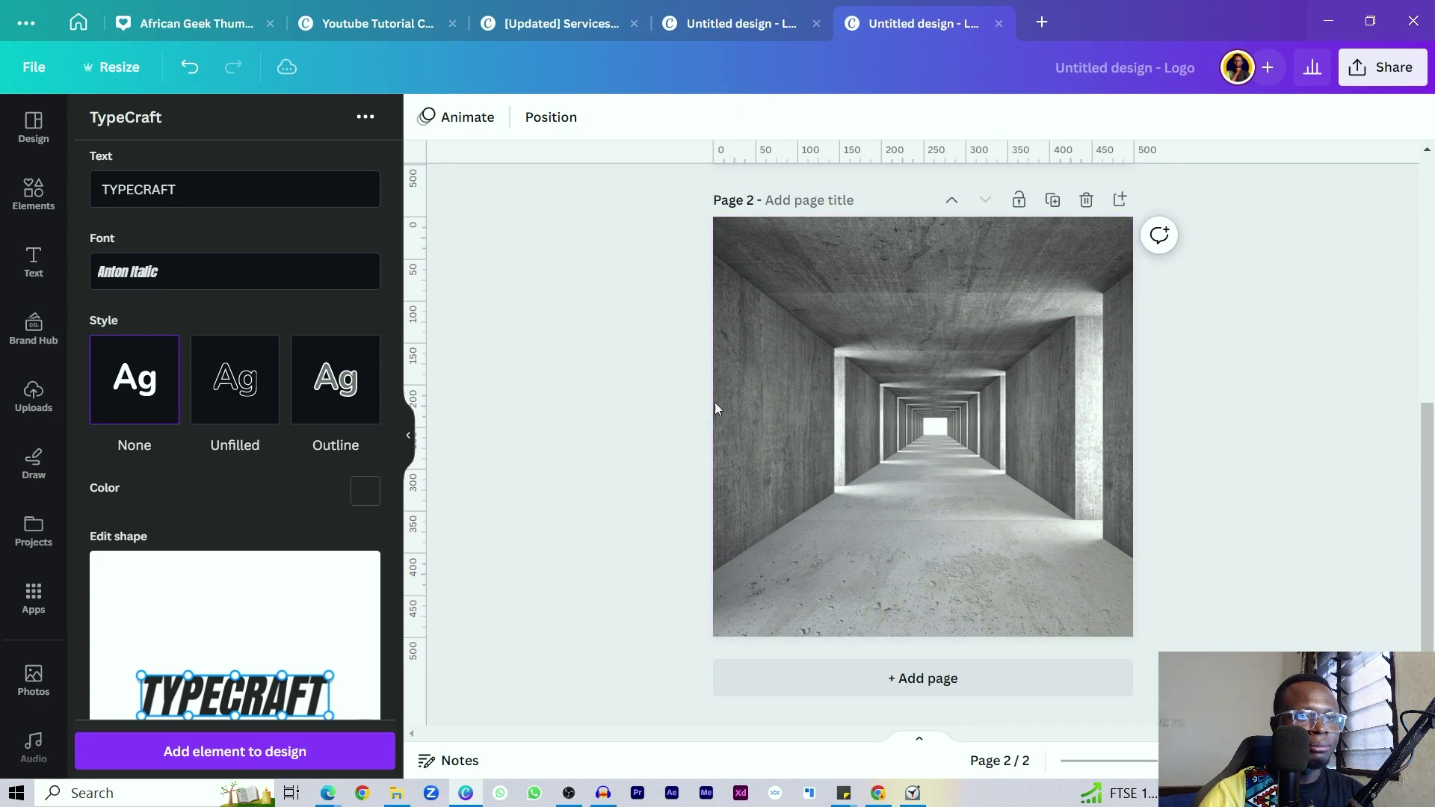
left_click(714, 407)
left_click(673, 417)
Add the TypeCraft text "MODIFY" in FuturaLTPro Bold to page 2 and move it onto the corridor floor
left_click(218, 192)
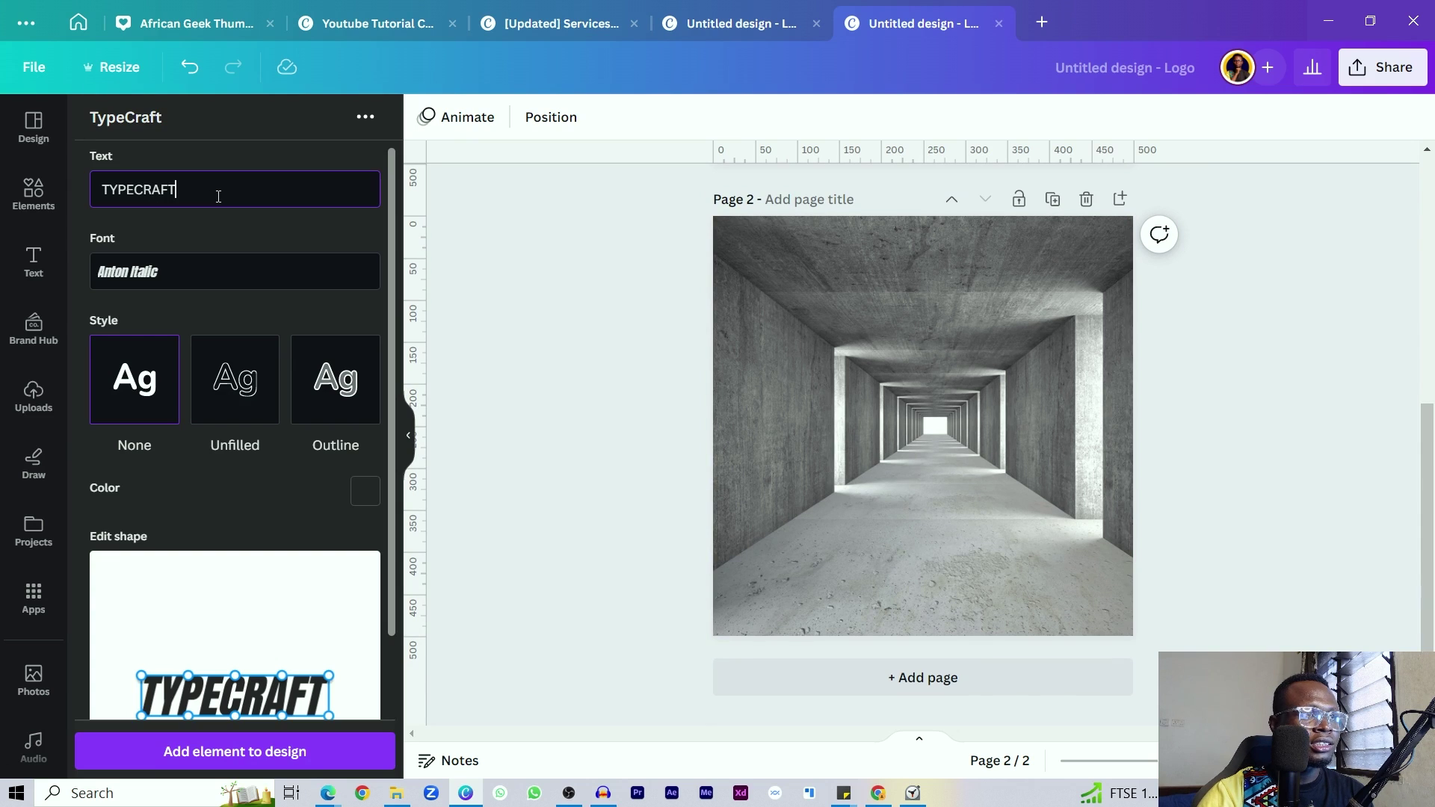
double_click(210, 198)
type("MODIFY")
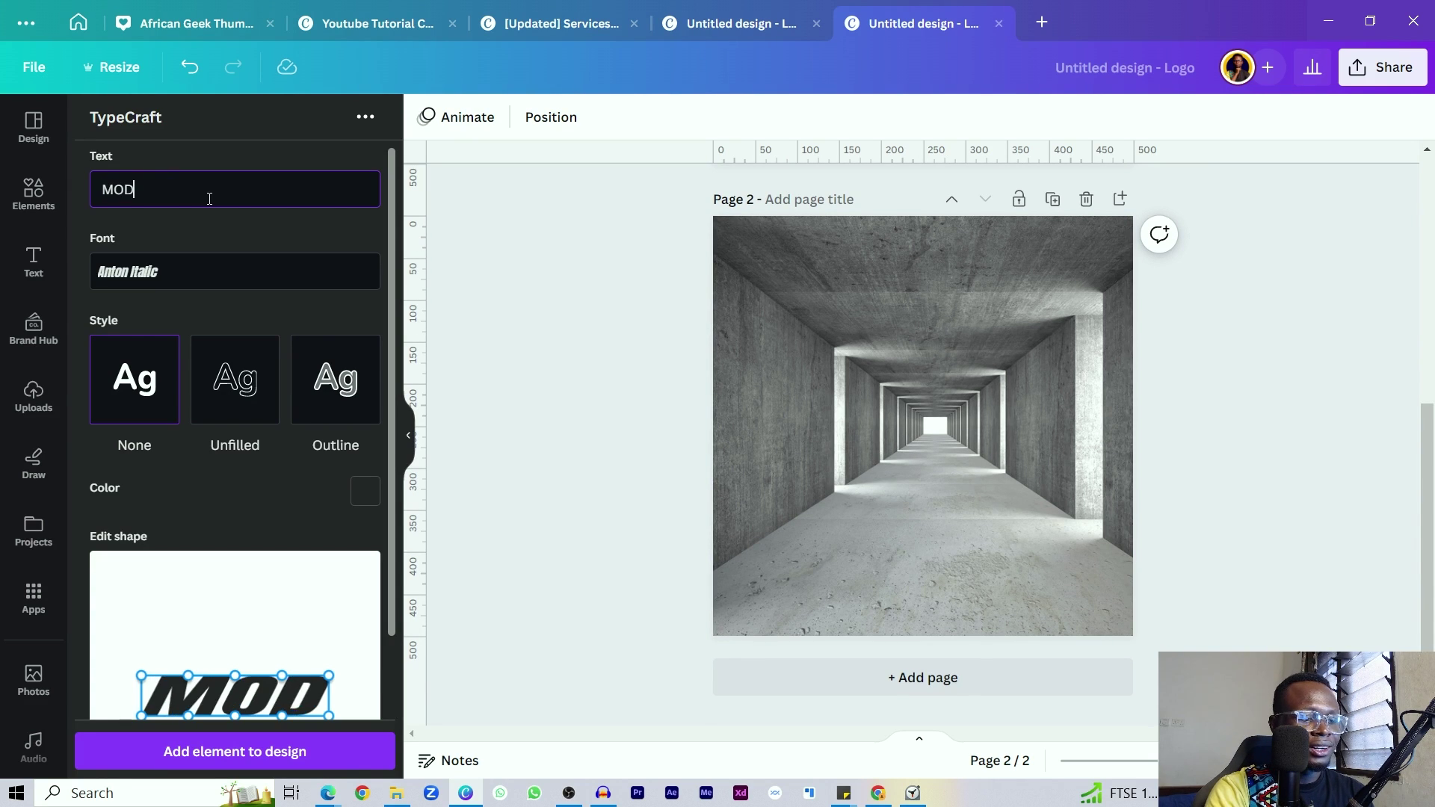
left_click(252, 258)
scroll(172, 344, "down", 10)
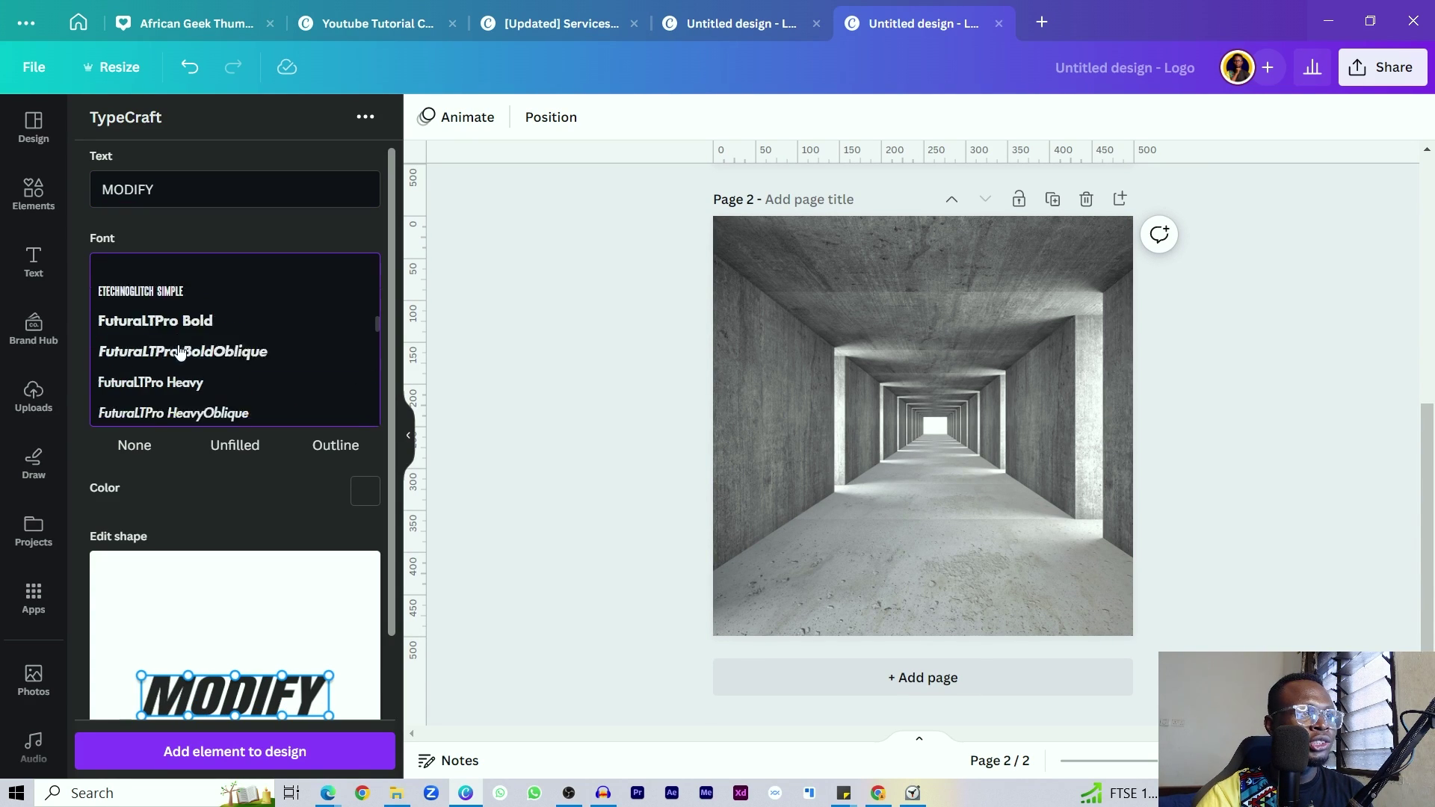
left_click(148, 301)
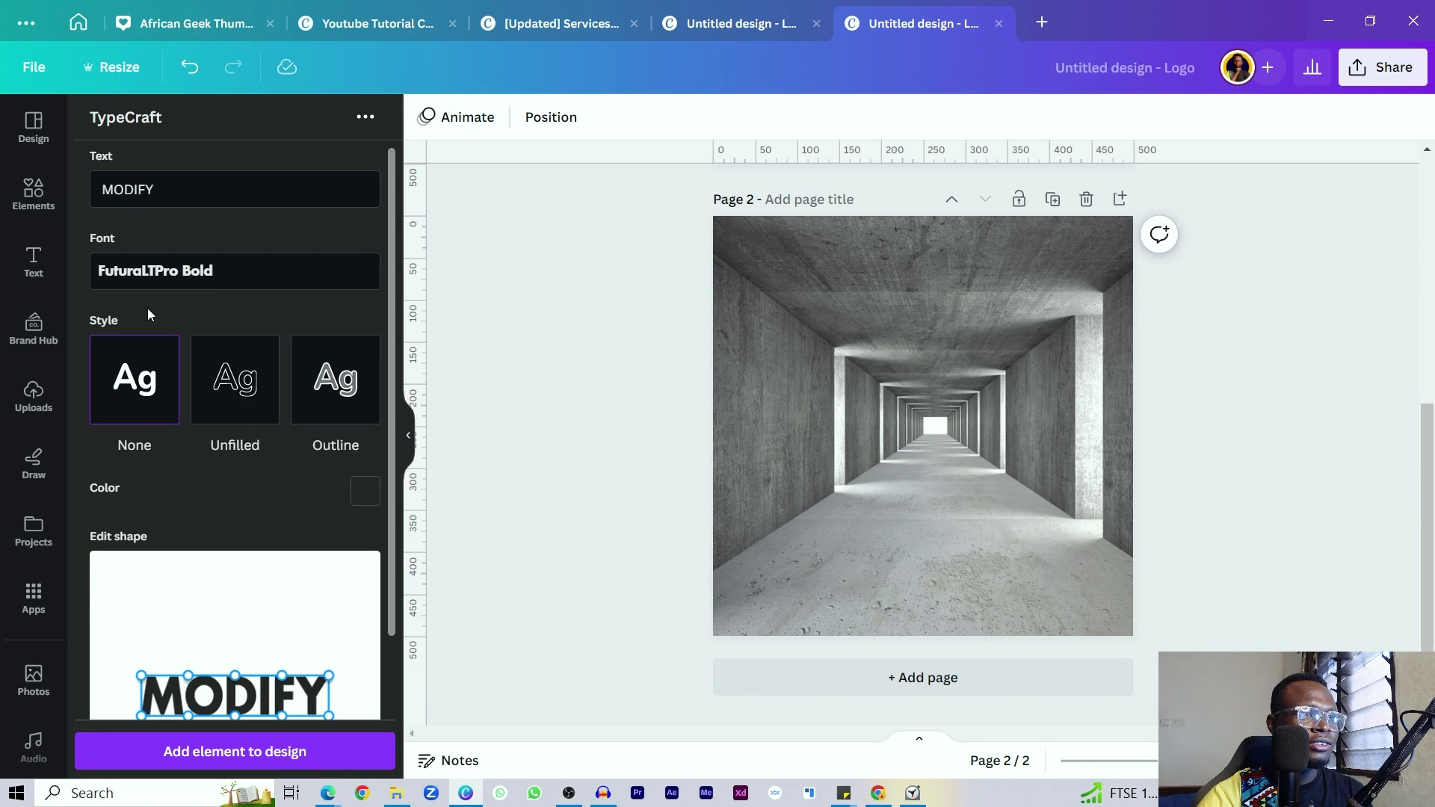
left_click(307, 761)
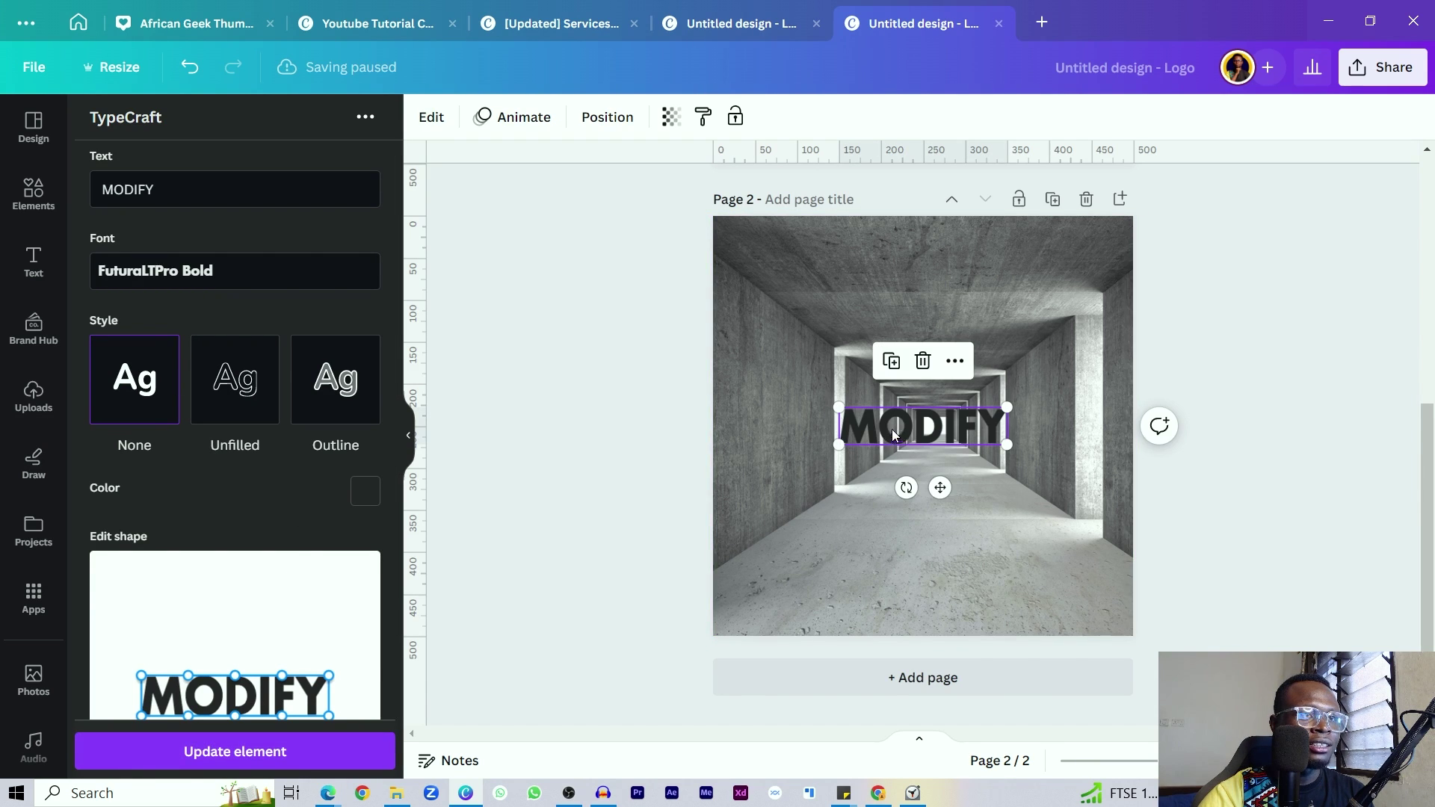
left_click_drag(893, 433, 909, 556)
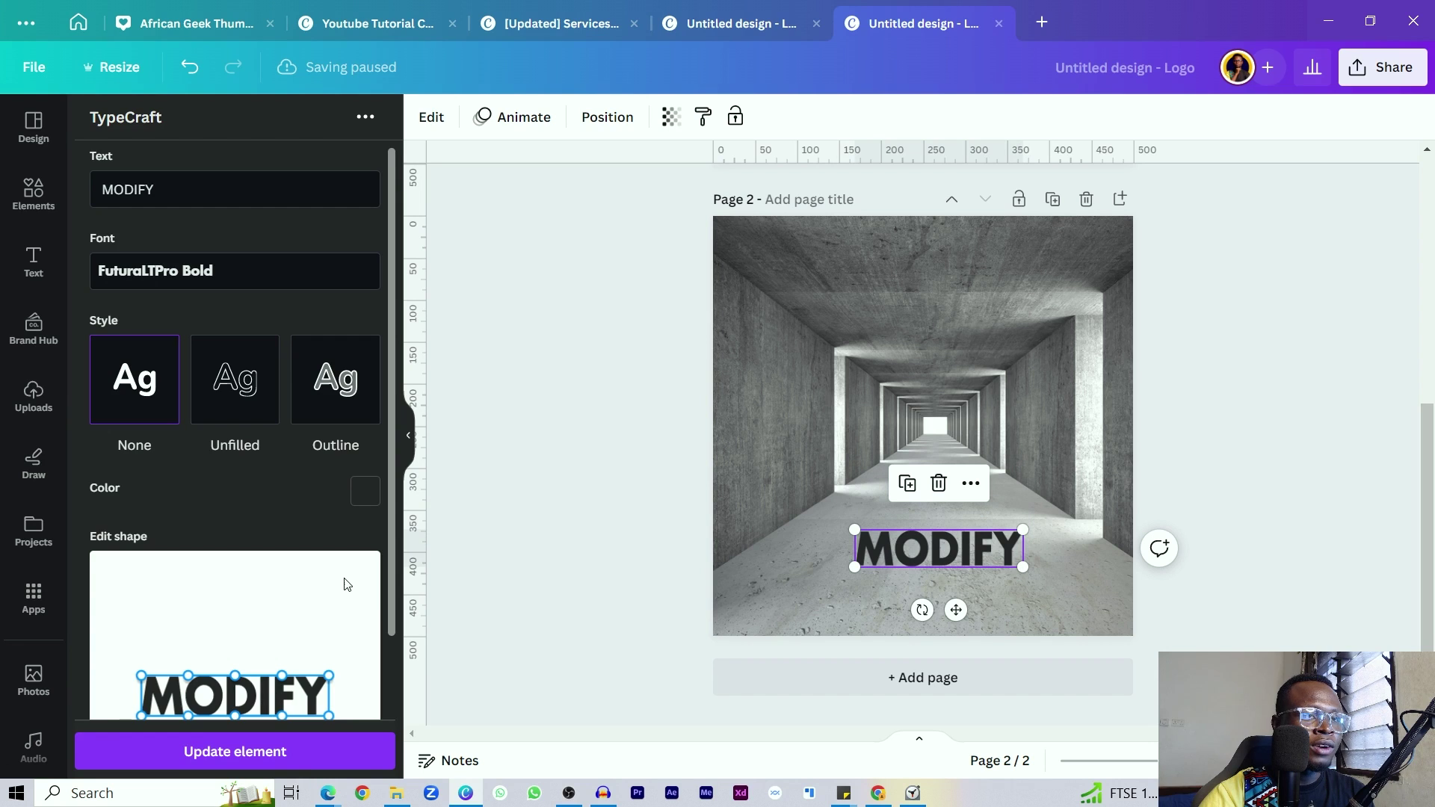
Stretch the lower edge of the "MODIFY" shape downward and outward into a trapezoid with a nearly level base, and update the element
scroll(308, 584, "down", 3)
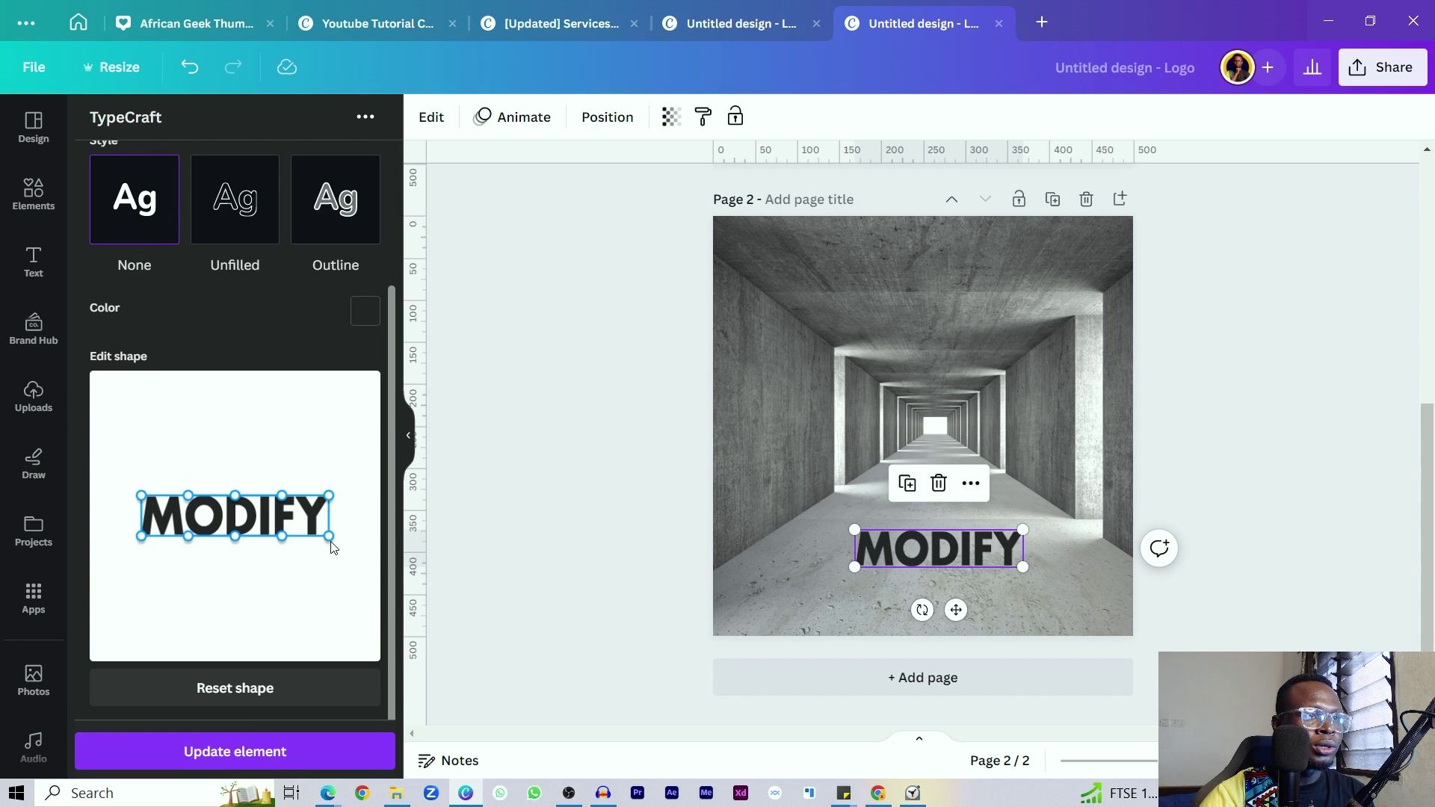
left_click_drag(330, 541, 371, 627)
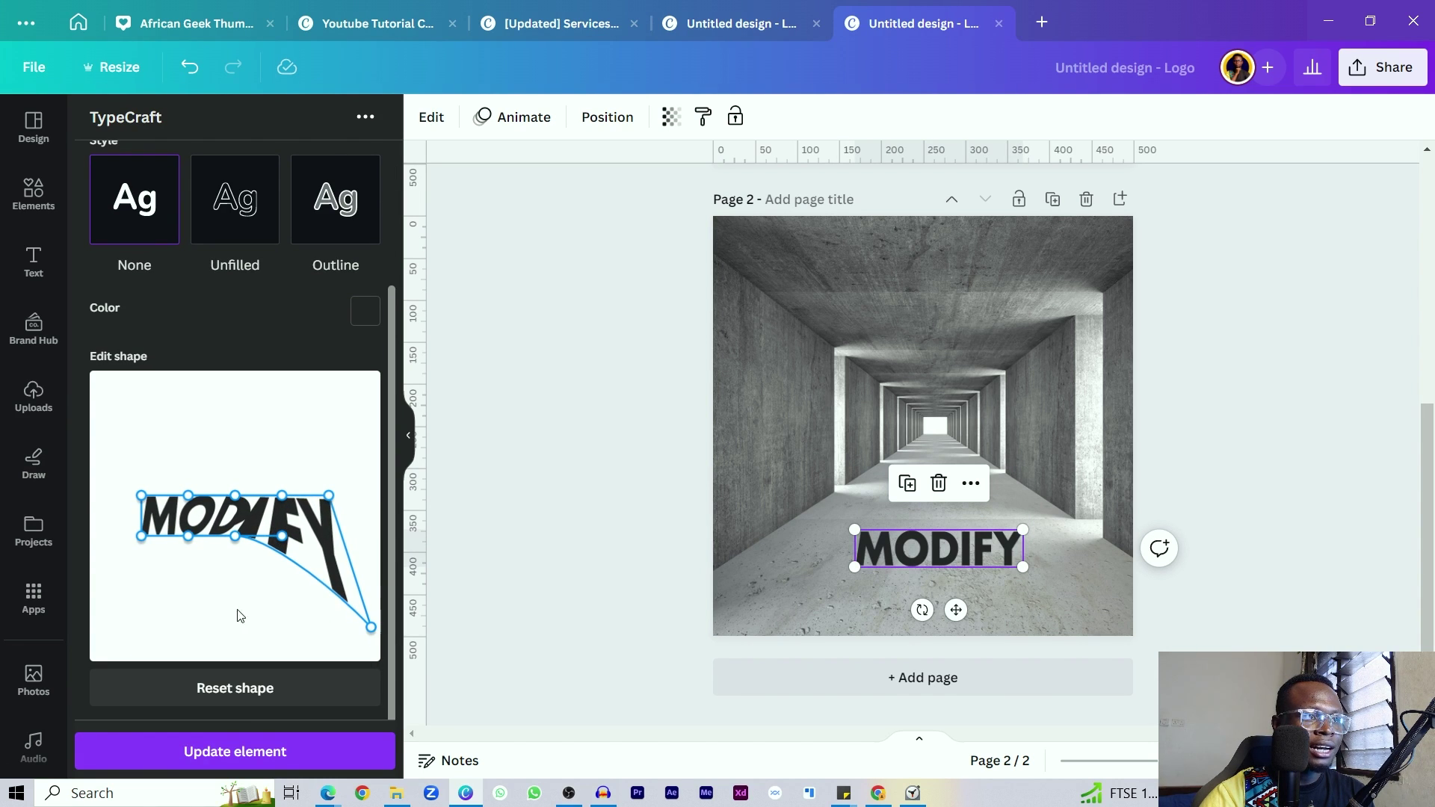
left_click_drag(142, 537, 108, 639)
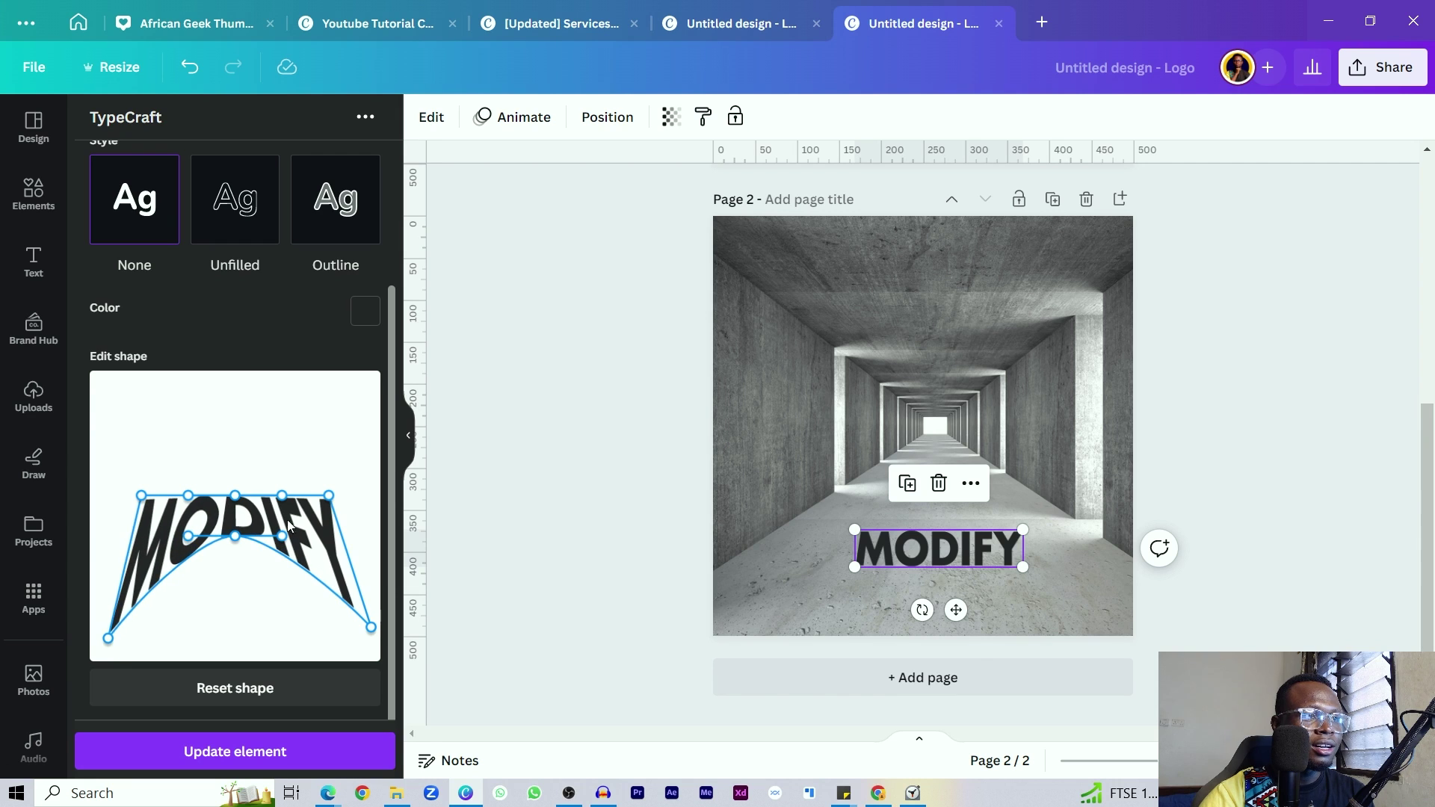
left_click_drag(234, 537, 232, 634)
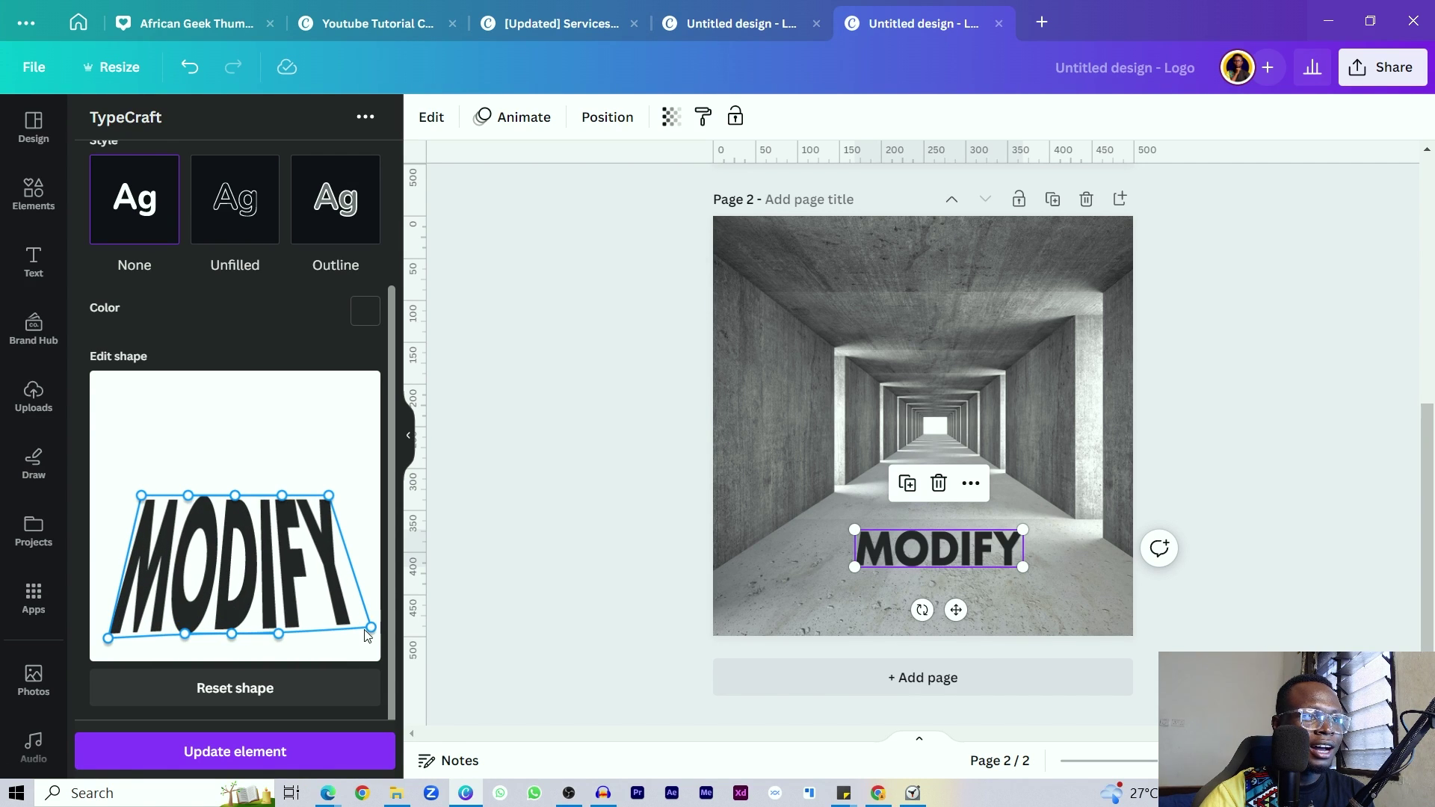
left_click_drag(372, 628, 361, 635)
left_click(273, 750)
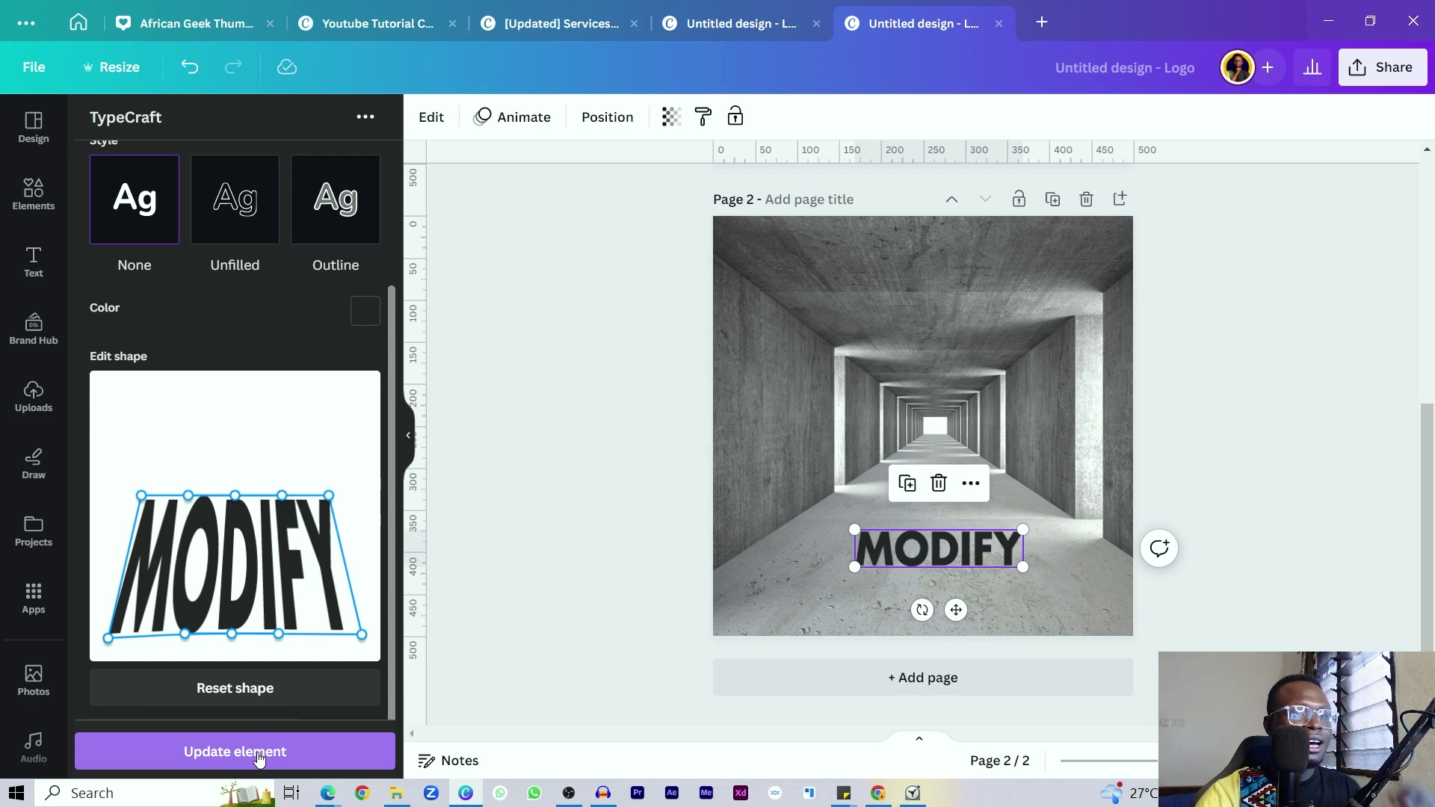
Pull both upper corners of the "MODIFY" shape inward to narrow its top edge, and update the element
left_click_drag(333, 500, 288, 504)
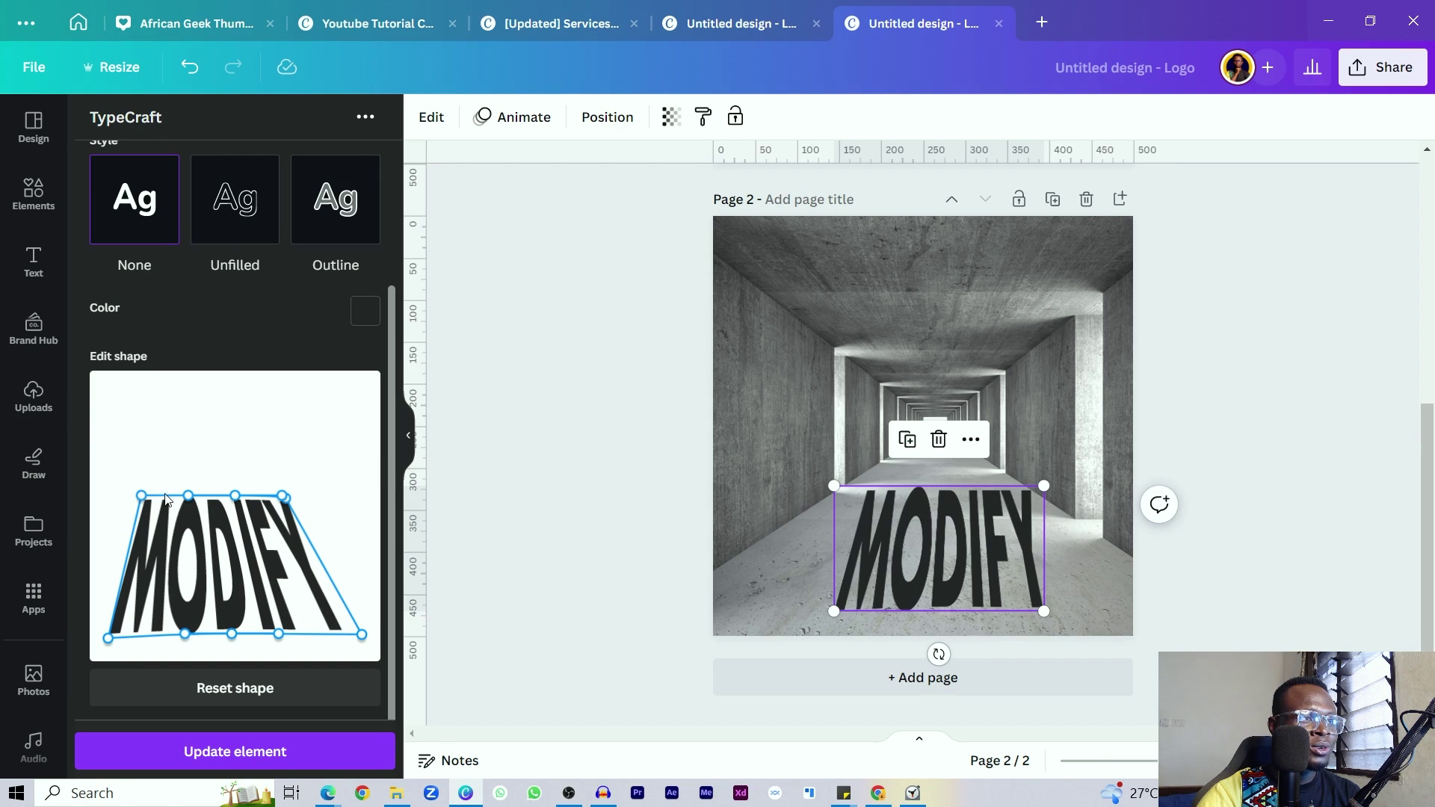
left_click_drag(142, 495, 176, 498)
left_click(284, 751)
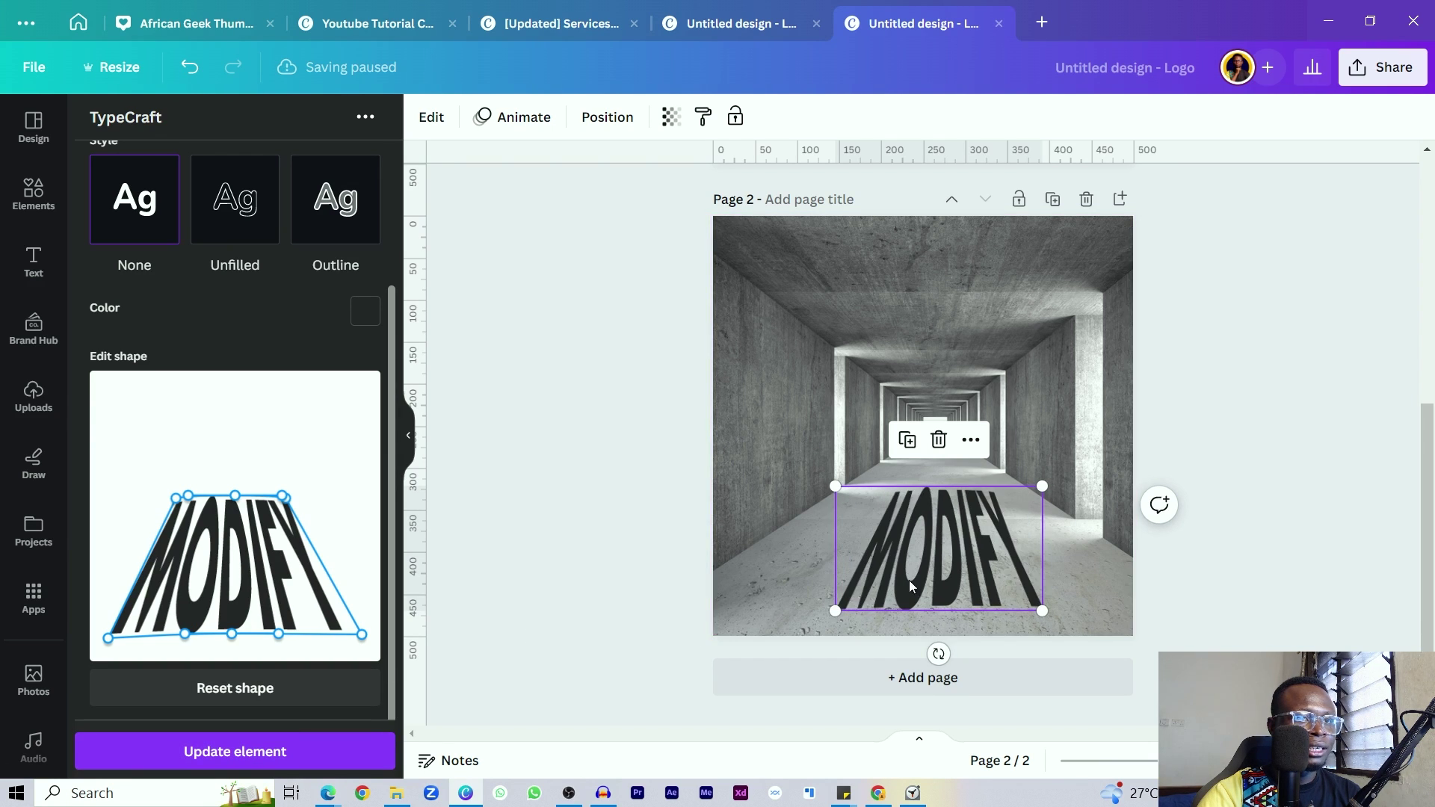
Move the "MODIFY" text up the corridor floor and enlarge it to span most of the page width
left_click_drag(908, 580, 894, 552)
left_click_drag(1030, 587, 1104, 629)
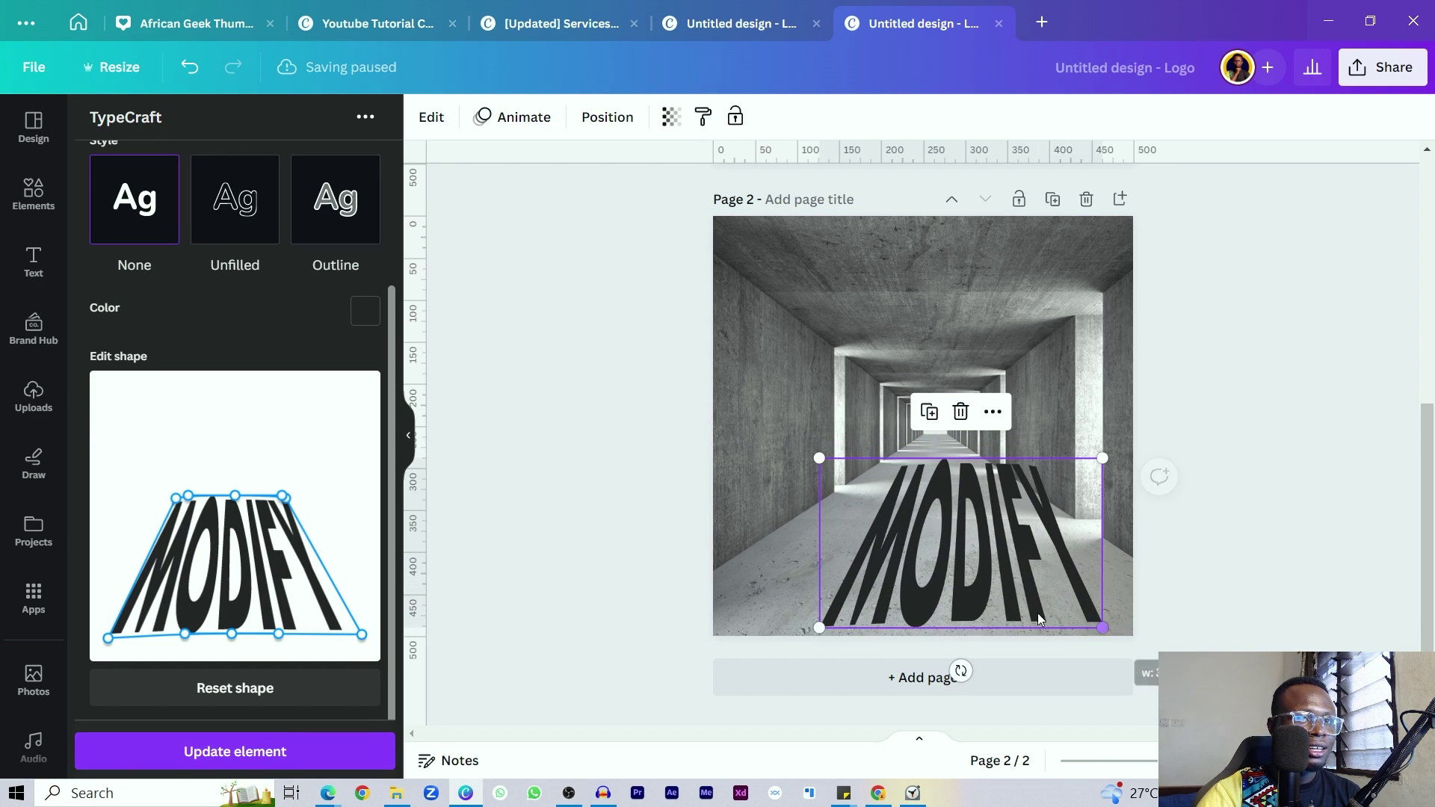
left_click_drag(819, 458, 745, 413)
Narrow the top edge of the "MODIFY" shape further and lower it into a shallow trapezoid matching the floor's perspective, and update the element
left_click_drag(281, 496, 207, 501)
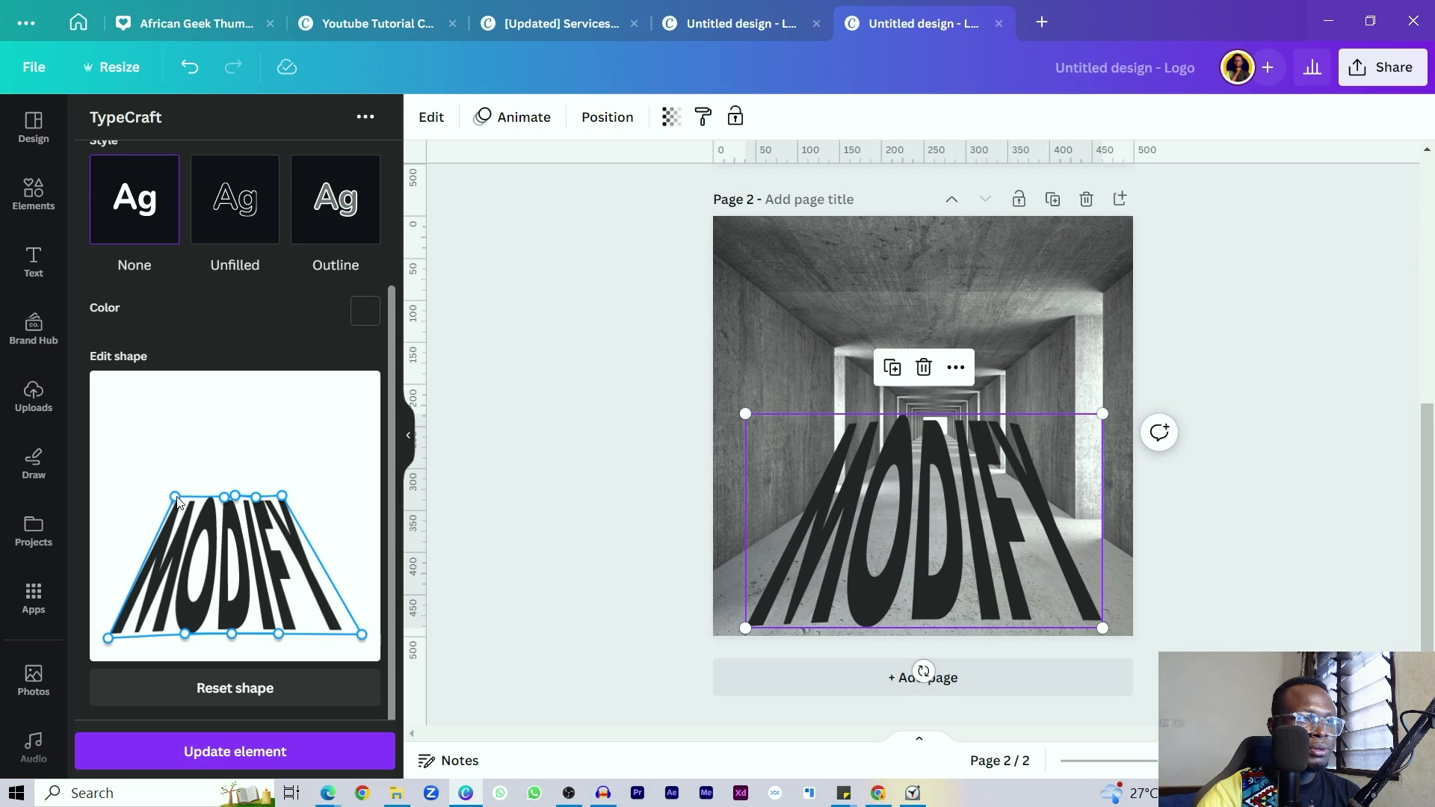
left_click(280, 751)
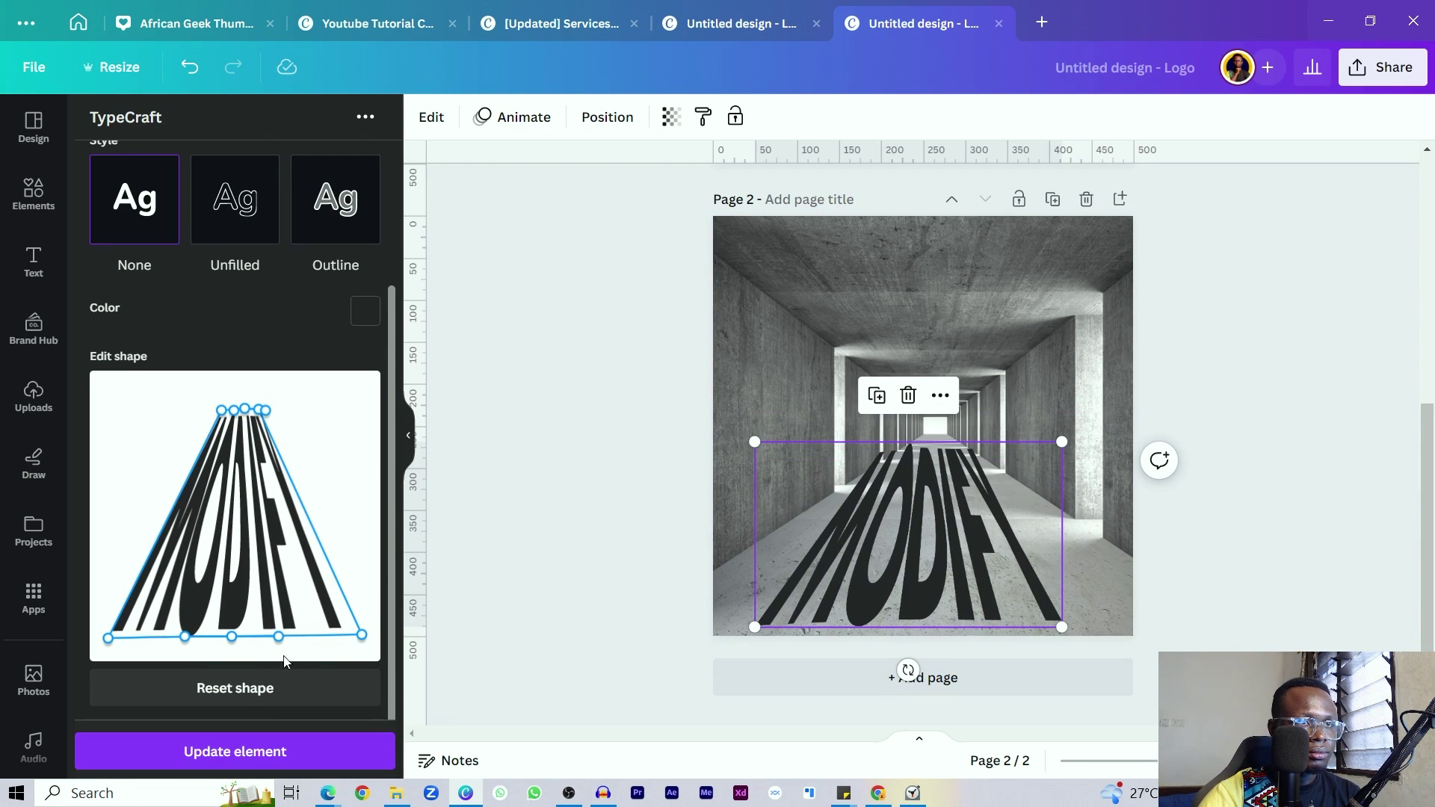
left_click_drag(210, 493, 221, 532)
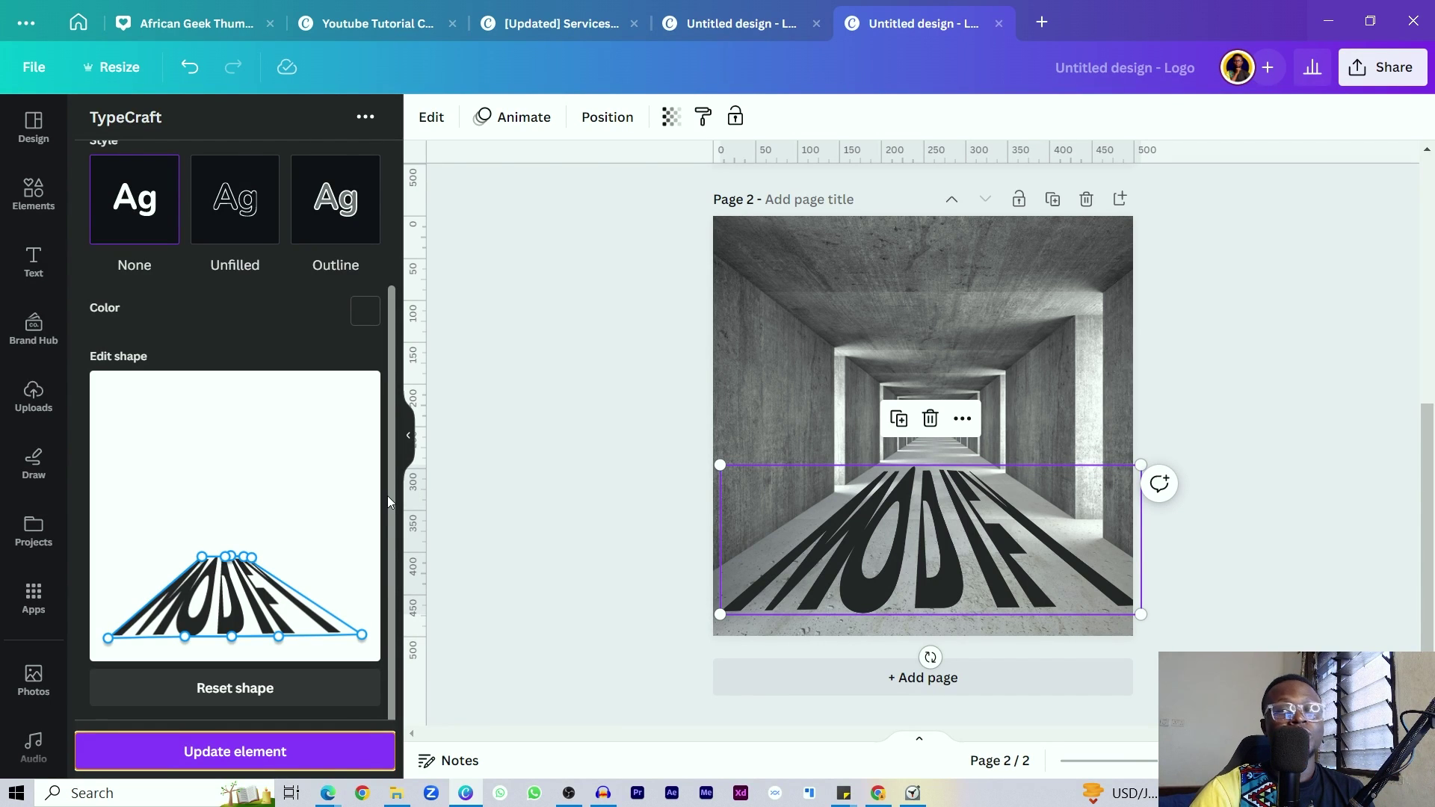
Make the "MODIFY" text on the floor semi-transparent so the concrete texture shows through, and deselect it
left_click(818, 530)
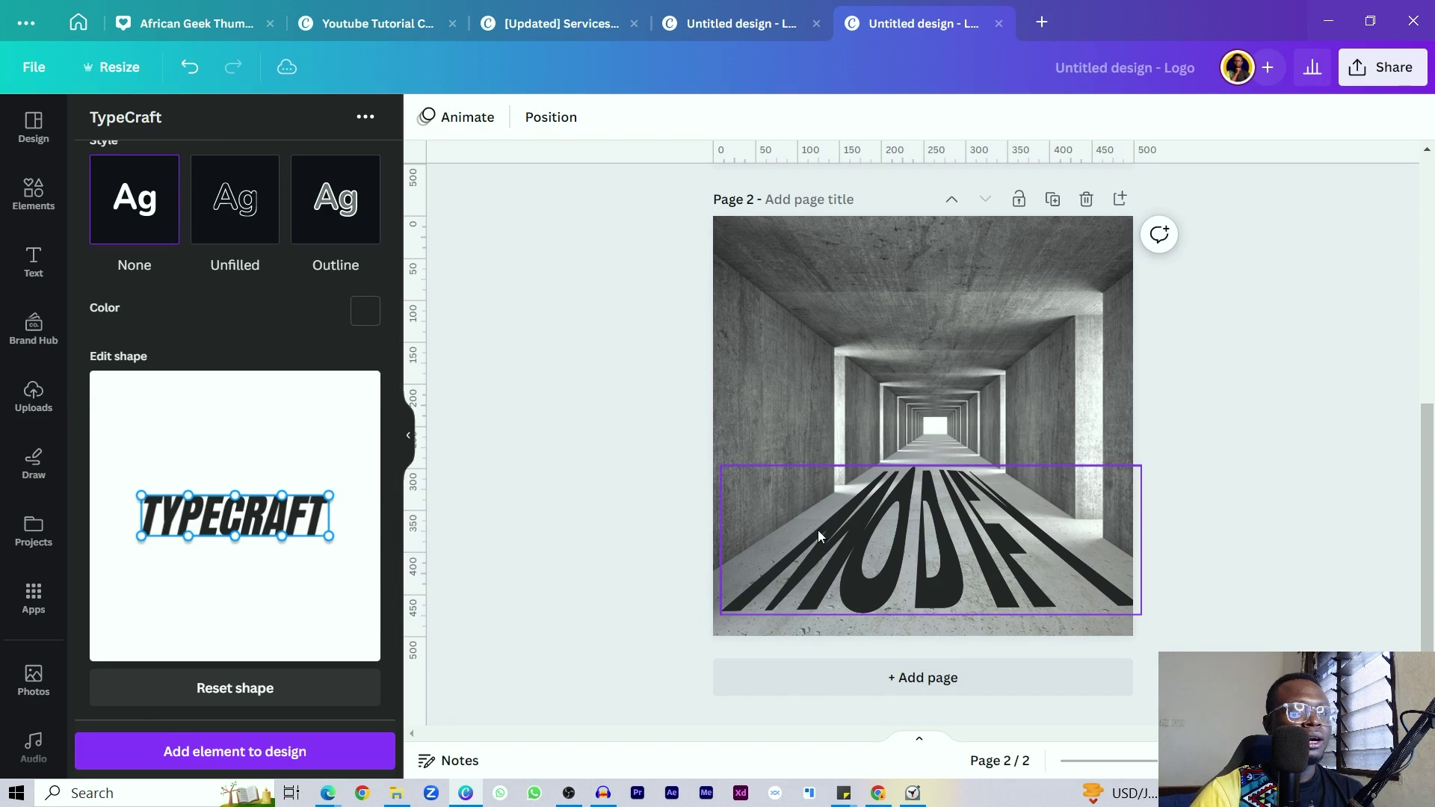
left_click(819, 528)
left_click(671, 117)
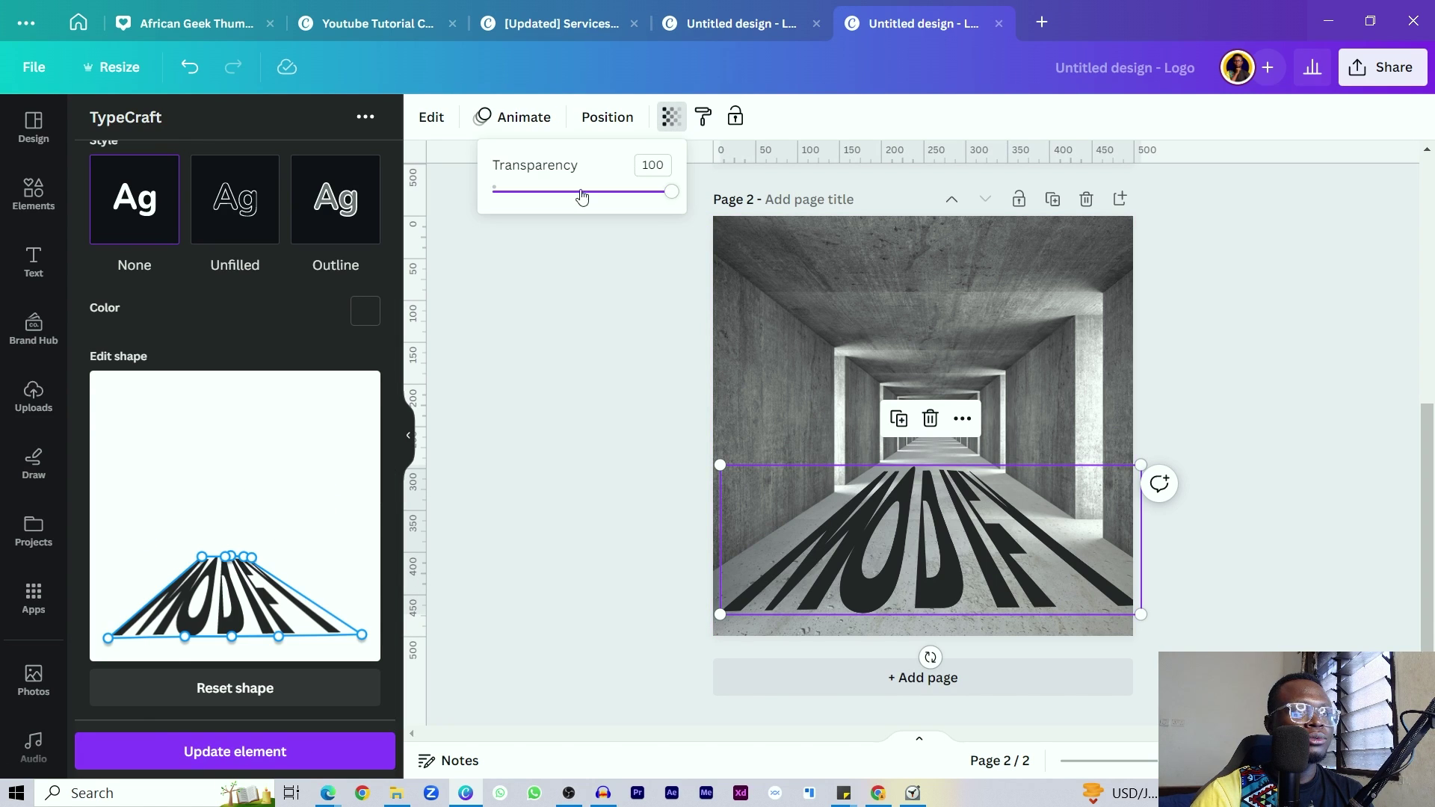
left_click_drag(677, 196, 590, 208)
left_click(618, 468)
left_click(618, 468)
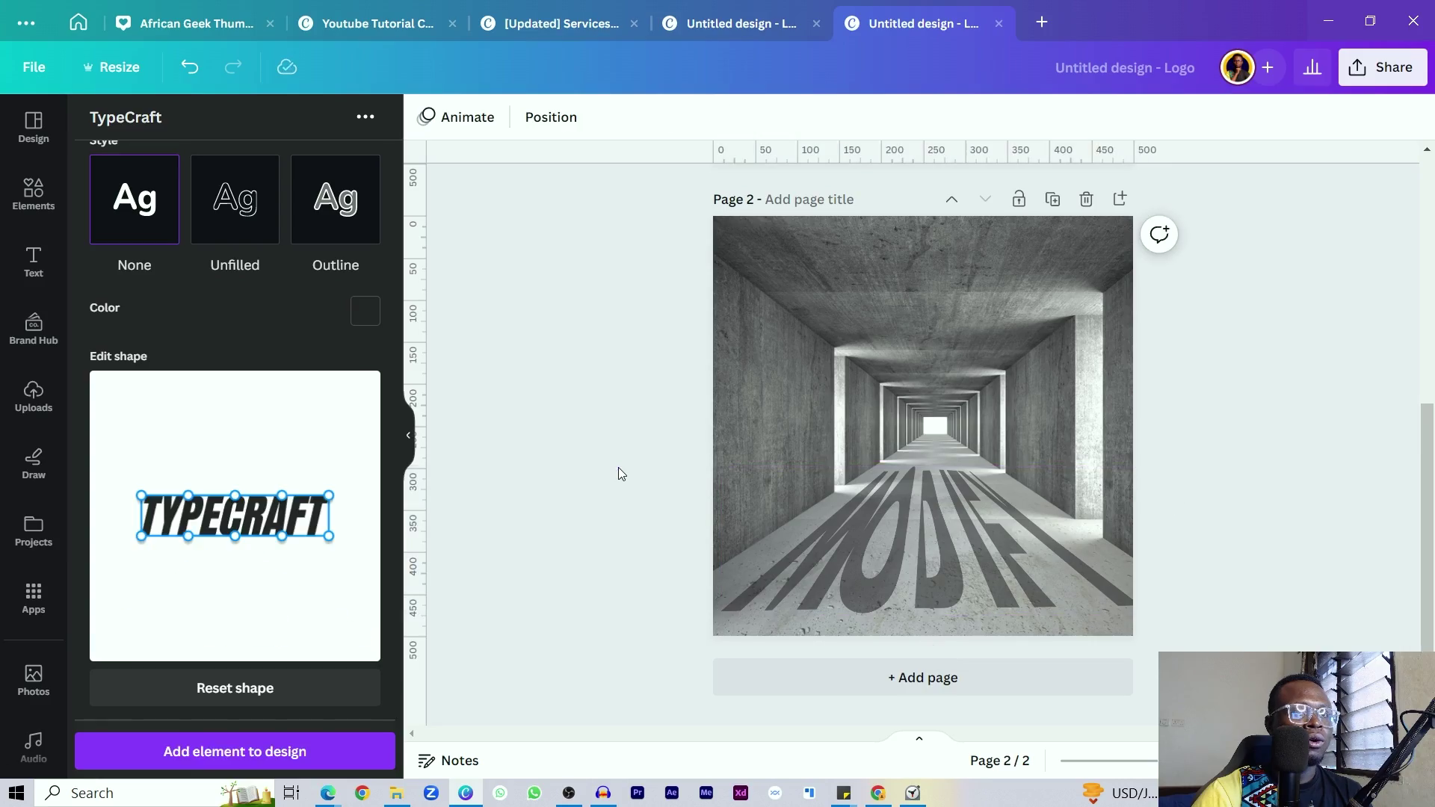